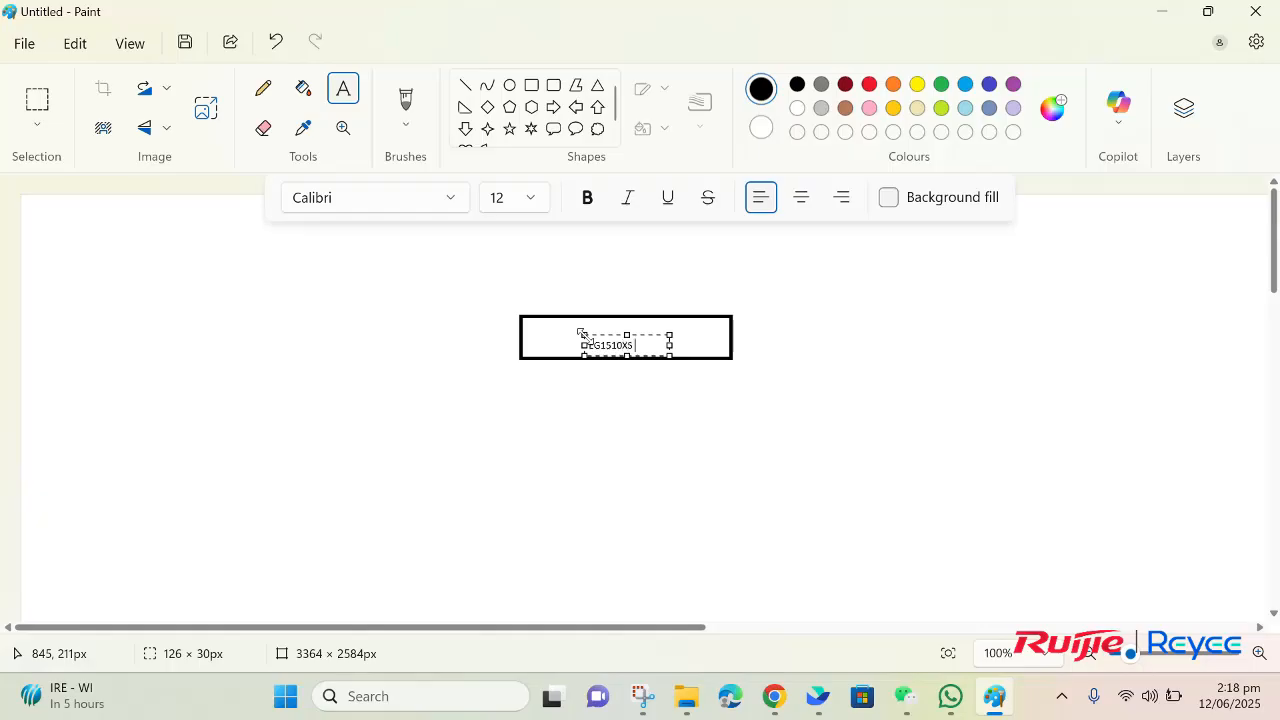
Step: Draw a diagonal line down from the EG1510XS box and a rectangle about 192 × 59 px at its lower end
{"action": "left_click", "coordinate": [463, 85]}
{"action": "left_click_drag", "start_coordinate": [695, 358], "coordinate": [755, 406]}
{"action": "left_click", "coordinate": [532, 86]}
{"action": "left_click_drag", "start_coordinate": [756, 404], "coordinate": [884, 444]}
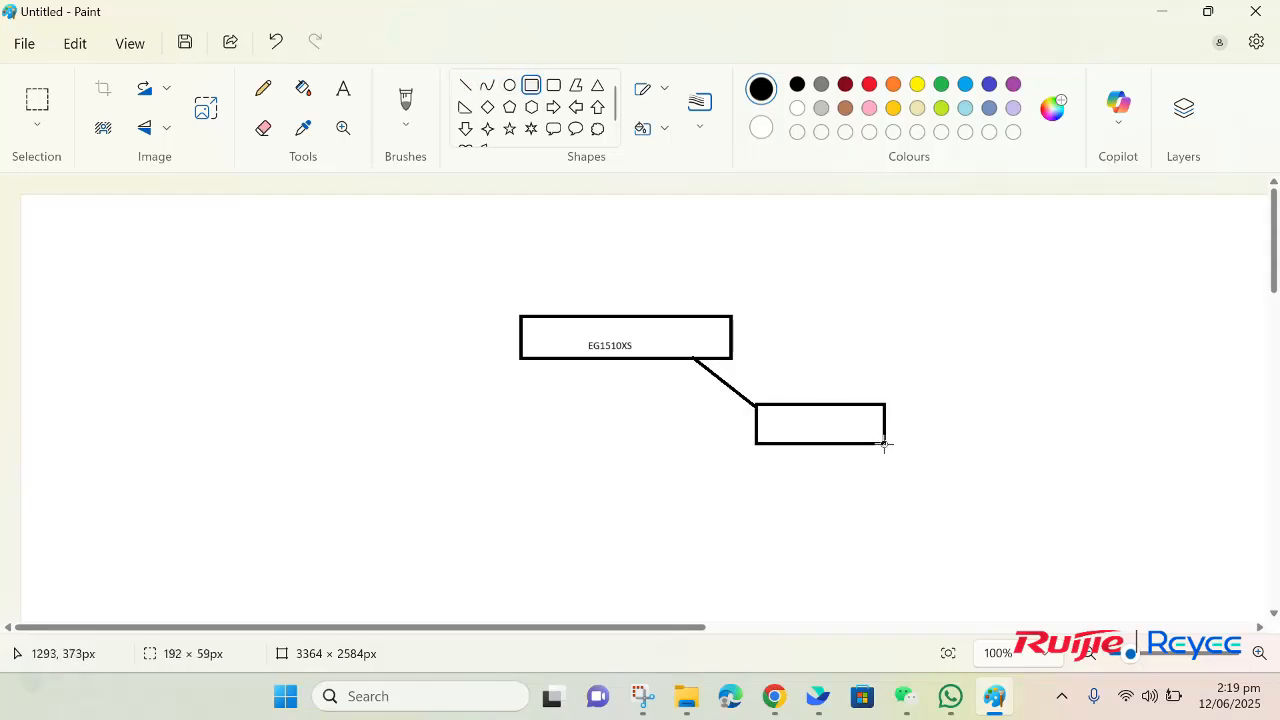
Step: Label the new rectangle "NBS300-8MG" and align the text inside it
{"action": "left_click", "coordinate": [343, 89]}
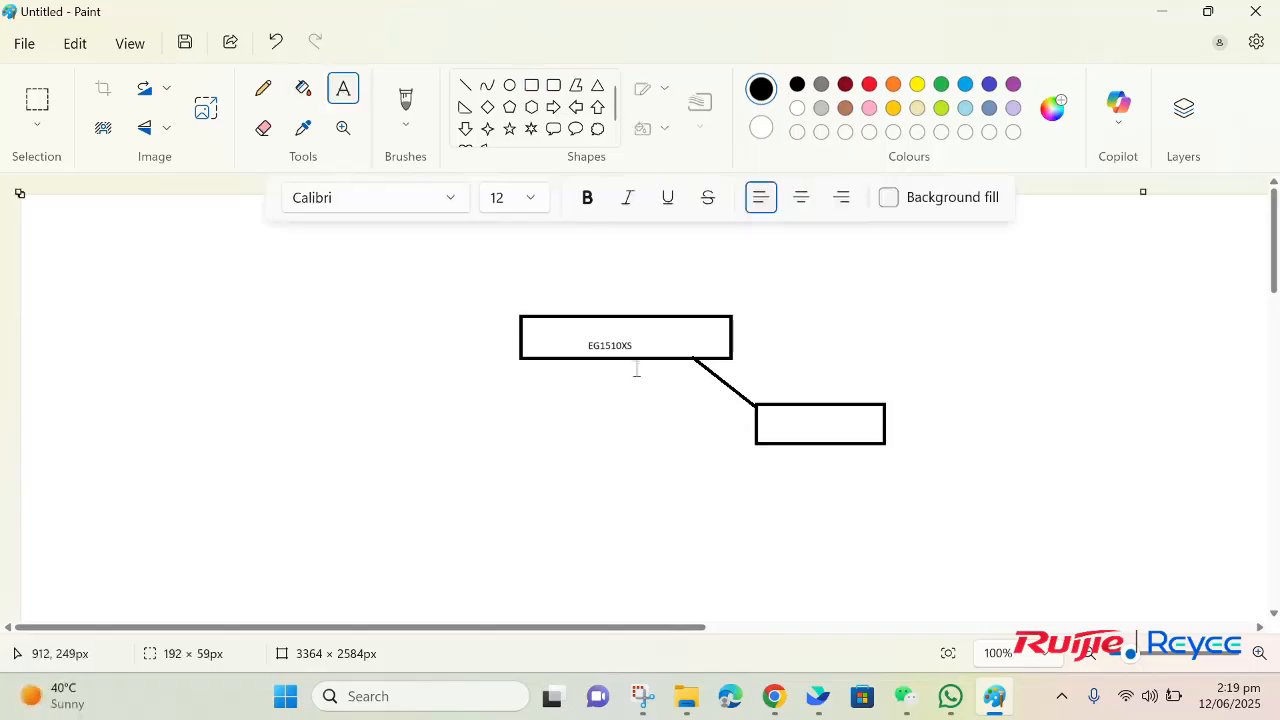
{"action": "left_click", "coordinate": [785, 423]}
{"action": "type", "text": "NBS300-8MG"}
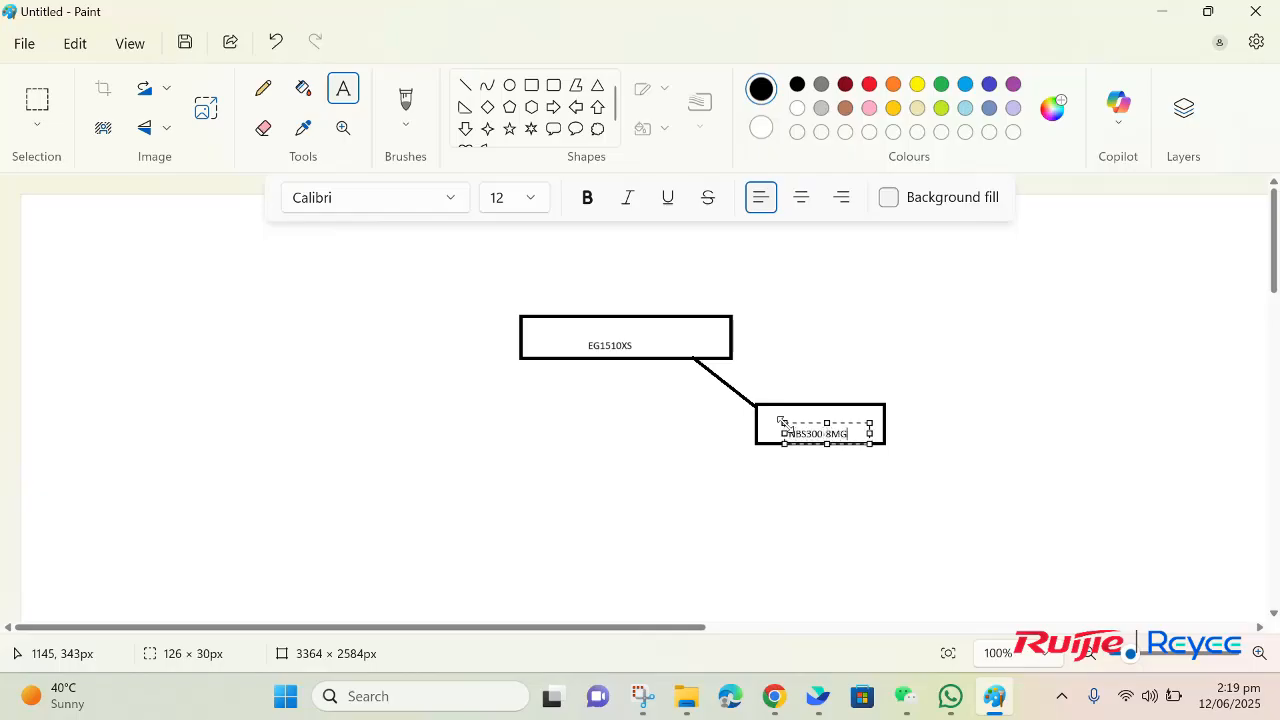
{"action": "left_click_drag", "start_coordinate": [785, 444], "coordinate": [778, 464]}
{"action": "left_click", "coordinate": [932, 446]}
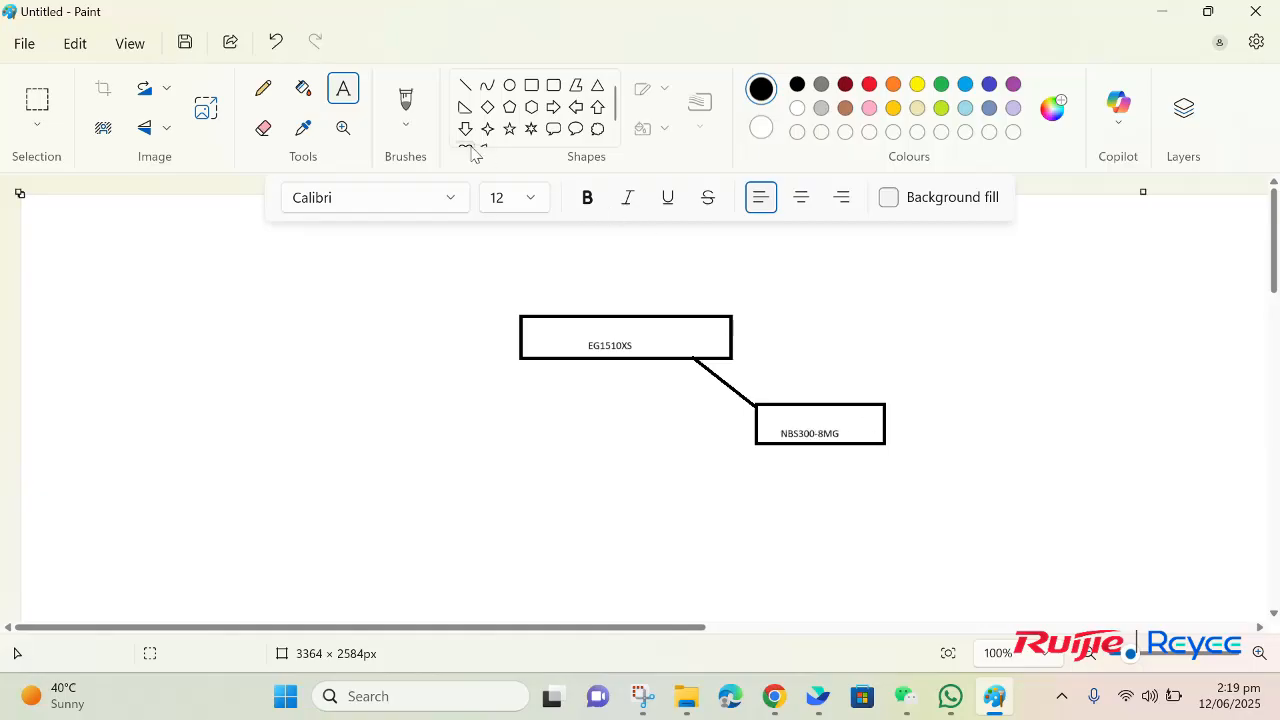
Step: Draw five connector lines fanning out downward from the bottom edge of the NBS300-8MG box
{"action": "left_click", "coordinate": [465, 85]}
{"action": "left_click_drag", "start_coordinate": [881, 444], "coordinate": [954, 498]}
{"action": "left_click_drag", "start_coordinate": [845, 448], "coordinate": [884, 505]}
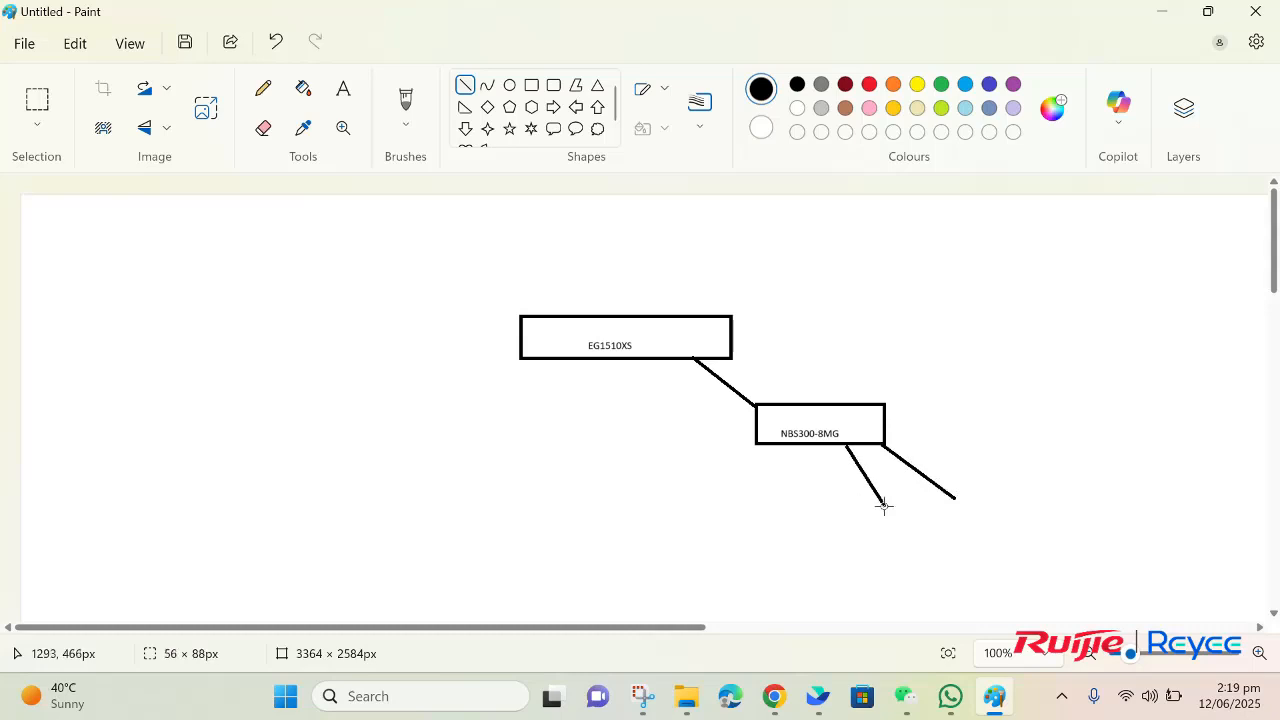
{"action": "left_click_drag", "start_coordinate": [820, 447], "coordinate": [835, 523]}
{"action": "left_click", "coordinate": [793, 450]}
{"action": "left_click_drag", "start_coordinate": [793, 450], "coordinate": [767, 503]}
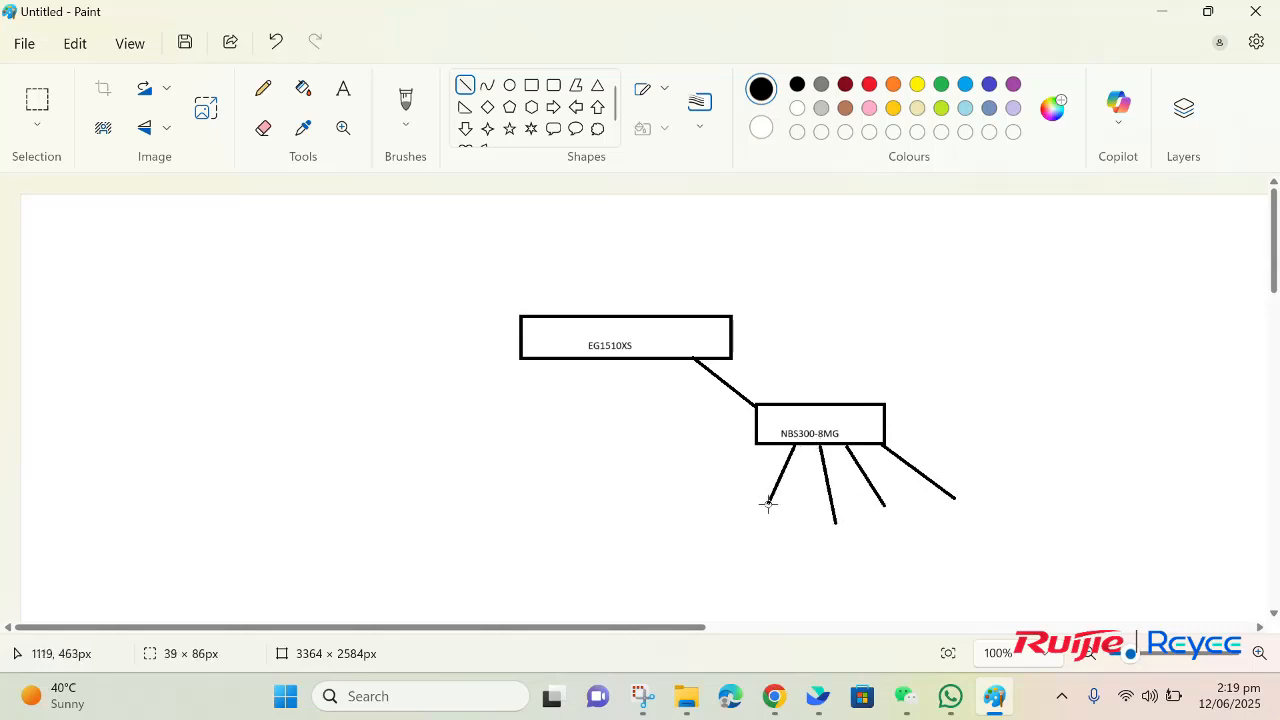
{"action": "left_click", "coordinate": [759, 447]}
{"action": "left_click_drag", "start_coordinate": [759, 447], "coordinate": [705, 489]}
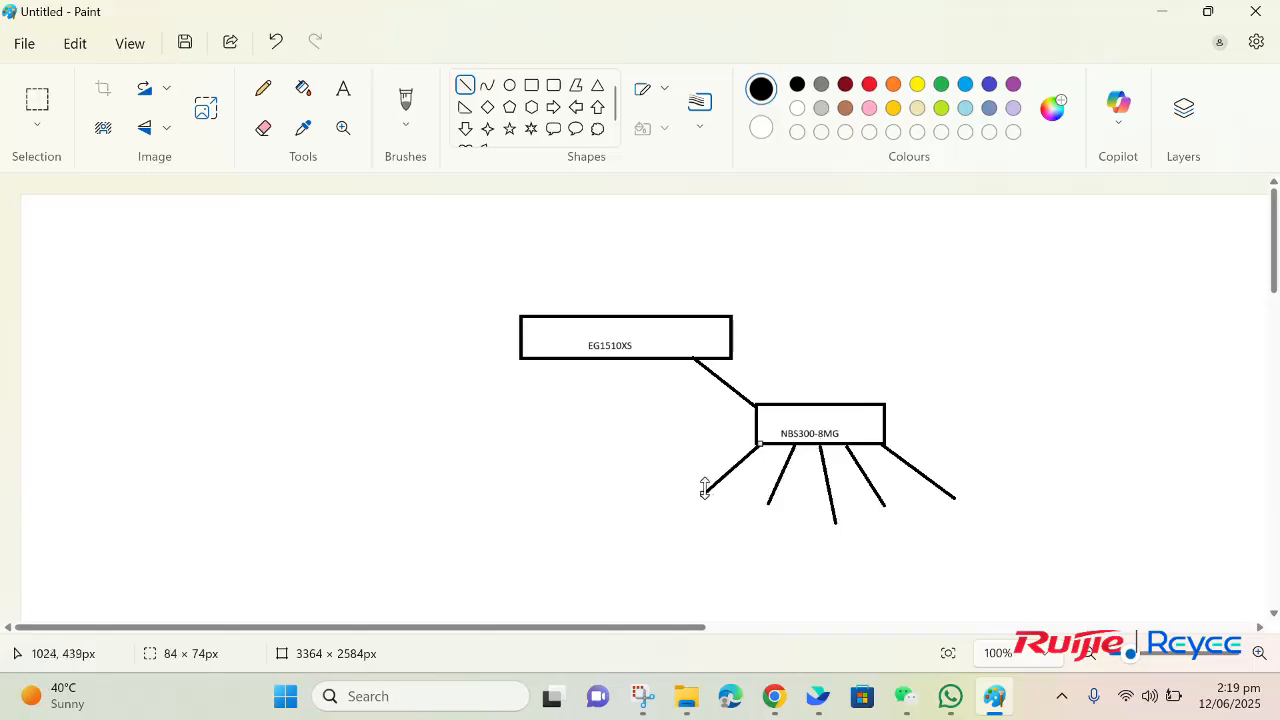
Step: Draw five small rectangles, one at the lower end of each line below the NBS300-8MG box
{"action": "left_click", "coordinate": [531, 88]}
{"action": "left_click_drag", "start_coordinate": [633, 490], "coordinate": [887, 538]}
{"action": "left_click", "coordinate": [833, 517]}
{"action": "left_click_drag", "start_coordinate": [875, 490], "coordinate": [947, 511]}
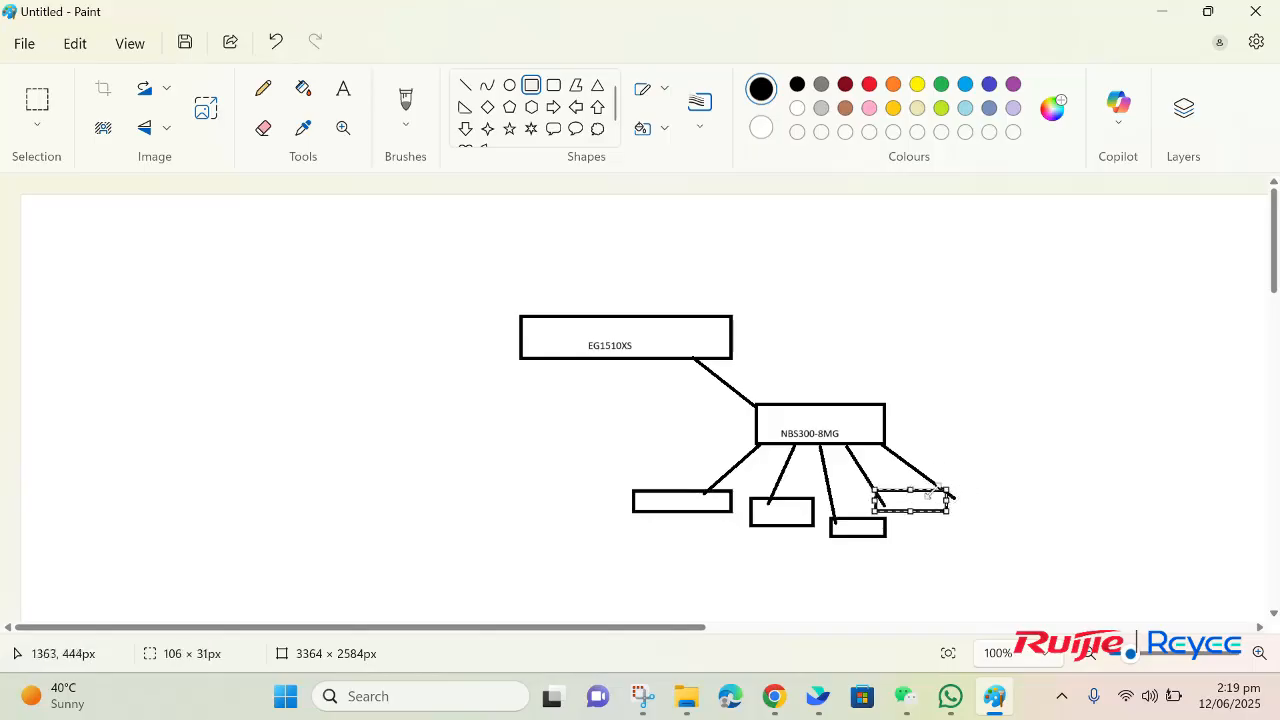
{"action": "left_click_drag", "start_coordinate": [946, 490], "coordinate": [1020, 513]}
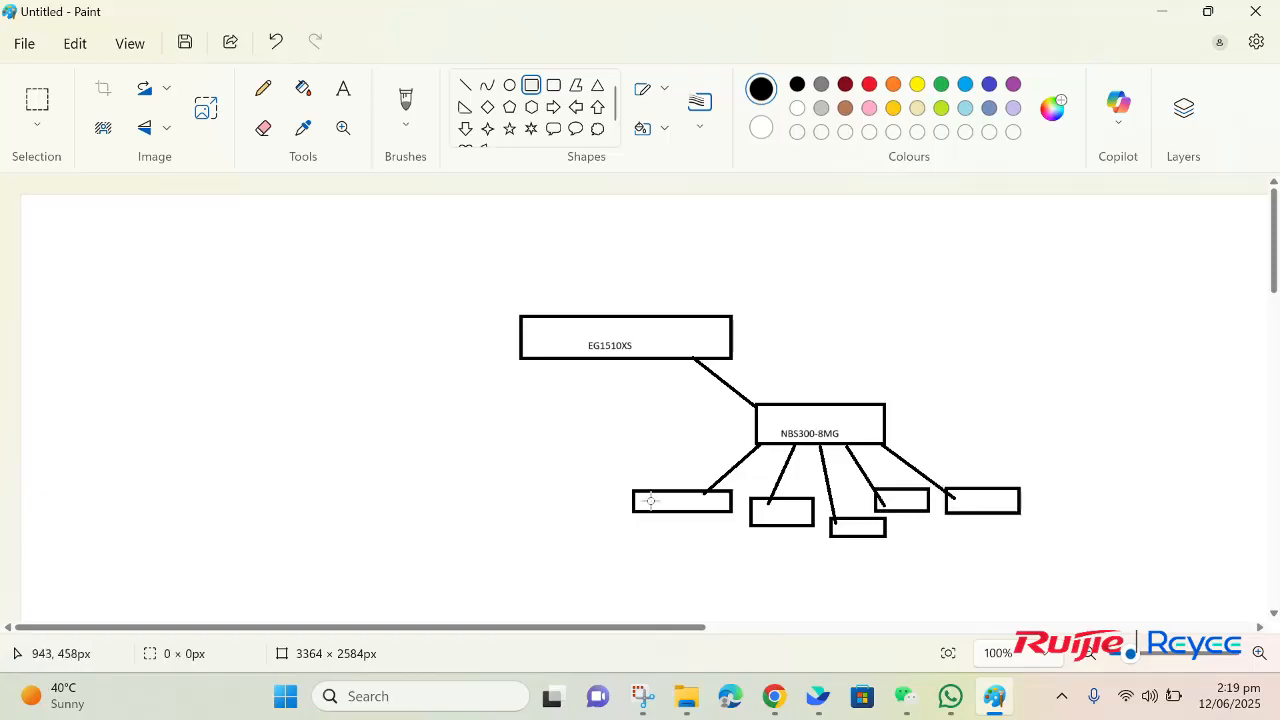
Step: Label the first two small boxes from the left "NVR" and "CAMERA", fitting the text inside them
{"action": "left_click", "coordinate": [343, 90]}
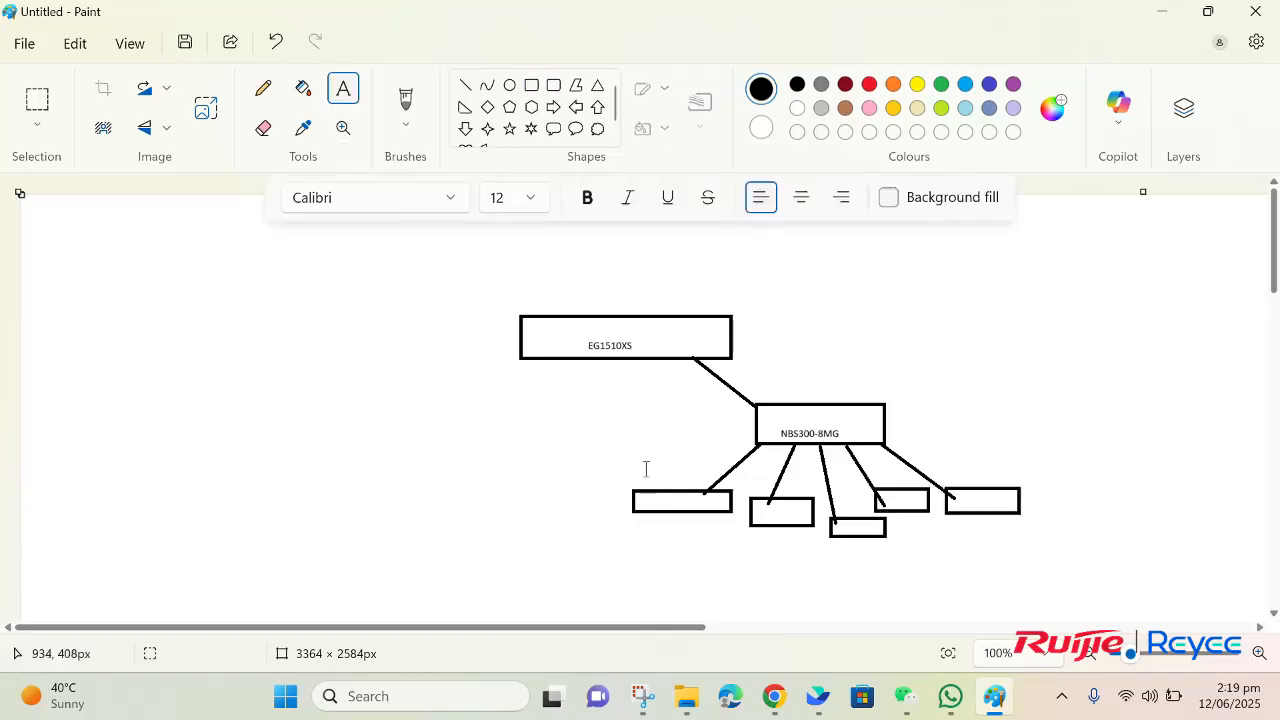
{"action": "left_click", "coordinate": [666, 494]}
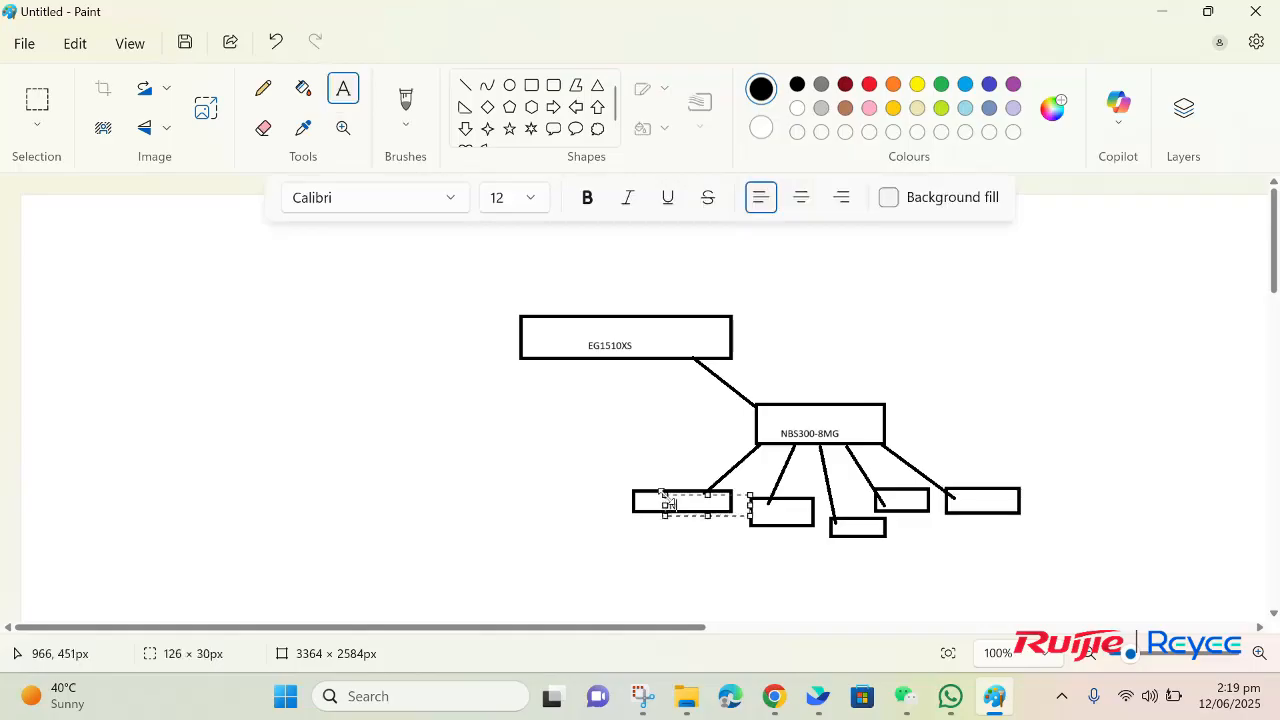
{"action": "left_click", "coordinate": [778, 512]}
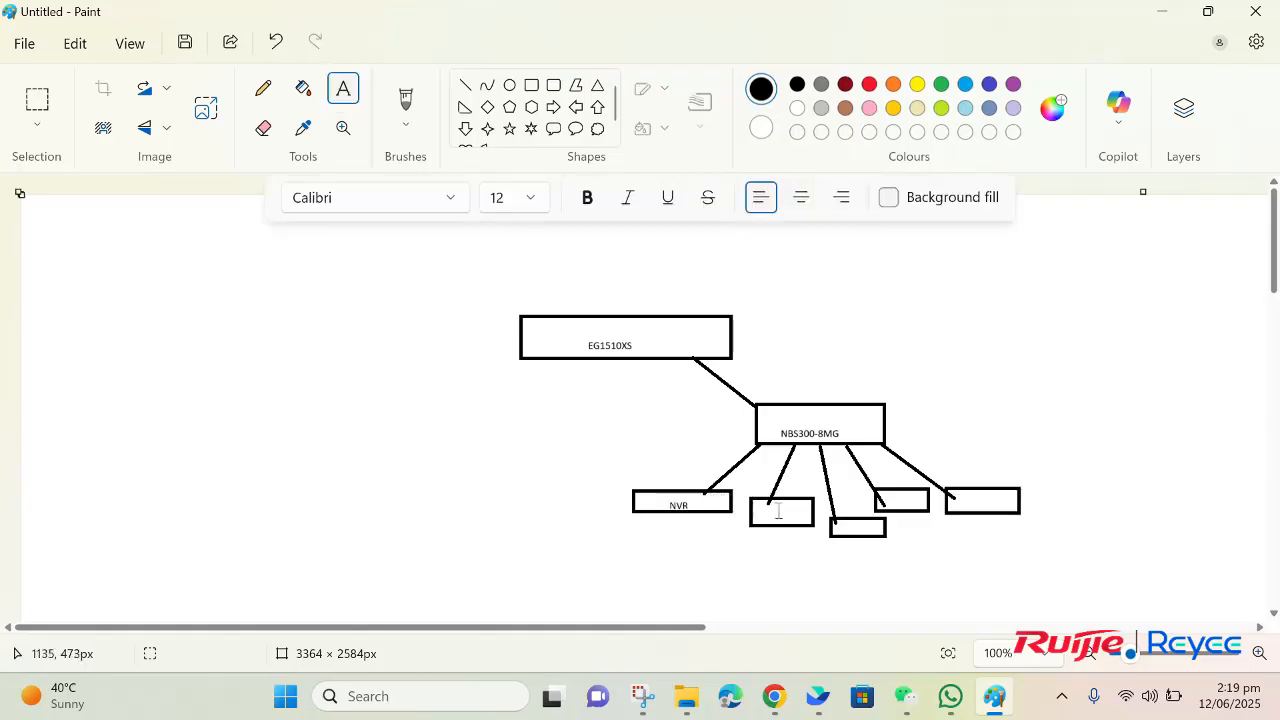
{"action": "left_click", "coordinate": [778, 512]}
{"action": "type", "text": "CAMERA"}
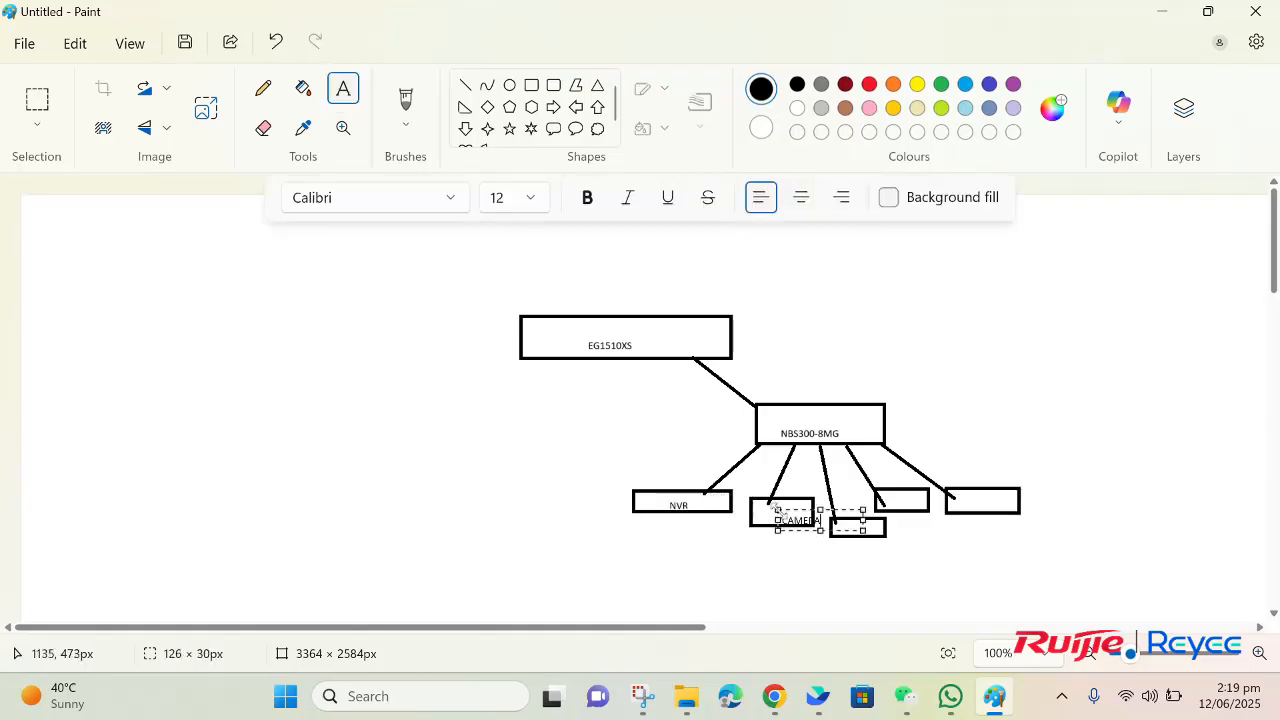
{"action": "left_click_drag", "start_coordinate": [778, 510], "coordinate": [760, 498]}
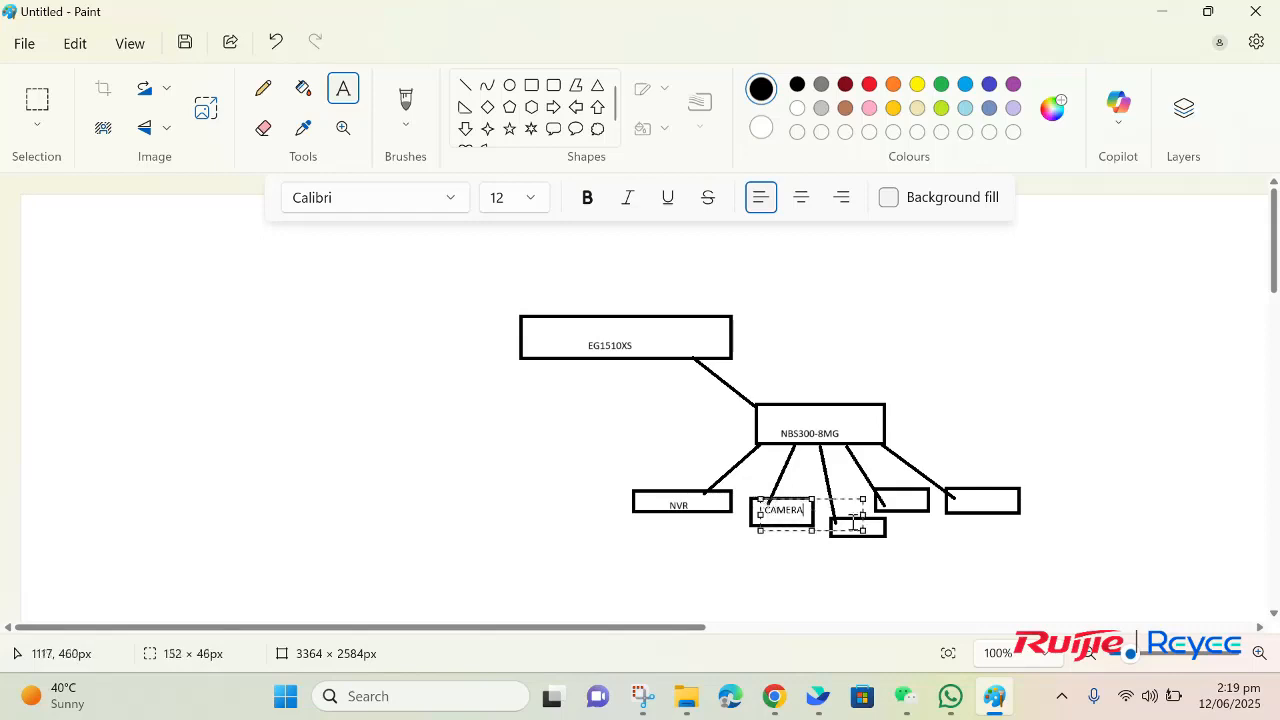
Step: Label the third small box "IP PHONE" and shift the text to fit inside it
{"action": "left_click", "coordinate": [868, 524]}
{"action": "left_click", "coordinate": [870, 530]}
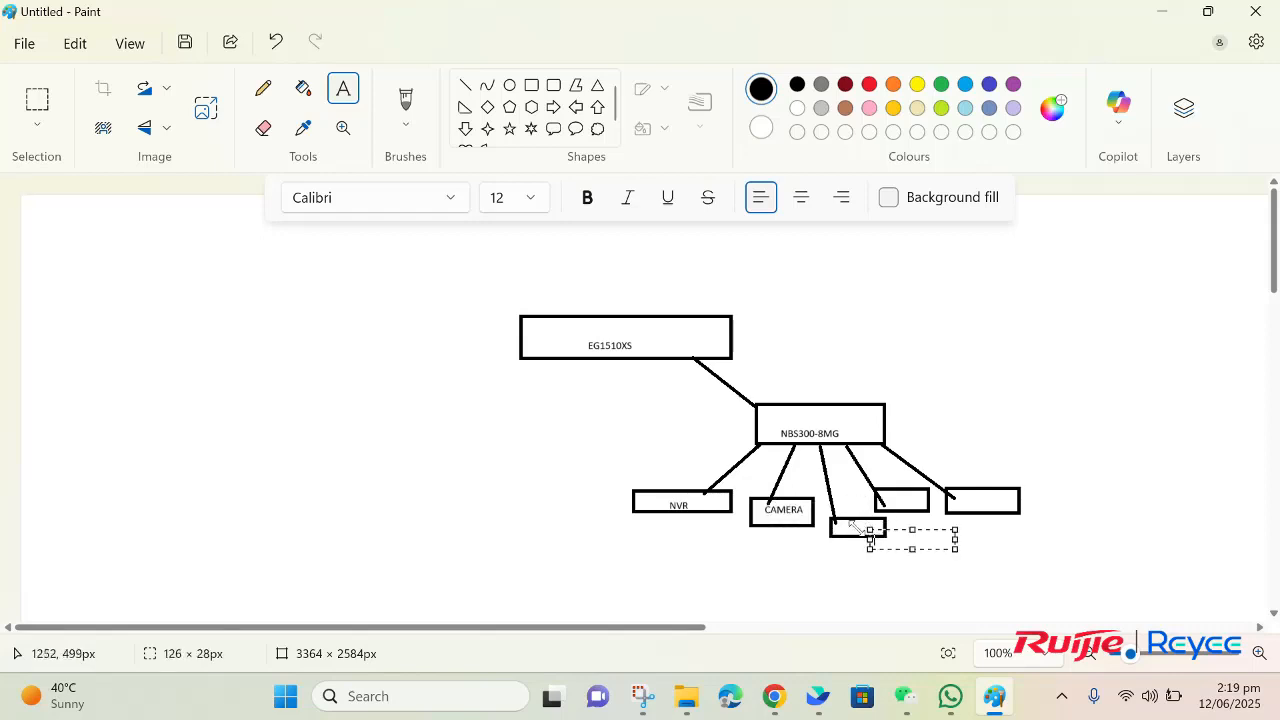
{"action": "left_click", "coordinate": [843, 521]}
{"action": "left_click", "coordinate": [842, 521]}
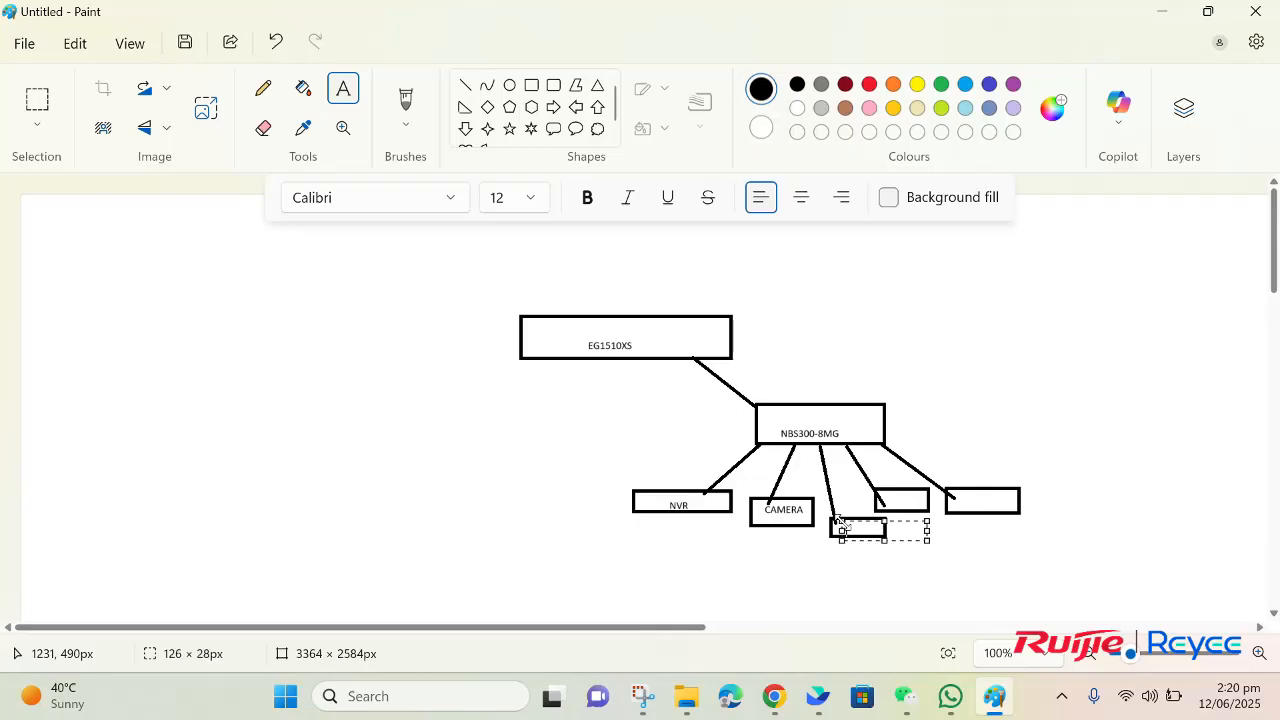
{"action": "type", "text": "T"}
{"action": "left_click_drag", "start_coordinate": [842, 521], "coordinate": [833, 516]}
Step: Label the fourth small box "Server" and the fifth "AM", positioning the text inside the boxes
{"action": "left_click", "coordinate": [898, 483]}
{"action": "left_click", "coordinate": [893, 489]}
{"action": "type", "text": "A"}
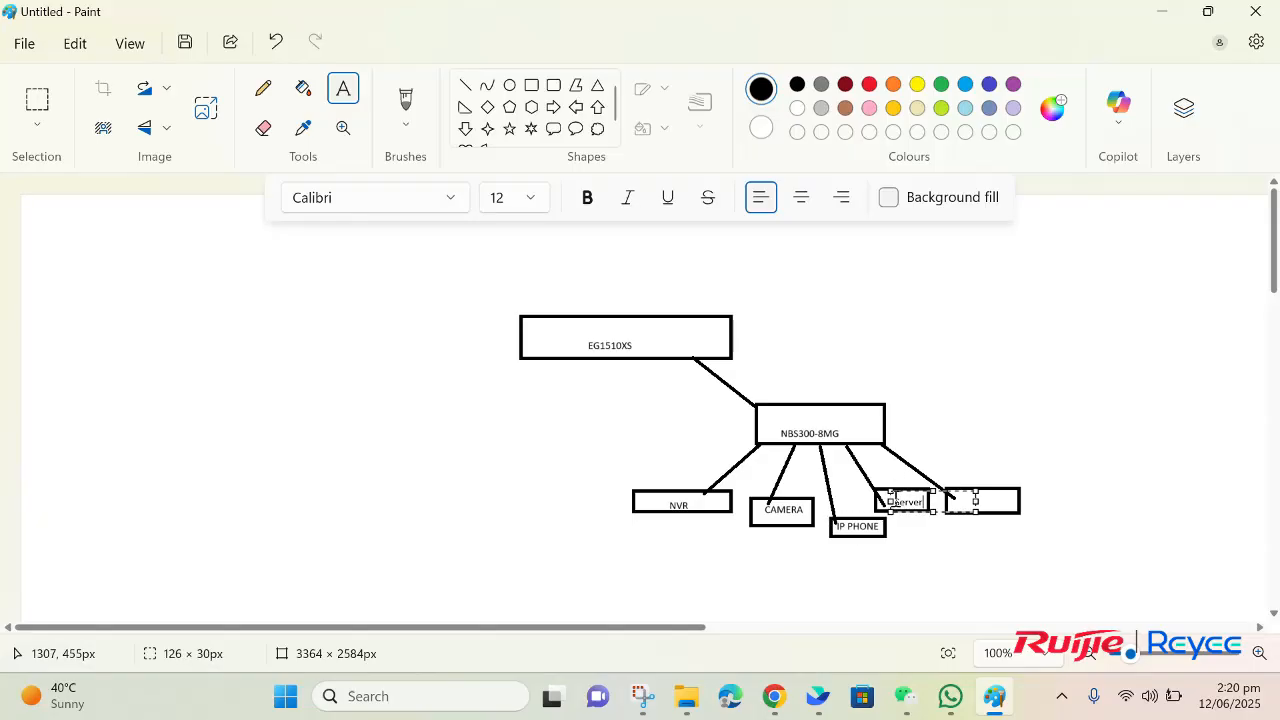
{"action": "left_click", "coordinate": [958, 498]}
{"action": "left_click", "coordinate": [960, 497]}
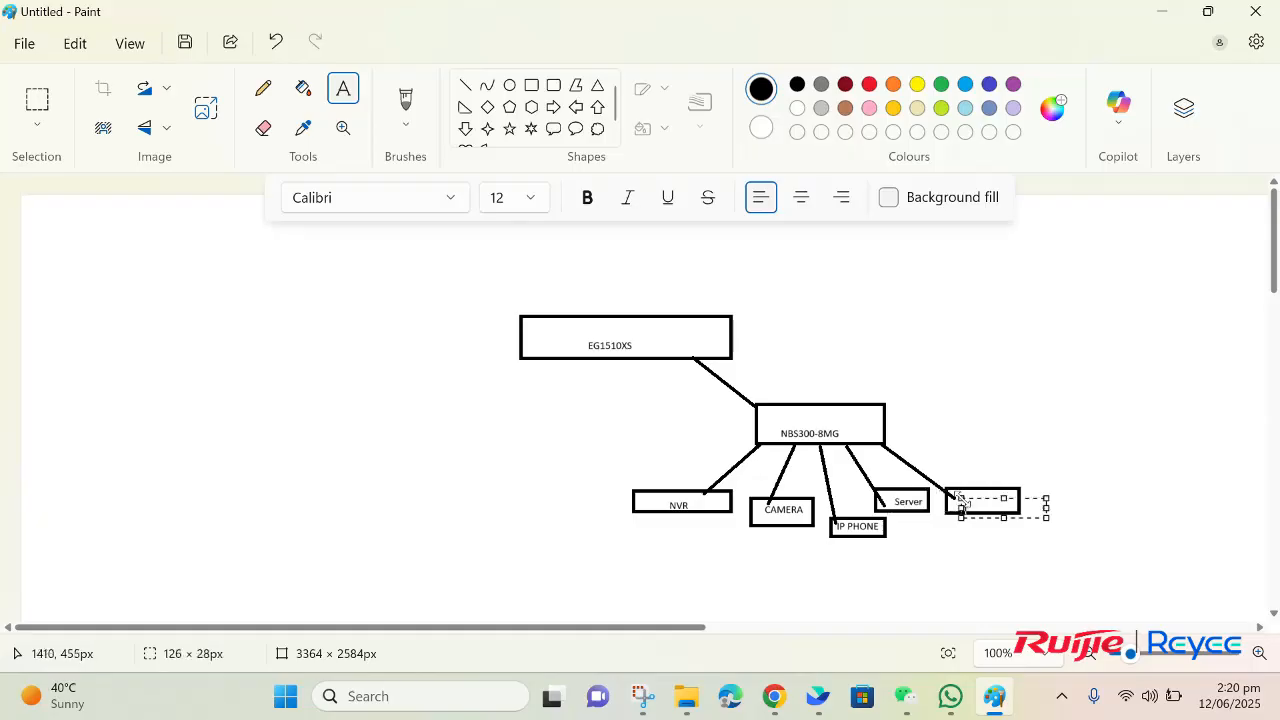
{"action": "type", "text": "AM"}
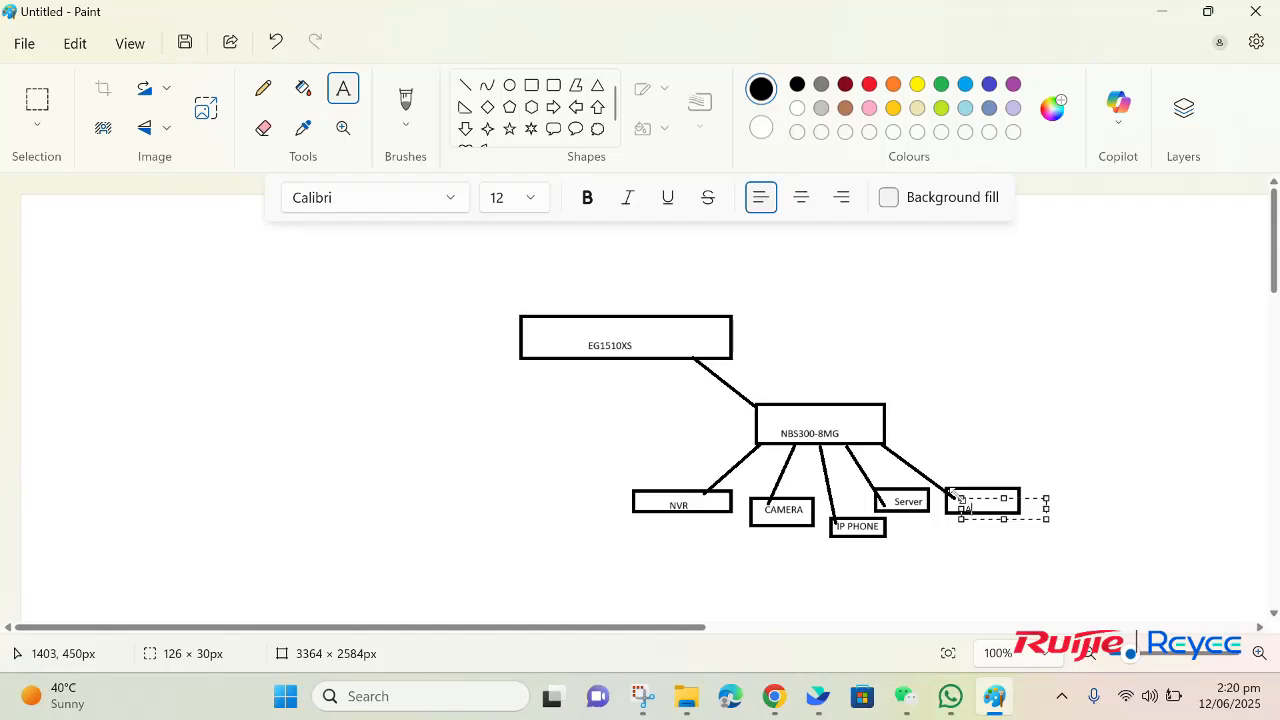
{"action": "left_click_drag", "start_coordinate": [962, 499], "coordinate": [959, 493]}
{"action": "left_click", "coordinate": [962, 541]}
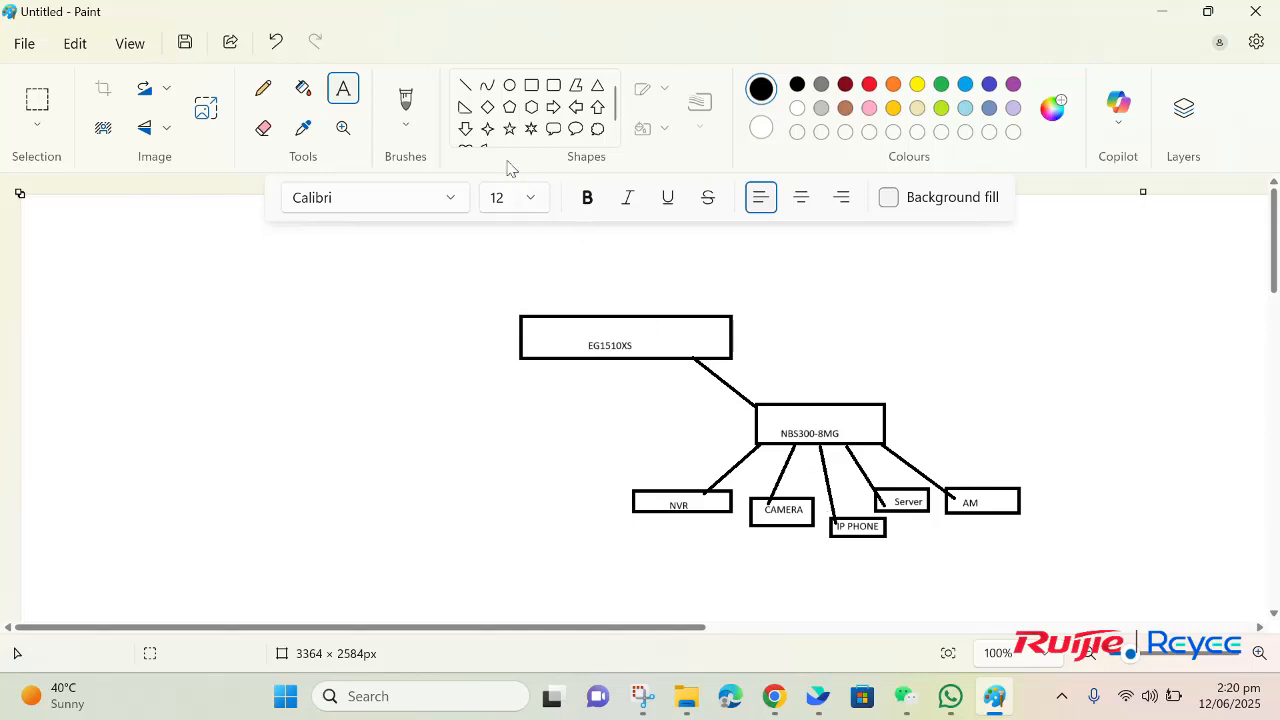
Step: Add the text "LAN" just above the NBS300-8MG box
{"action": "left_click", "coordinate": [788, 382]}
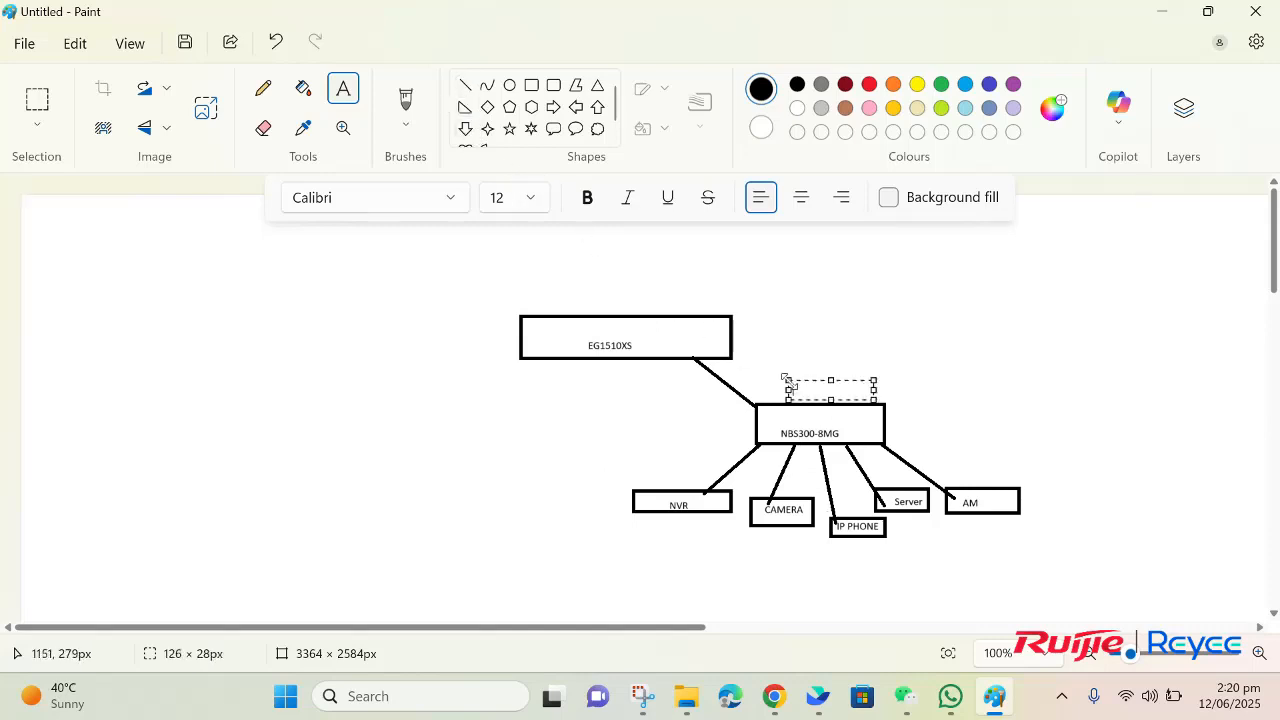
{"action": "type", "text": "LAN"}
{"action": "left_click", "coordinate": [762, 333]}
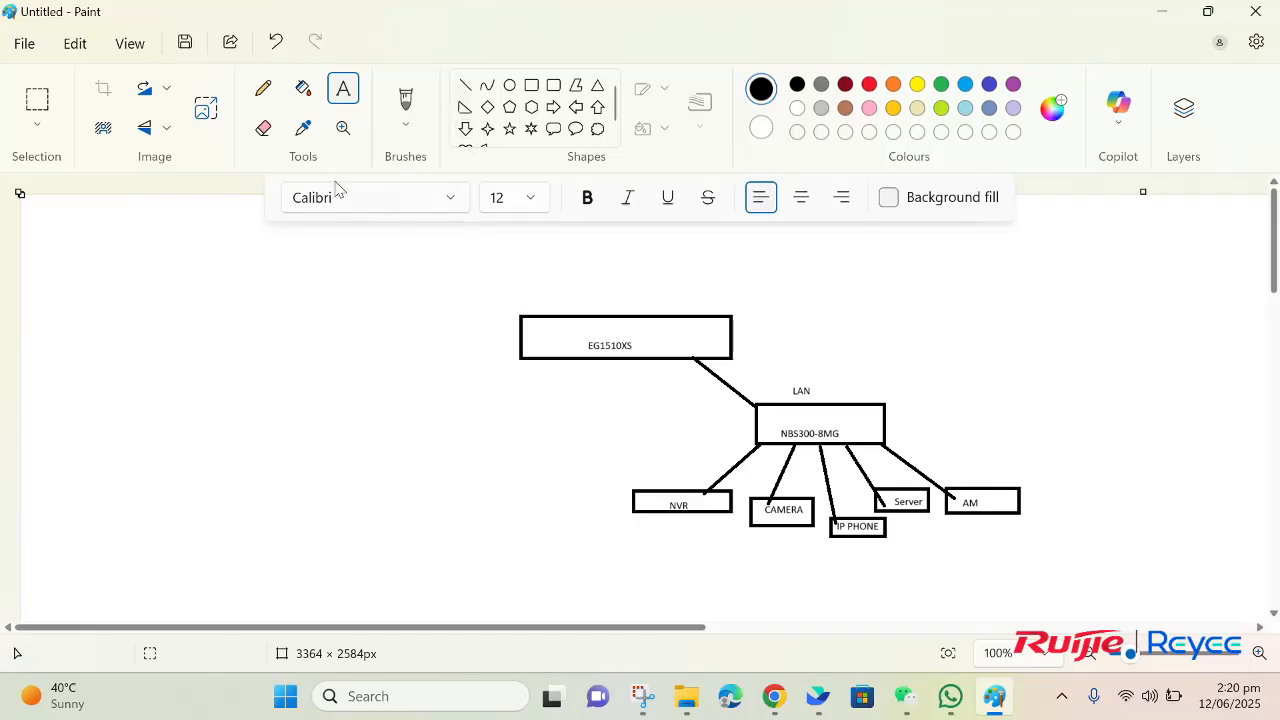
Step: Draw a rectangle about 308 × 296 px left of the network diagram, with two narrow field rectangles stacked in its upper half
{"action": "left_click", "coordinate": [531, 85]}
{"action": "left_click_drag", "start_coordinate": [184, 325], "coordinate": [390, 522]}
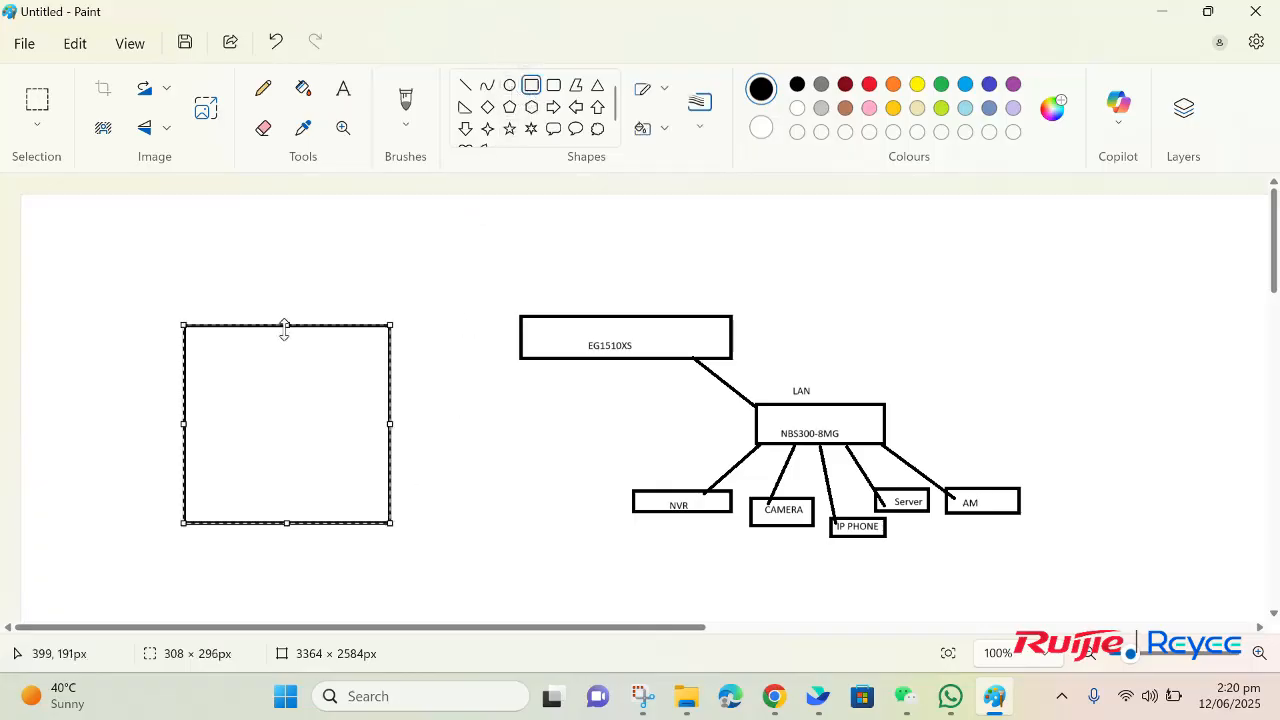
{"action": "left_click", "coordinate": [439, 212]}
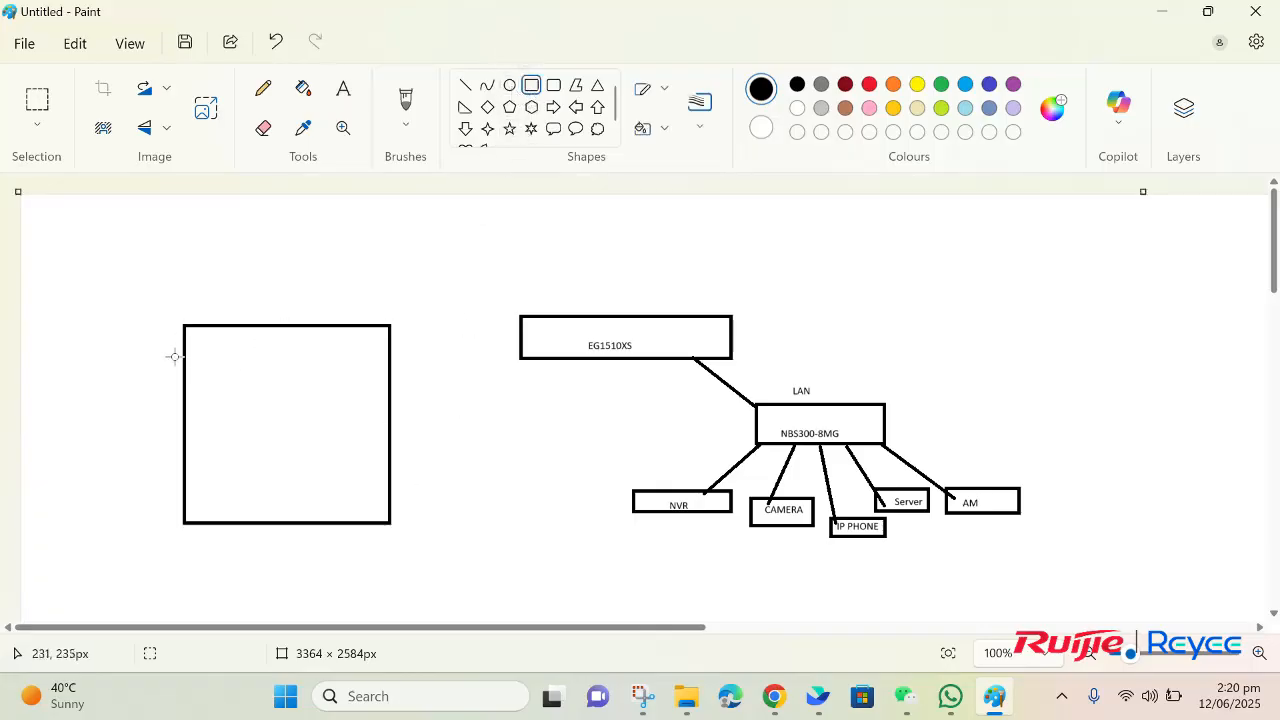
{"action": "left_click_drag", "start_coordinate": [209, 348], "coordinate": [343, 378]}
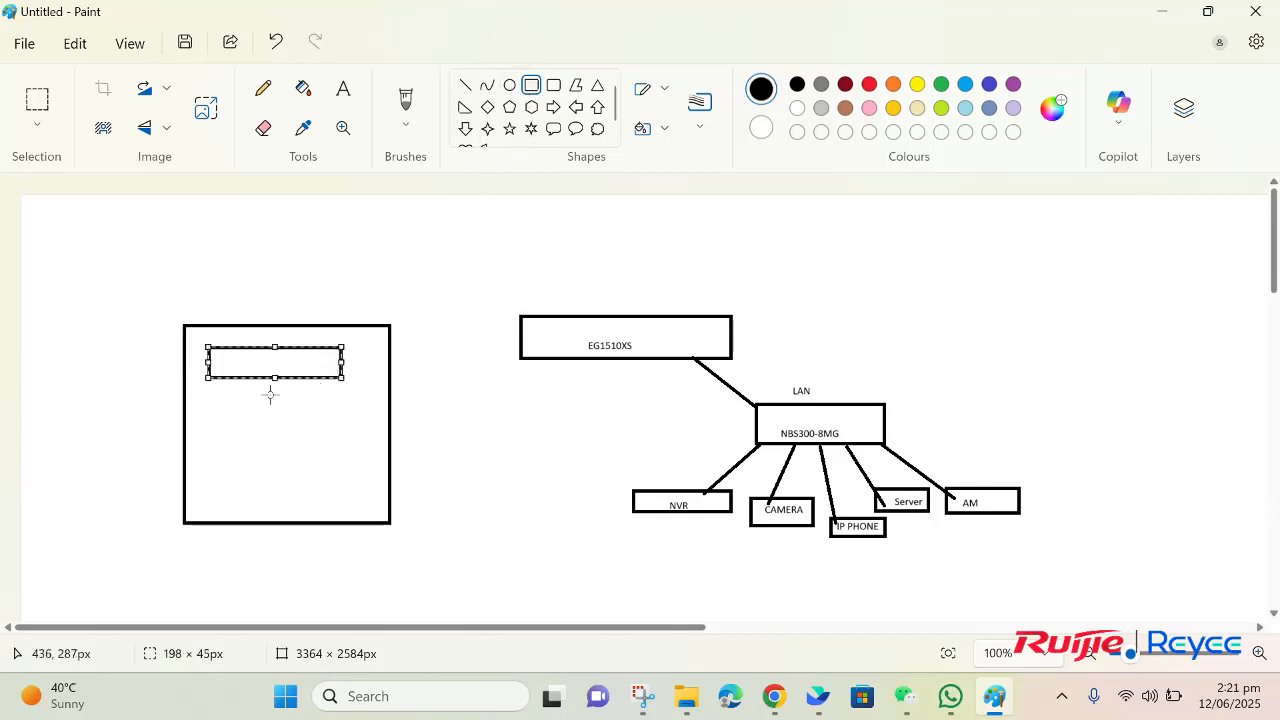
{"action": "left_click_drag", "start_coordinate": [204, 399], "coordinate": [346, 427]}
{"action": "left_click", "coordinate": [246, 464]}
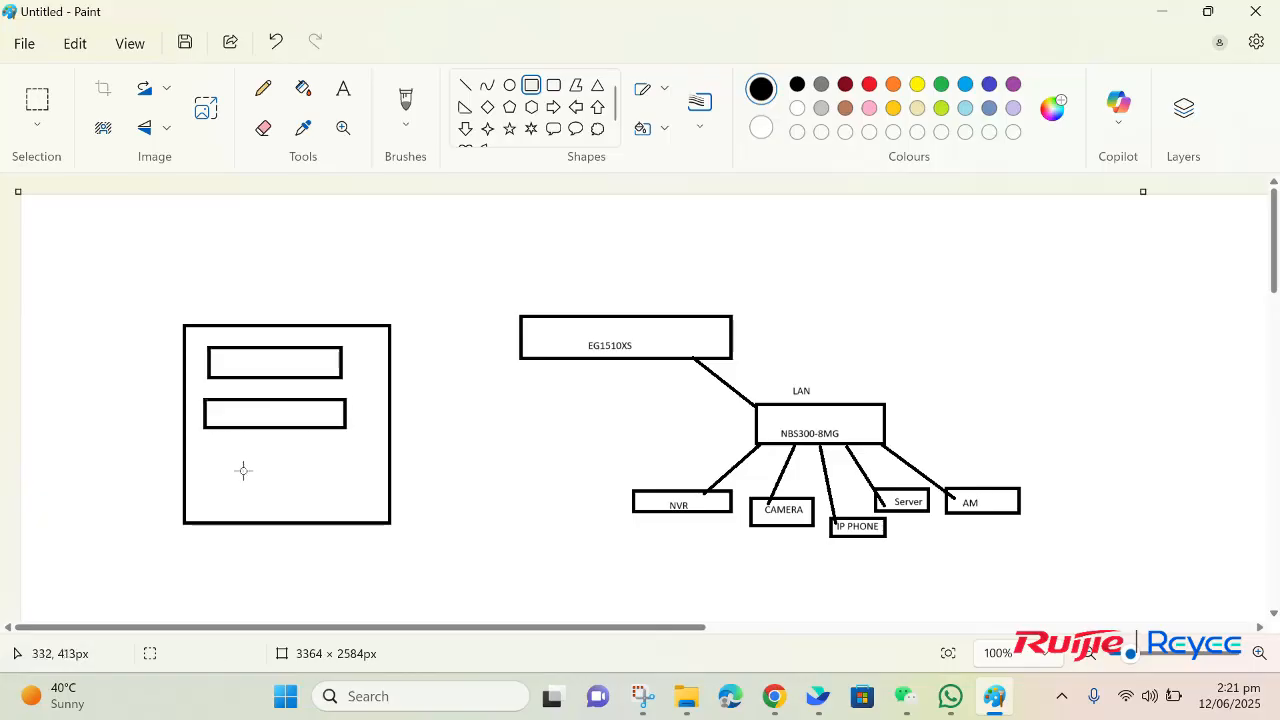
Step: Add the text "Submit" below the two field rectangles and draw a curve from the large rectangle to the EG1510XS box
{"action": "left_click", "coordinate": [343, 88]}
{"action": "left_click", "coordinate": [249, 480]}
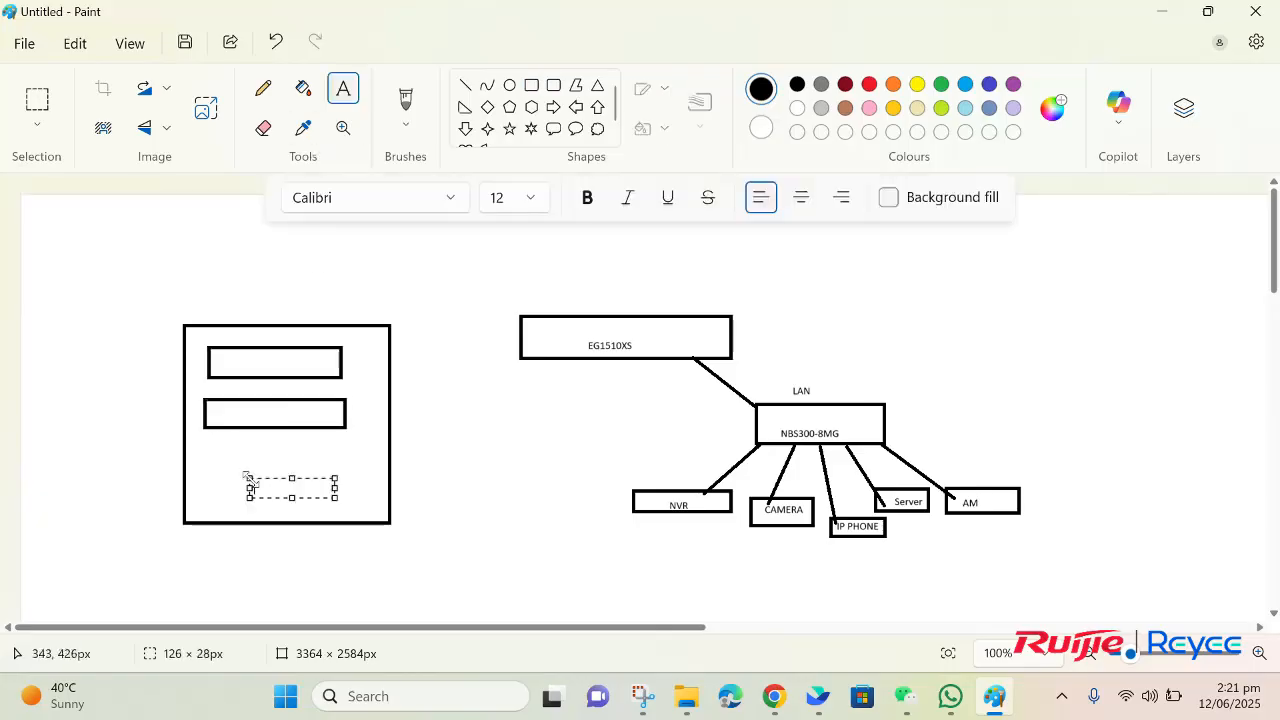
{"action": "type", "text": "s"}
{"action": "left_click", "coordinate": [315, 563]}
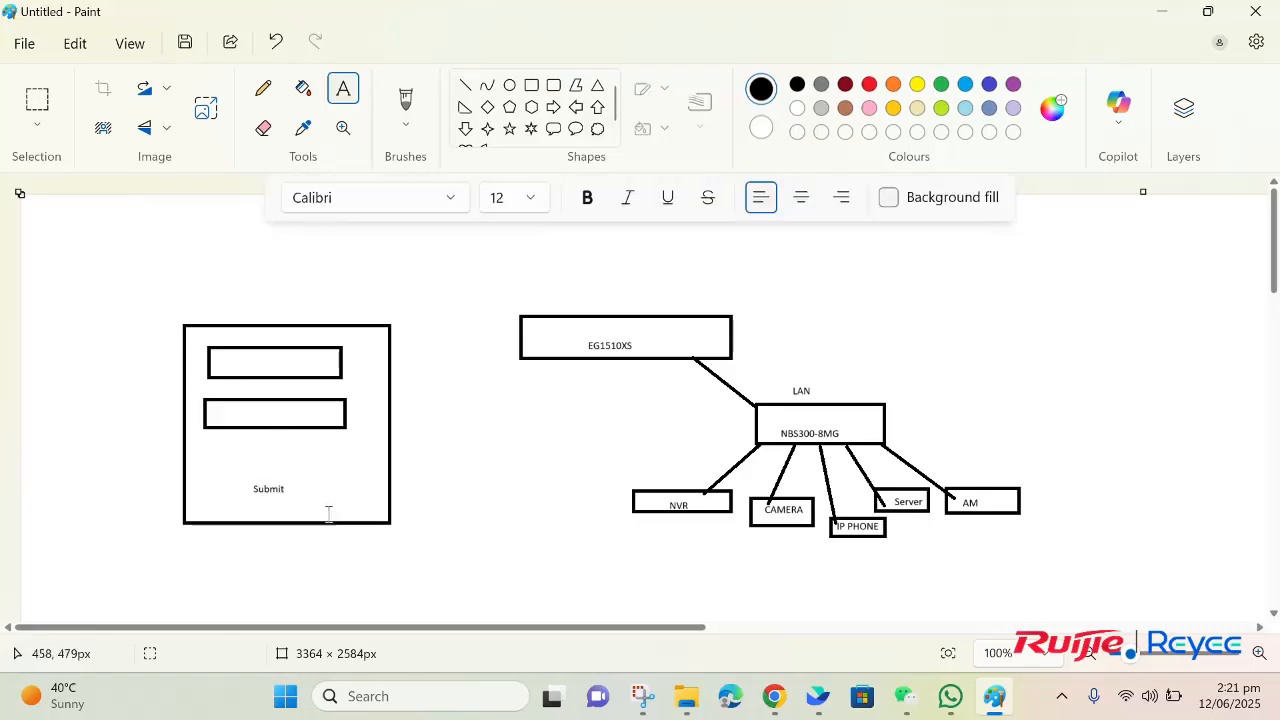
{"action": "left_click", "coordinate": [487, 86]}
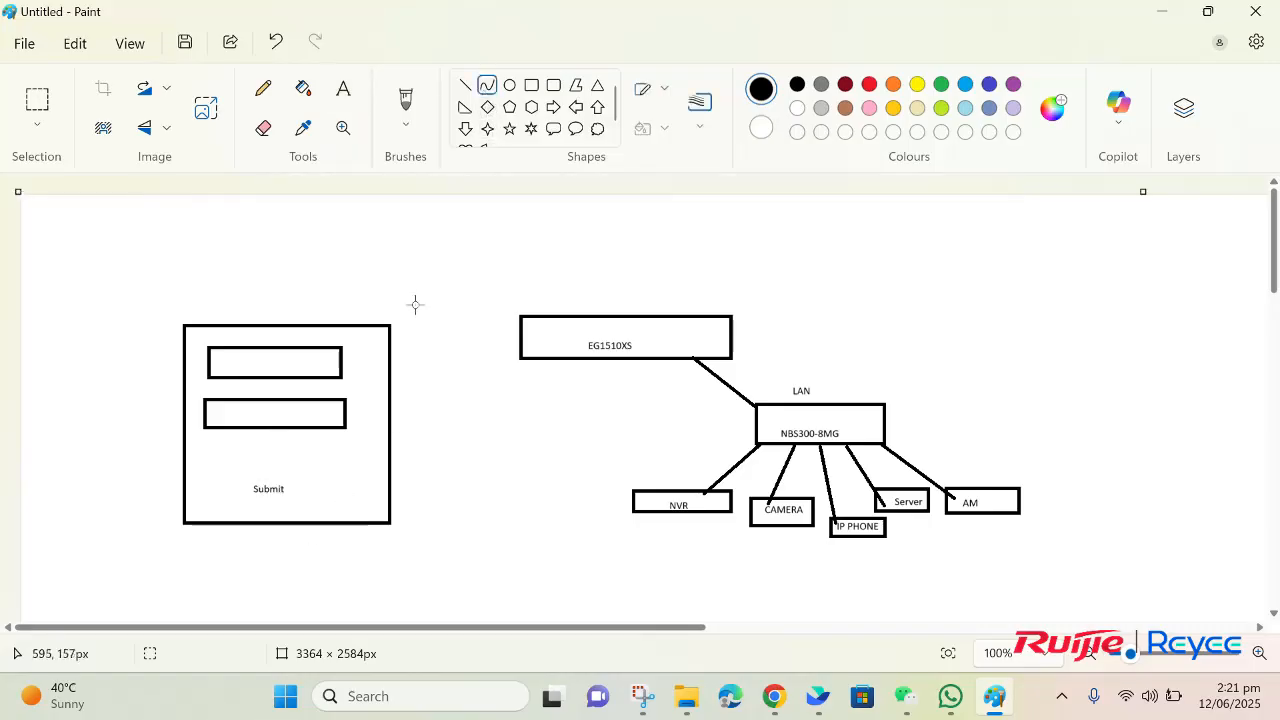
{"action": "left_click_drag", "start_coordinate": [376, 351], "coordinate": [540, 347]}
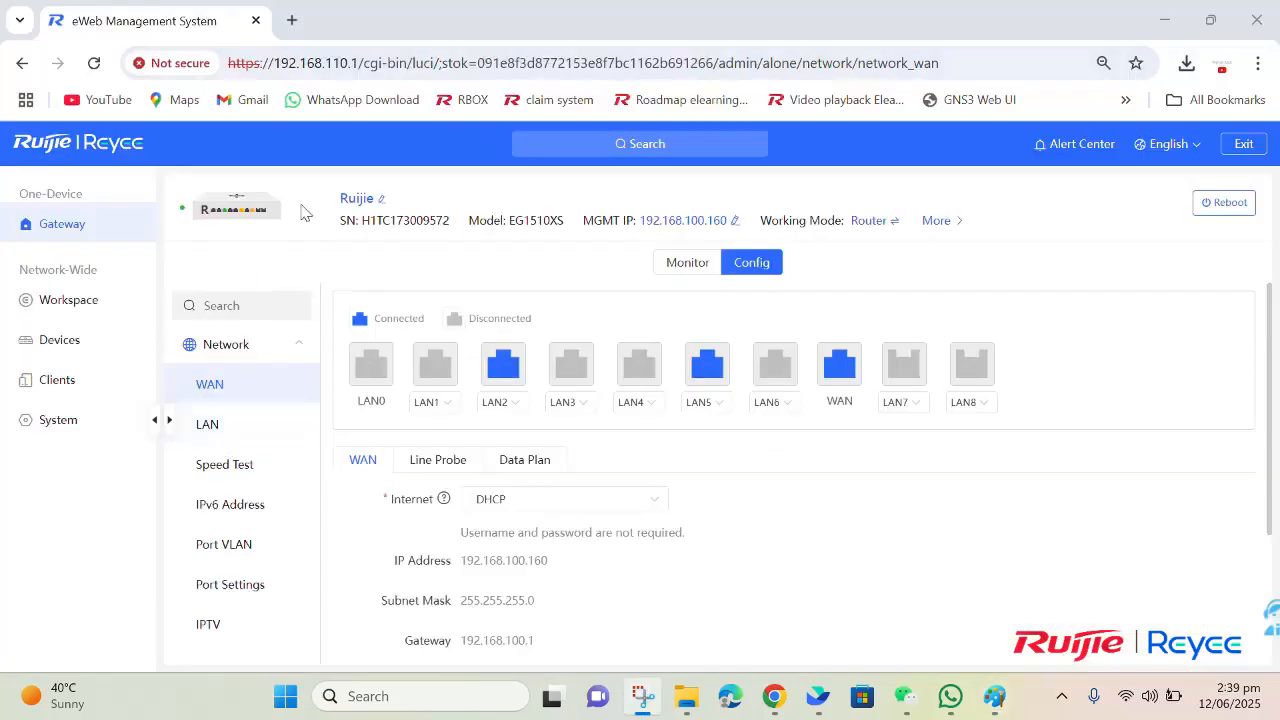
Step: Switch to the gateway's eWeb Management System in the browser and open its OpenVPN configuration page
{"action": "scroll", "coordinate": [248, 578], "scroll_direction": "down", "scroll_amount": 1}
{"action": "scroll", "coordinate": [248, 578], "scroll_direction": "down", "scroll_amount": 4}
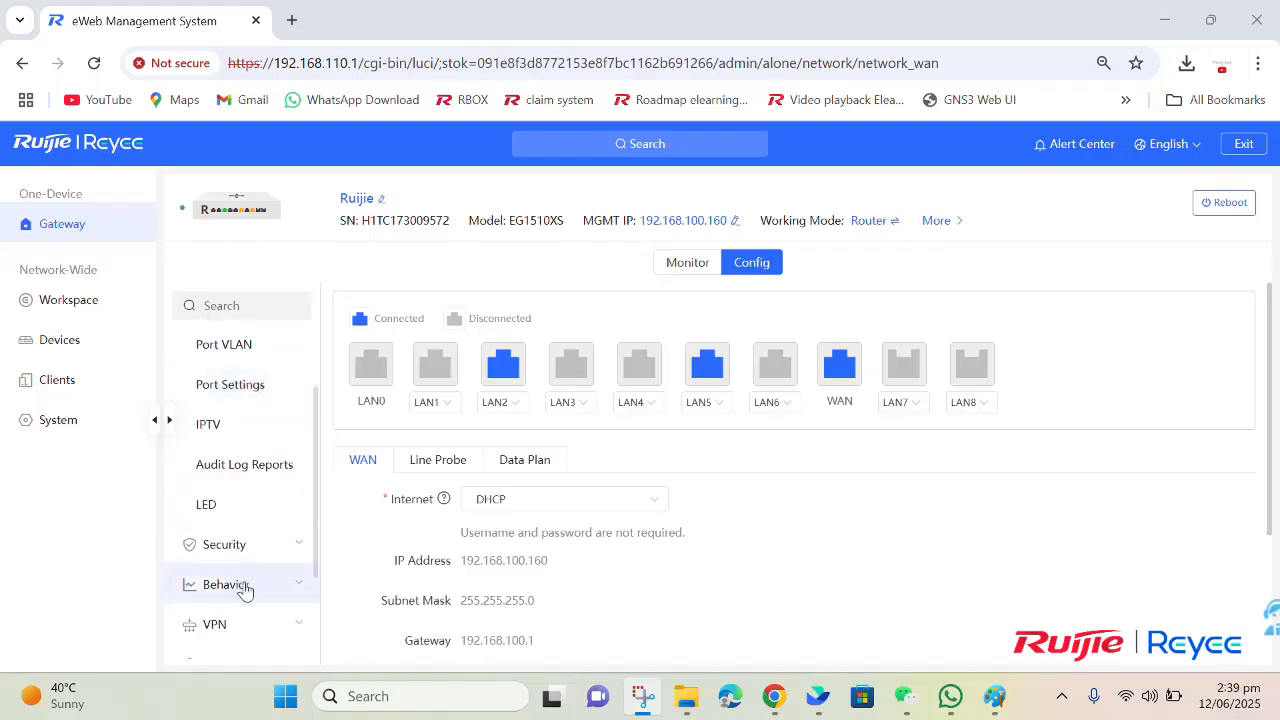
{"action": "scroll", "coordinate": [246, 575], "scroll_direction": "down", "scroll_amount": 4}
{"action": "left_click", "coordinate": [257, 458]}
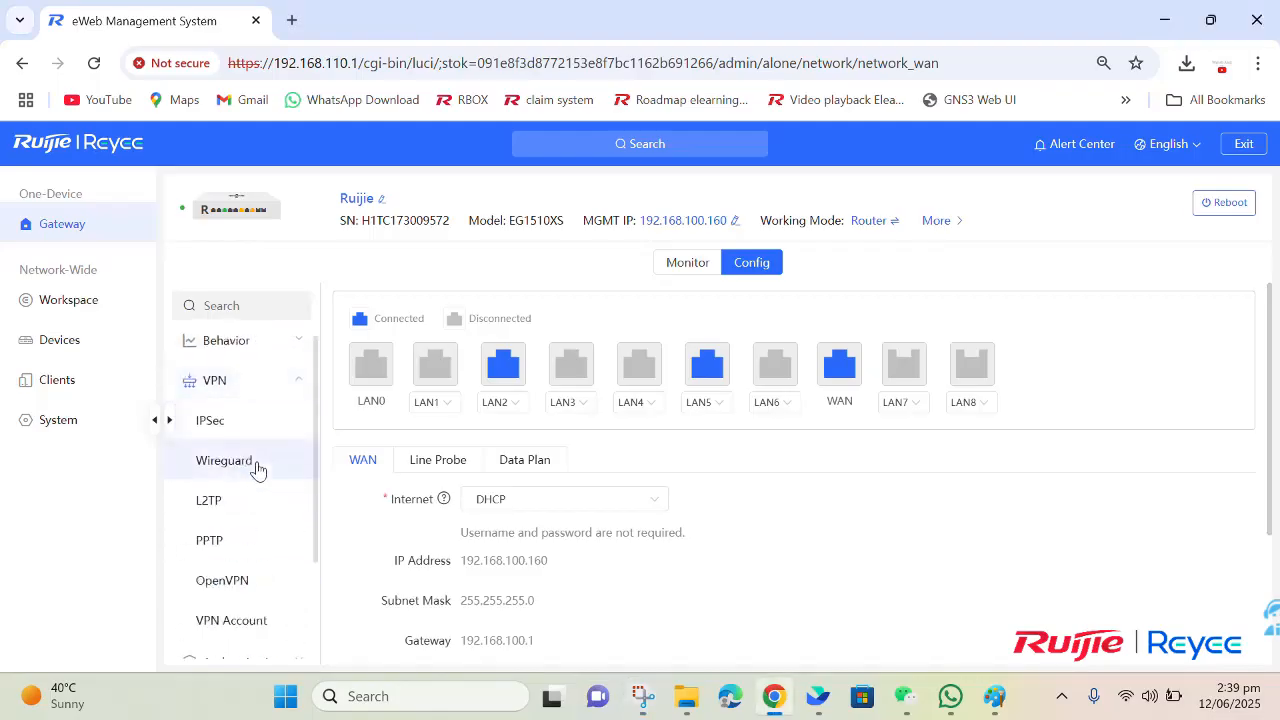
{"action": "left_click", "coordinate": [230, 596]}
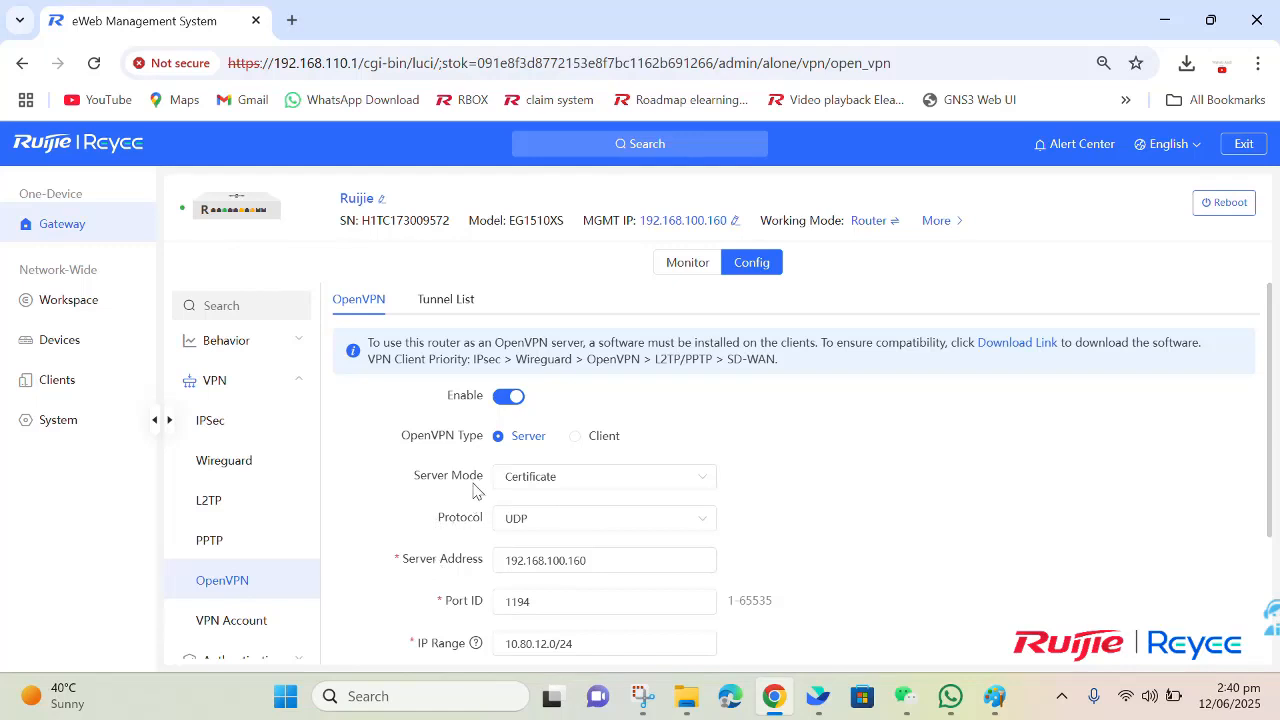
Step: Review the available options for the OpenVPN server mode and the protocol without changing either one
{"action": "left_click", "coordinate": [525, 478]}
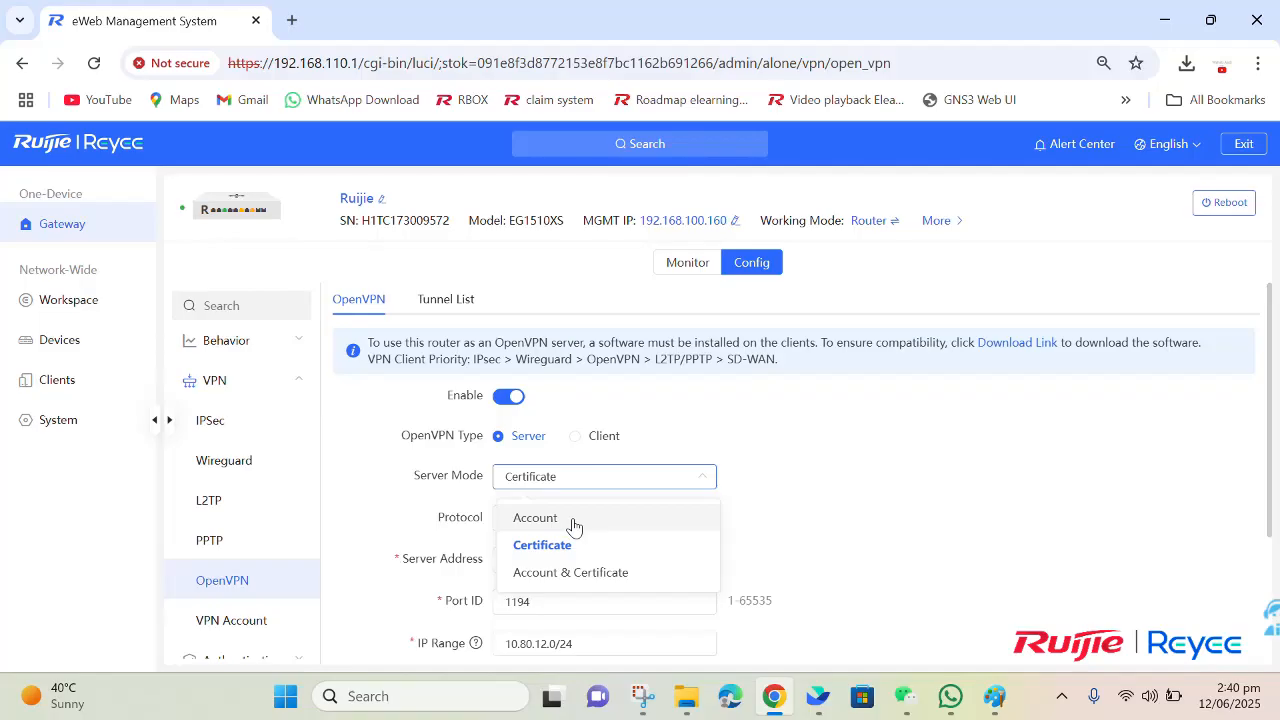
{"action": "scroll", "coordinate": [760, 550], "scroll_direction": "down", "scroll_amount": 2}
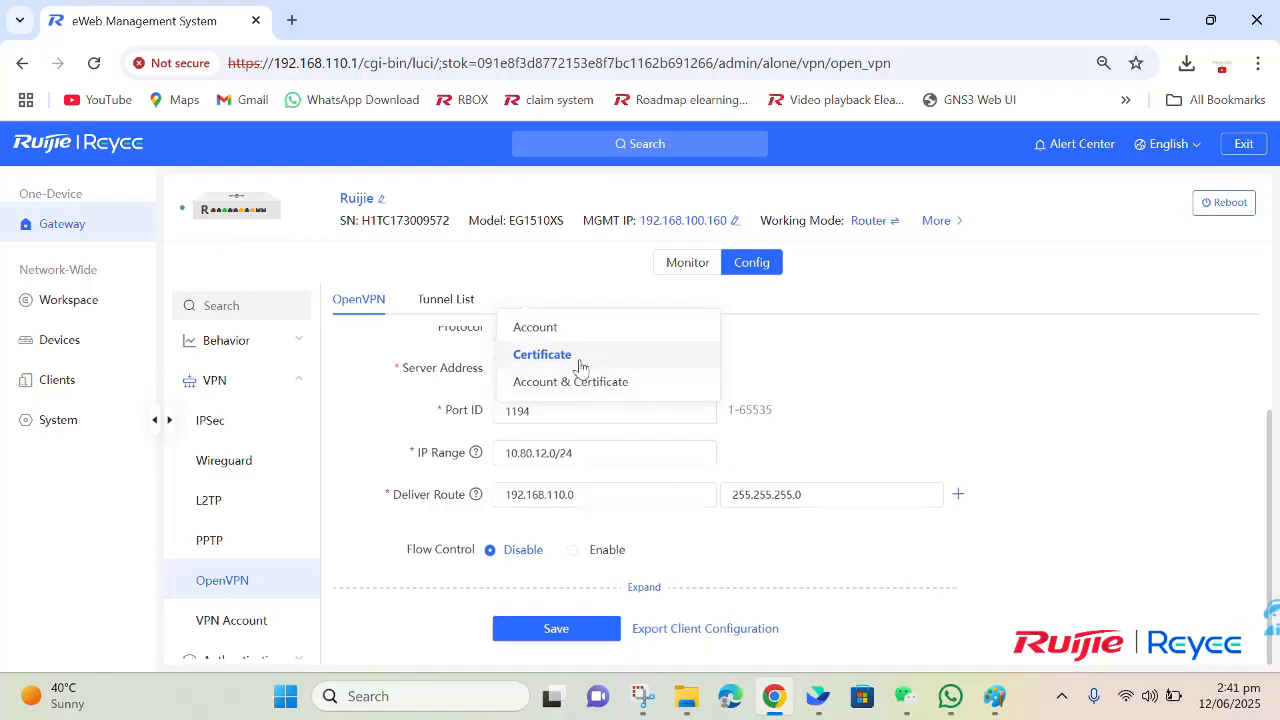
{"action": "left_click", "coordinate": [678, 582]}
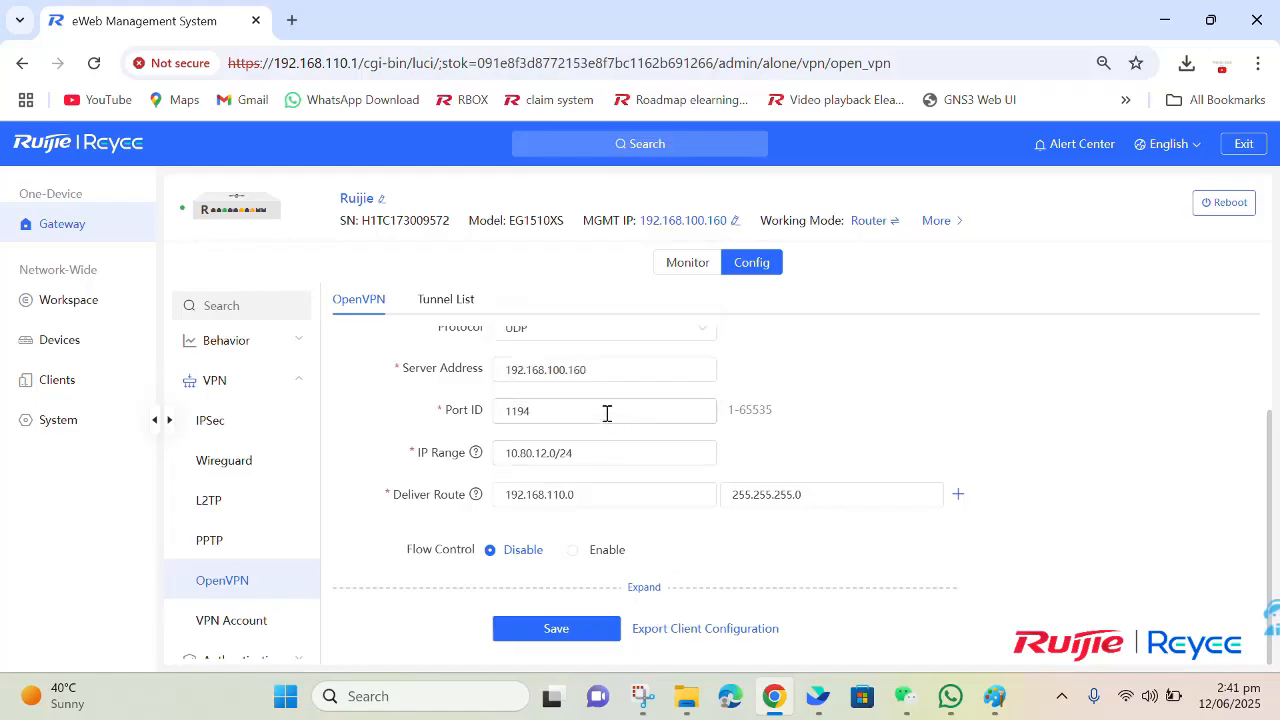
{"action": "scroll", "coordinate": [580, 445], "scroll_direction": "up", "scroll_amount": 2}
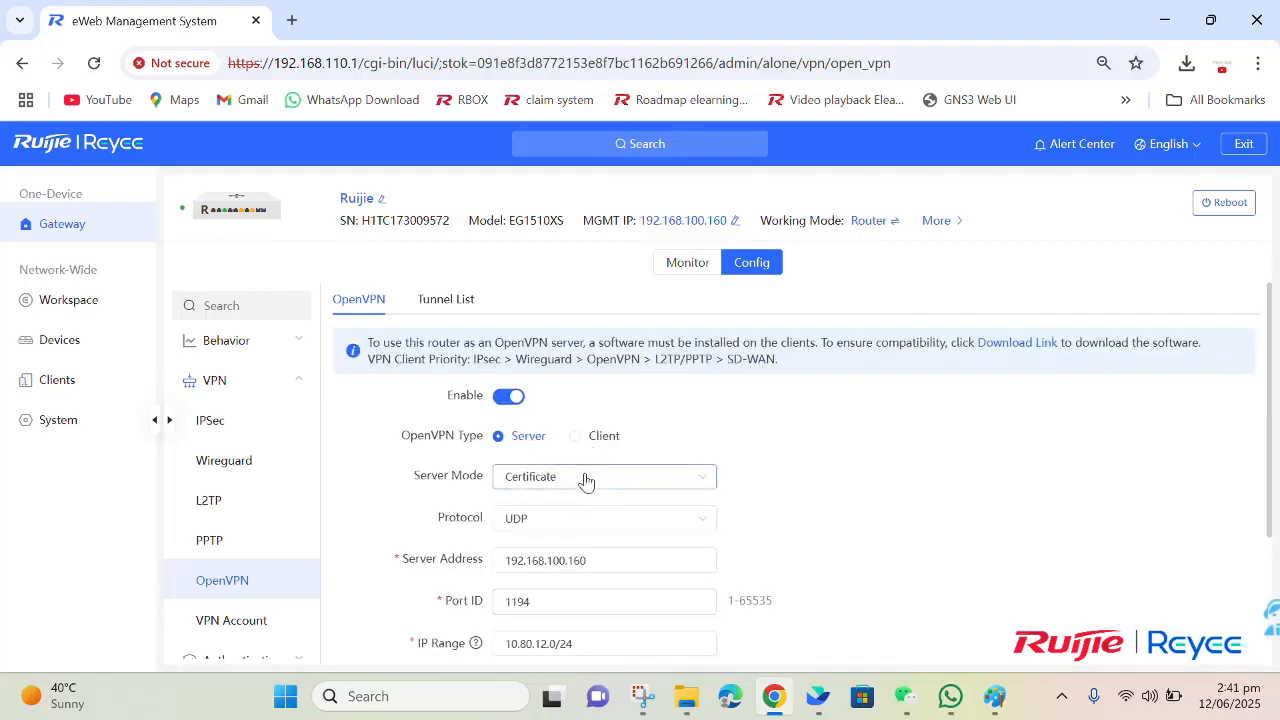
{"action": "left_click", "coordinate": [586, 479]}
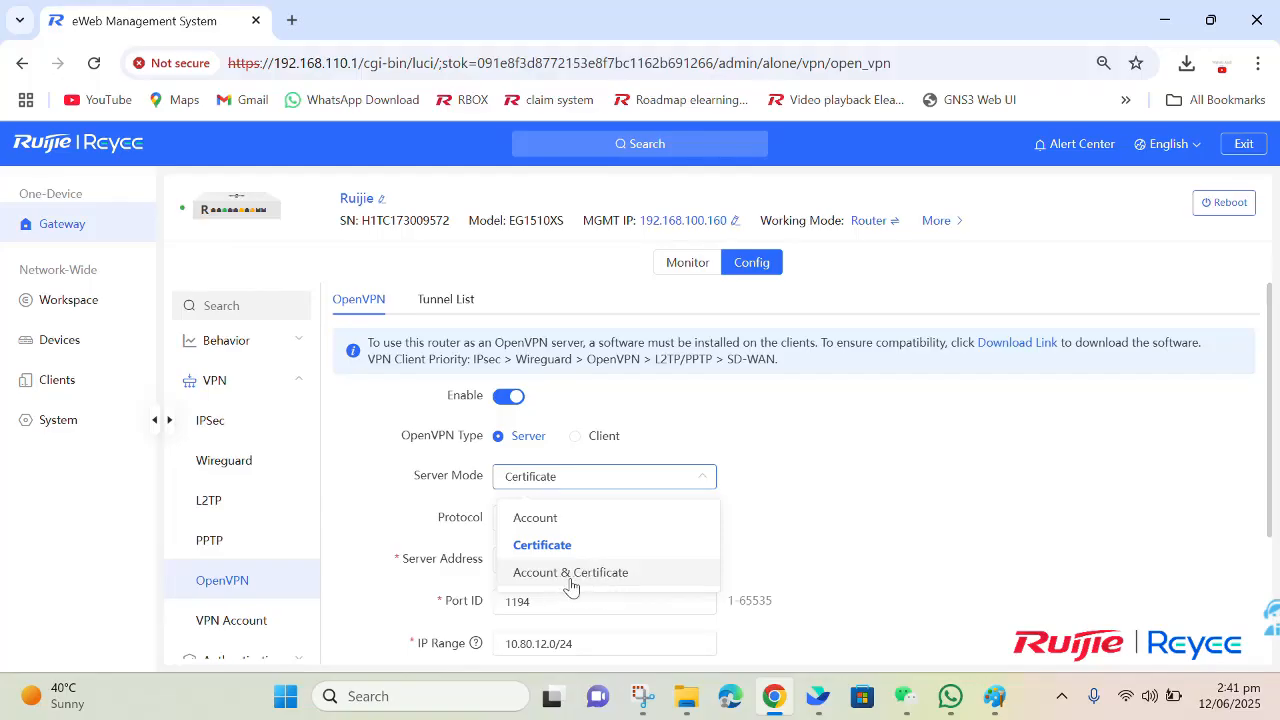
{"action": "left_click", "coordinate": [443, 540]}
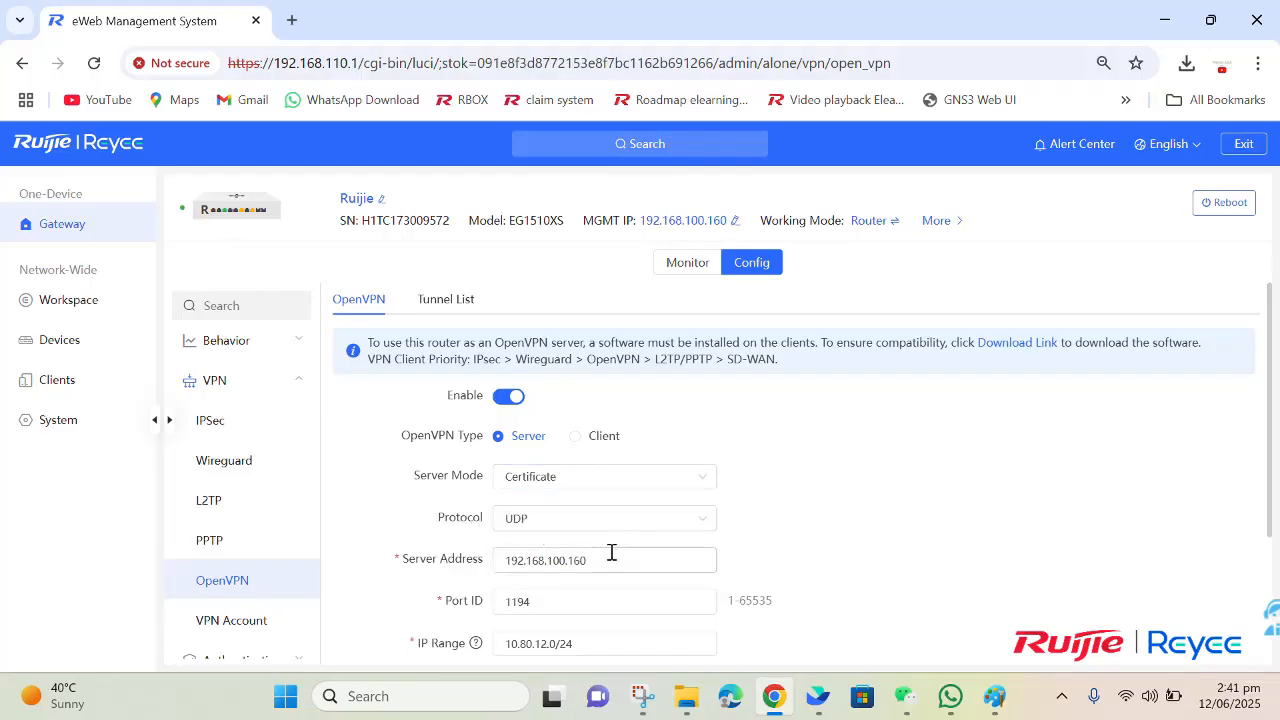
{"action": "left_click", "coordinate": [561, 536]}
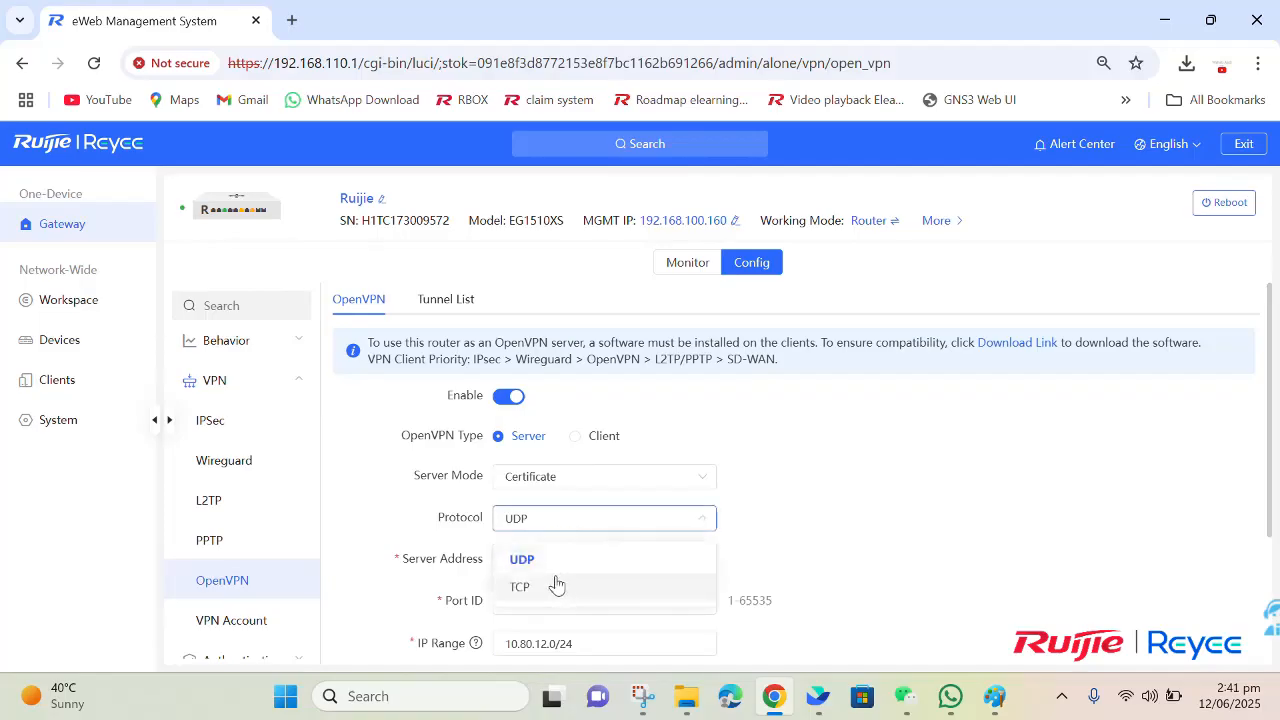
{"action": "left_click", "coordinate": [417, 574]}
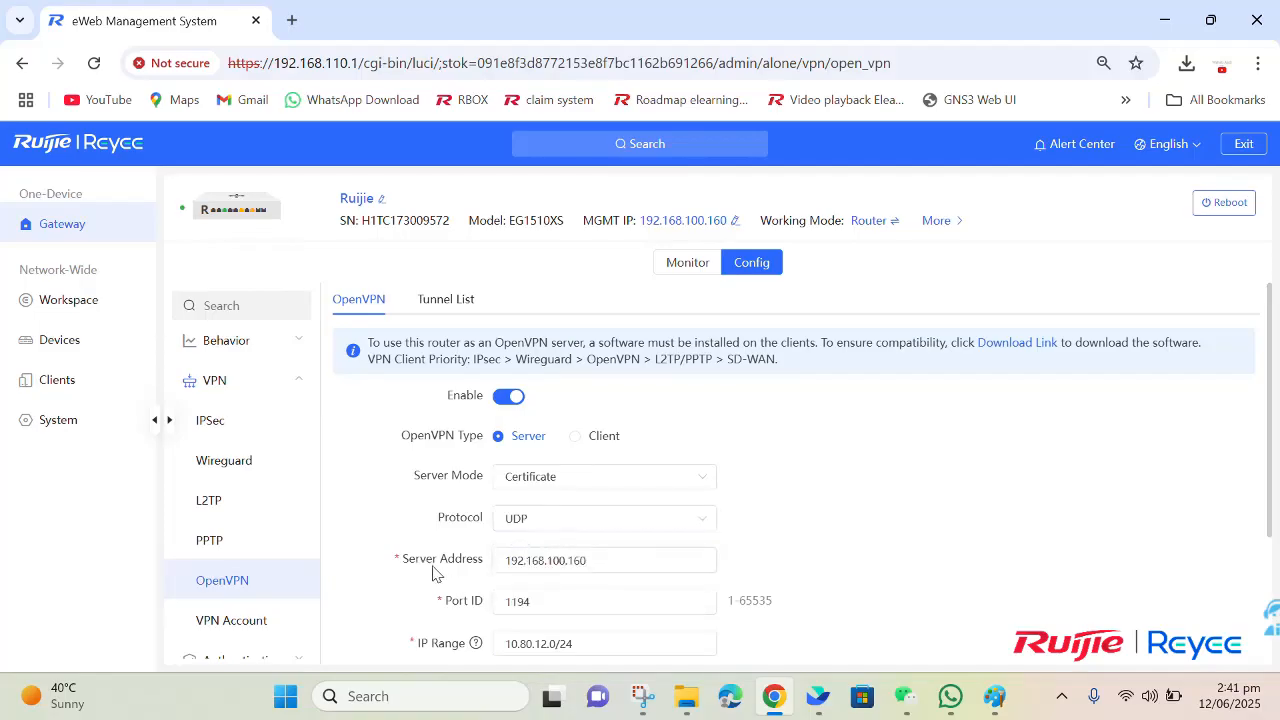
Step: Check the OpenVPN server address against the management IP and examine the port ID
{"action": "scroll", "coordinate": [514, 565], "scroll_direction": "down", "scroll_amount": 1}
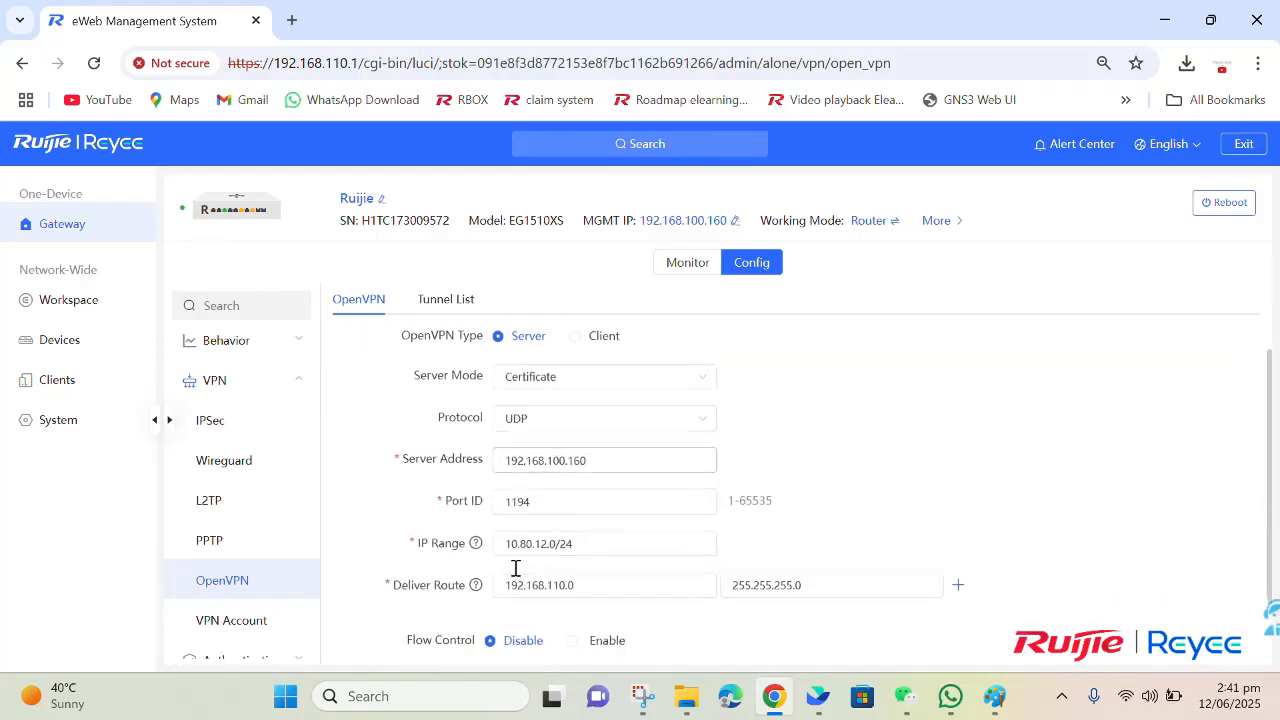
{"action": "left_click_drag", "start_coordinate": [508, 460], "coordinate": [606, 460]}
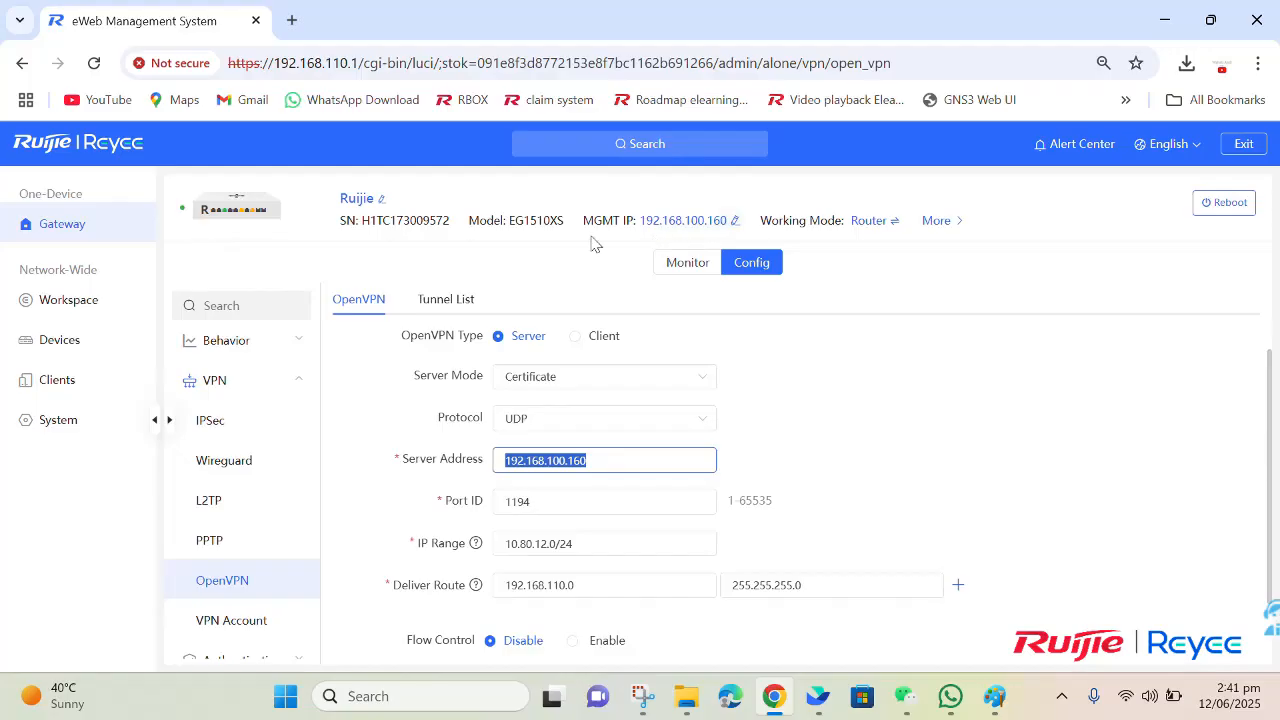
{"action": "left_click", "coordinate": [760, 434]}
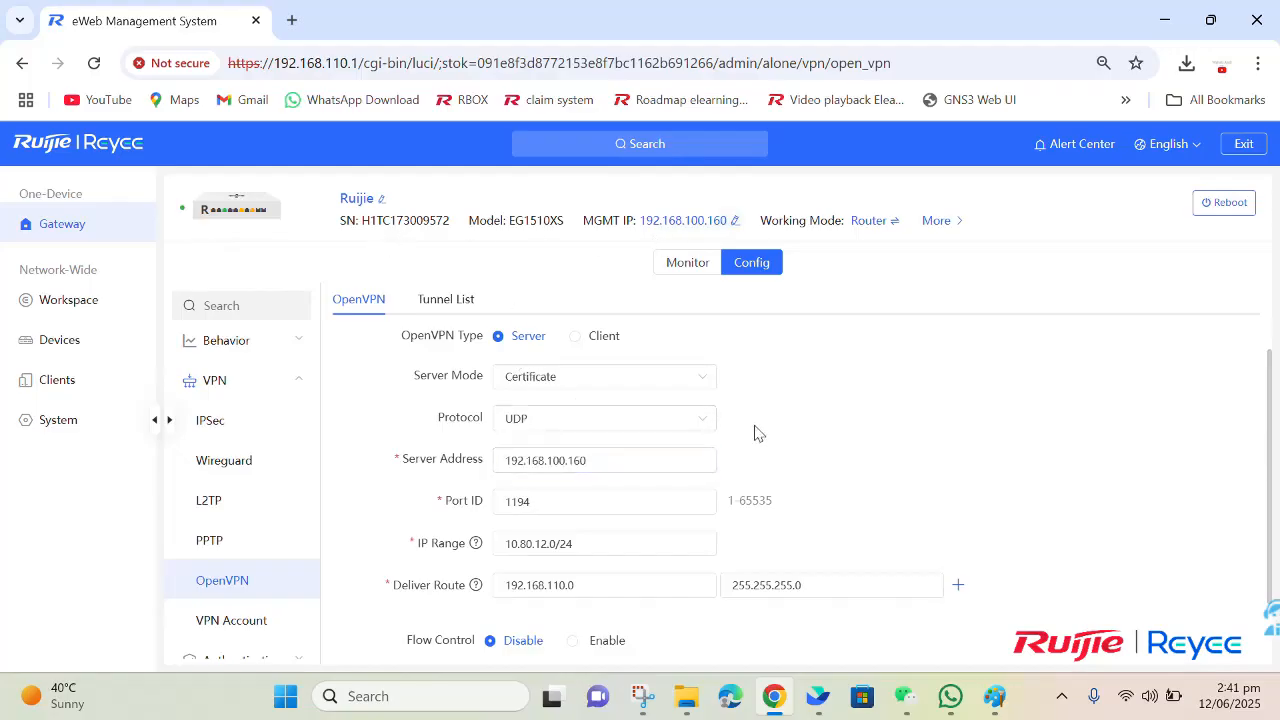
{"action": "left_click_drag", "start_coordinate": [543, 508], "coordinate": [508, 505]}
{"action": "left_click", "coordinate": [542, 505]}
{"action": "double_click", "coordinate": [496, 506]}
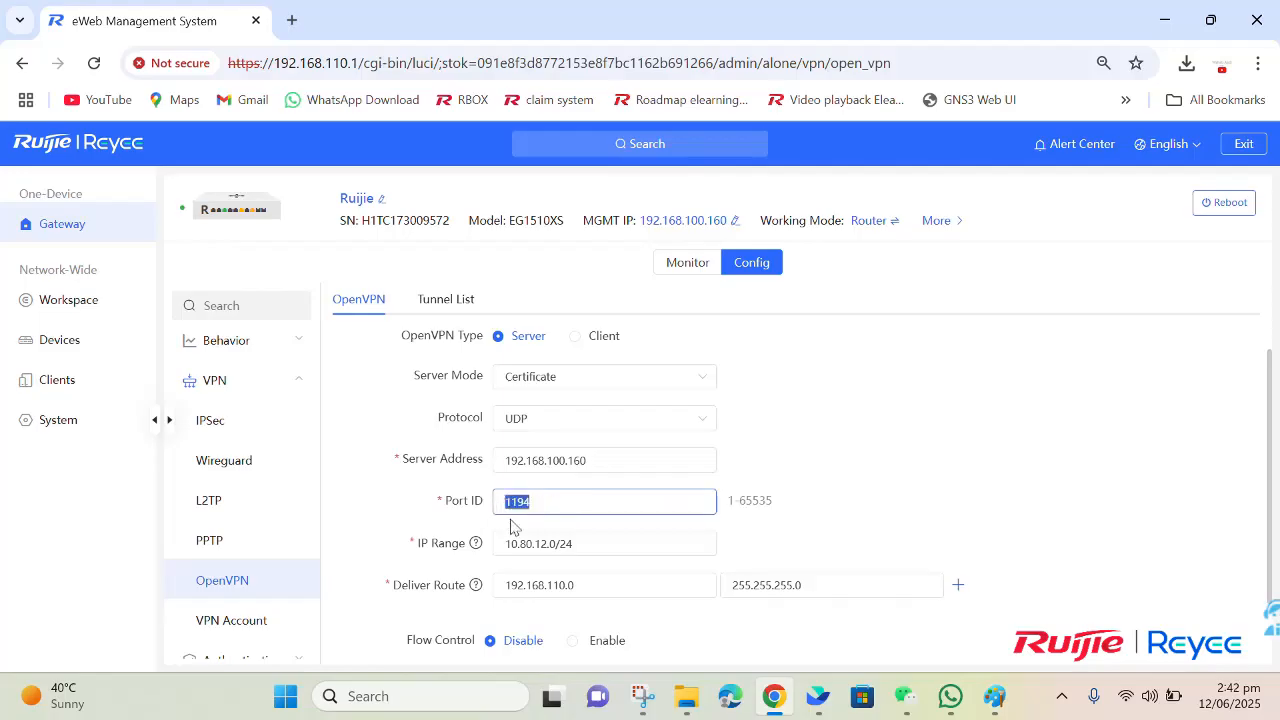
{"action": "left_click", "coordinate": [543, 525]}
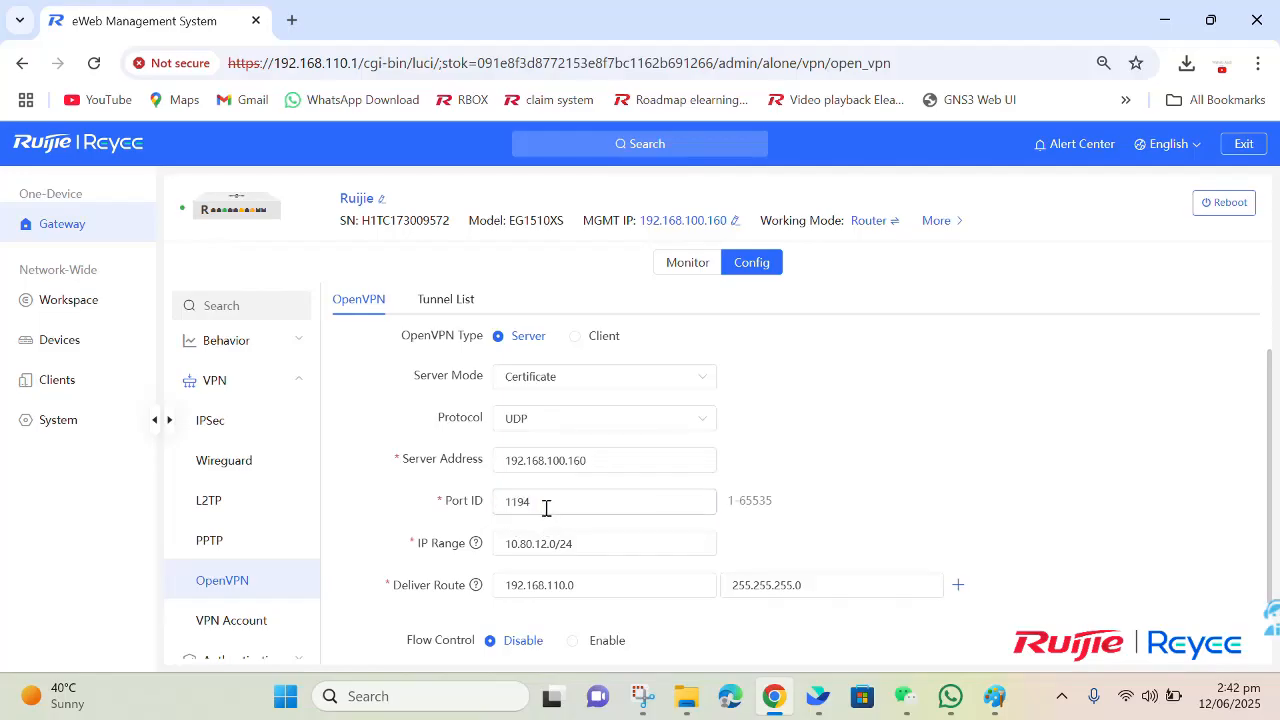
Step: Examine the IP range for VPN clients and the network address of the deliver route
{"action": "scroll", "coordinate": [546, 510], "scroll_direction": "down", "scroll_amount": 1}
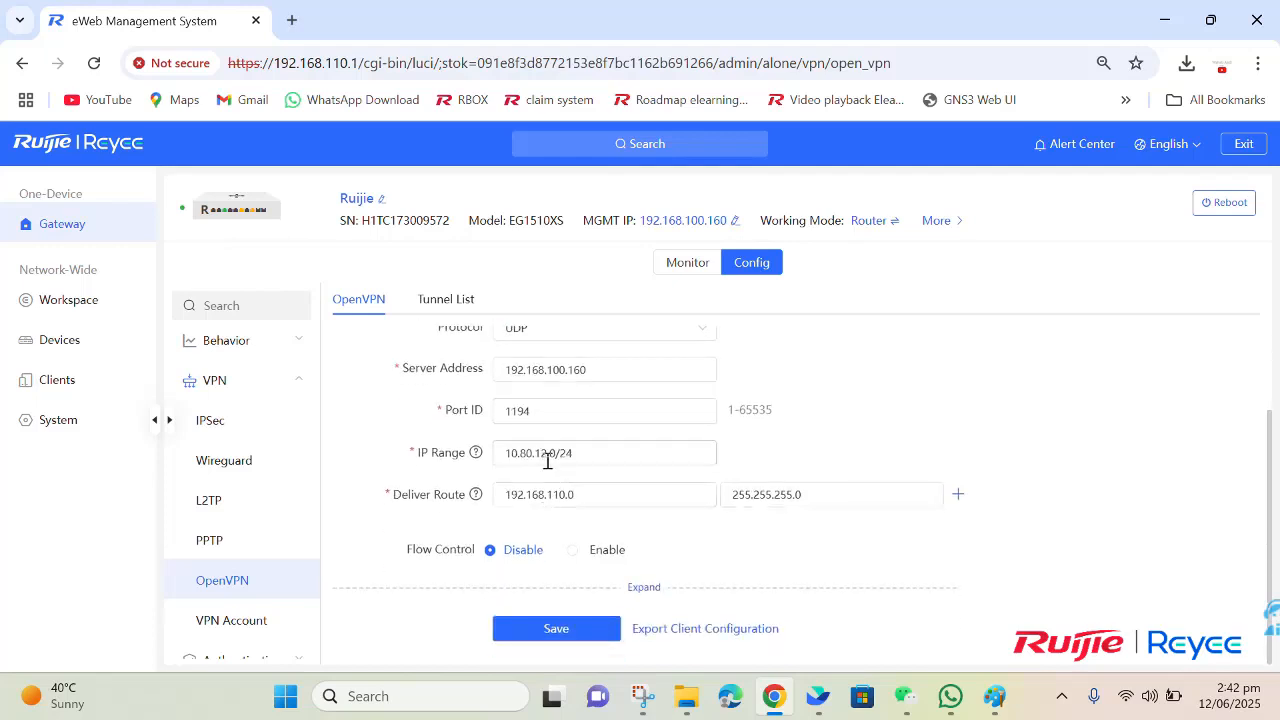
{"action": "mouse_move", "coordinate": [569, 457]}
{"action": "left_mouse_down"}
{"action": "mouse_move", "coordinate": [492, 455]}
{"action": "mouse_move", "coordinate": [575, 455]}
{"action": "left_mouse_up"}
{"action": "left_click", "coordinate": [513, 477]}
{"action": "left_click", "coordinate": [586, 455]}
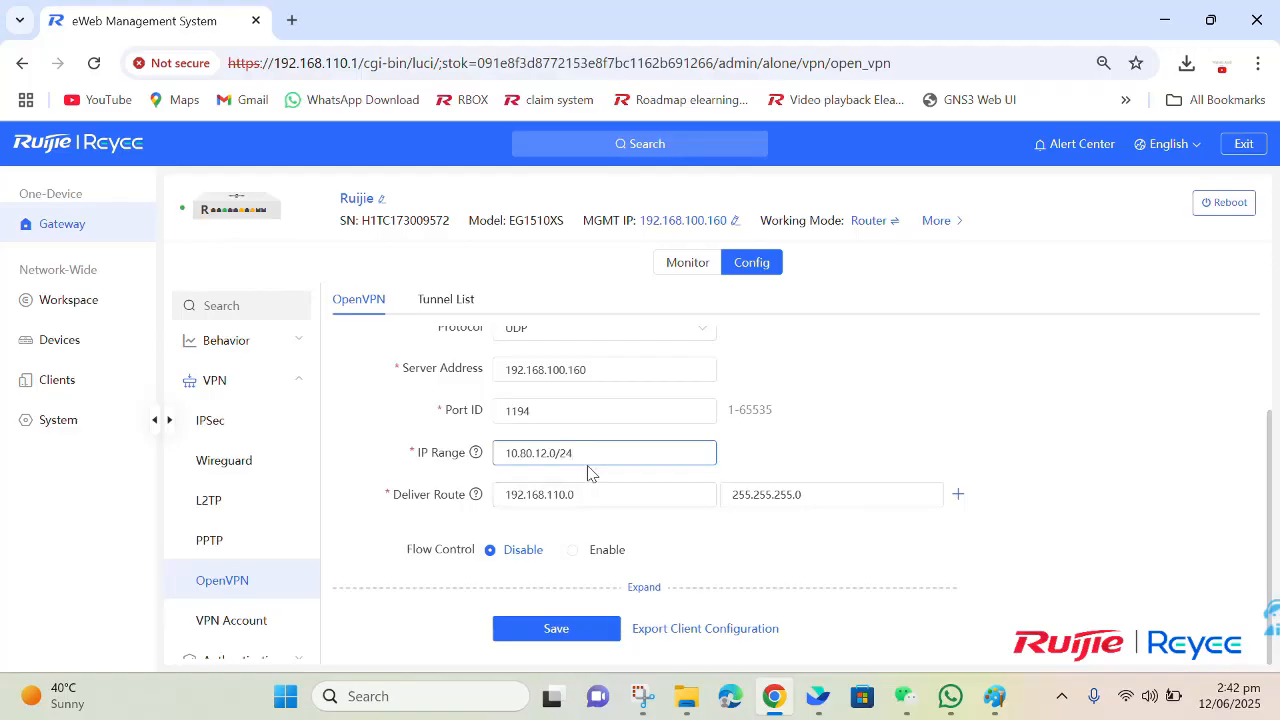
{"action": "left_click_drag", "start_coordinate": [591, 452], "coordinate": [502, 454]}
{"action": "left_click", "coordinate": [508, 456]}
{"action": "left_click_drag", "start_coordinate": [588, 452], "coordinate": [497, 452]}
{"action": "left_click", "coordinate": [488, 480]}
{"action": "left_click_drag", "start_coordinate": [598, 497], "coordinate": [502, 497]}
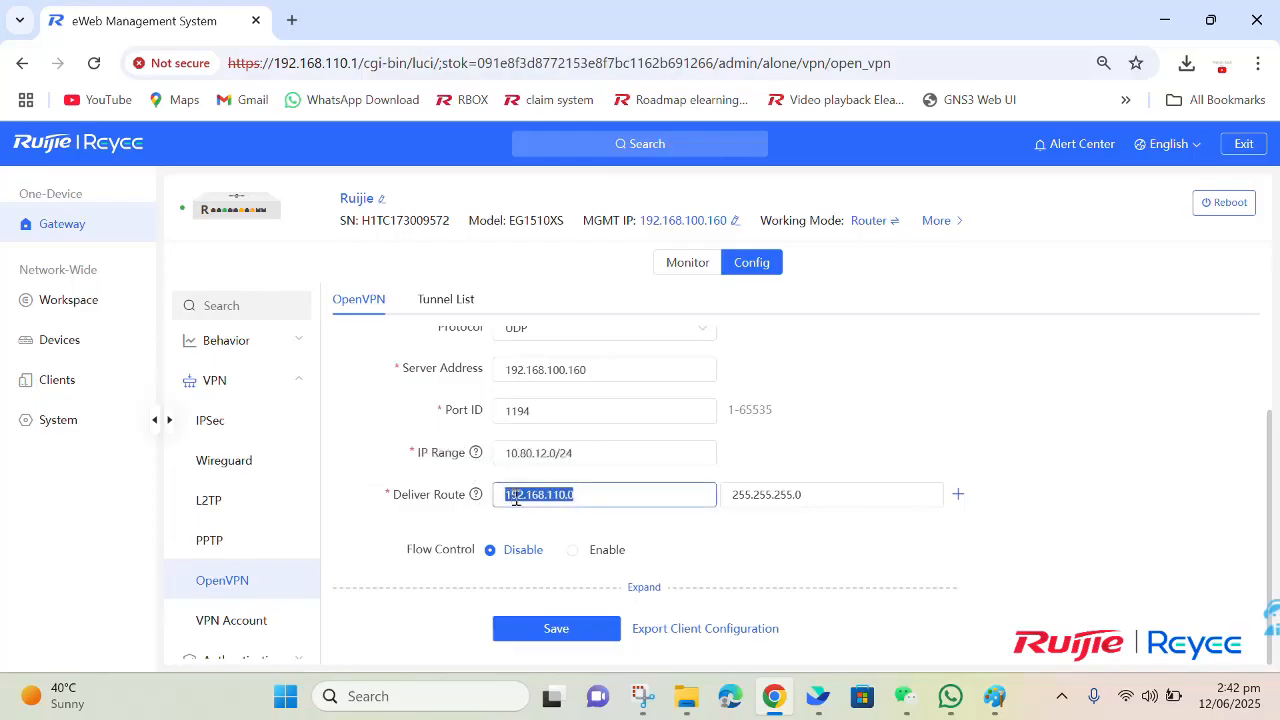
{"action": "left_click", "coordinate": [727, 532]}
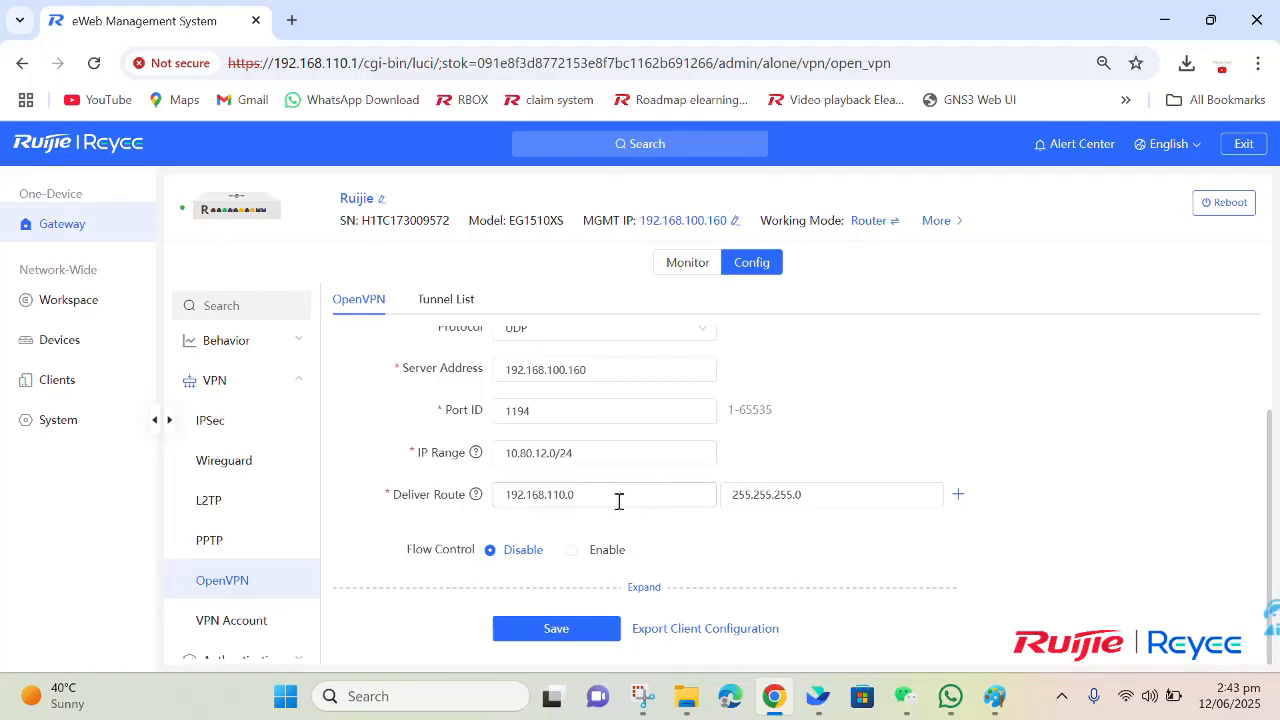
Step: Add a second deliver route for network 192.168.1.0 with subnet mask 255.255.255.0
{"action": "left_click", "coordinate": [957, 494]}
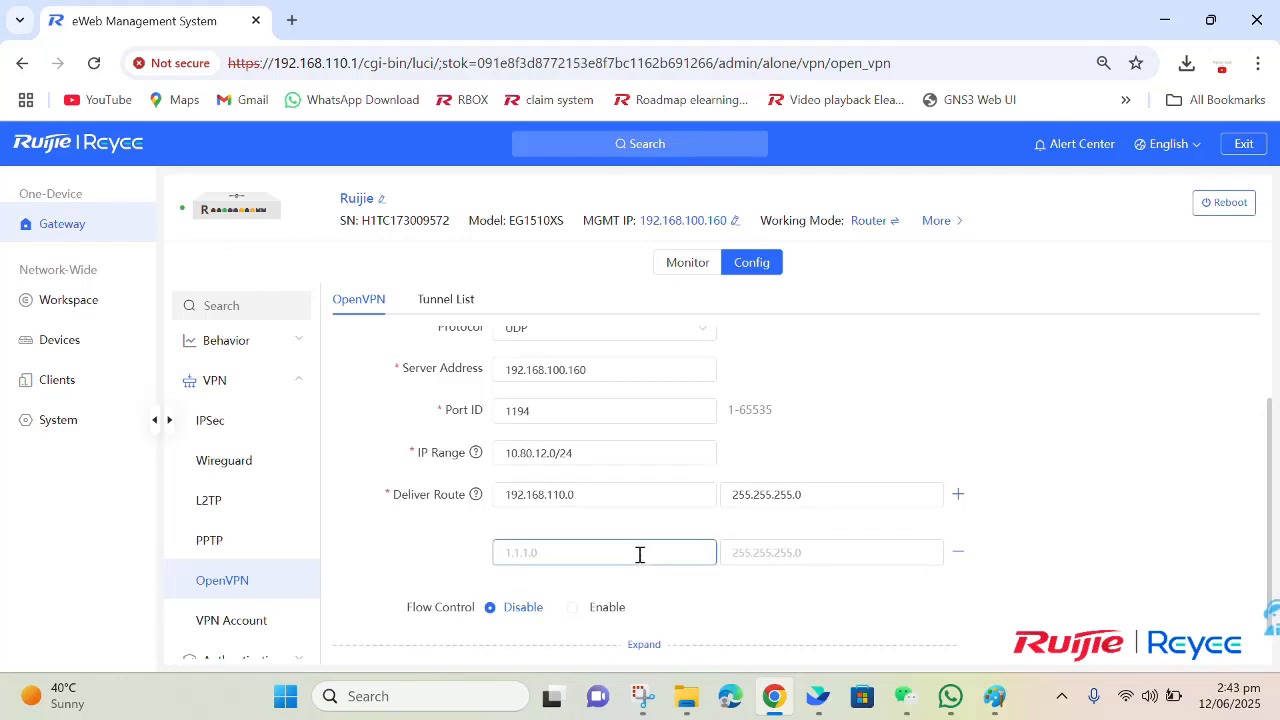
{"action": "type", "text": "192"}
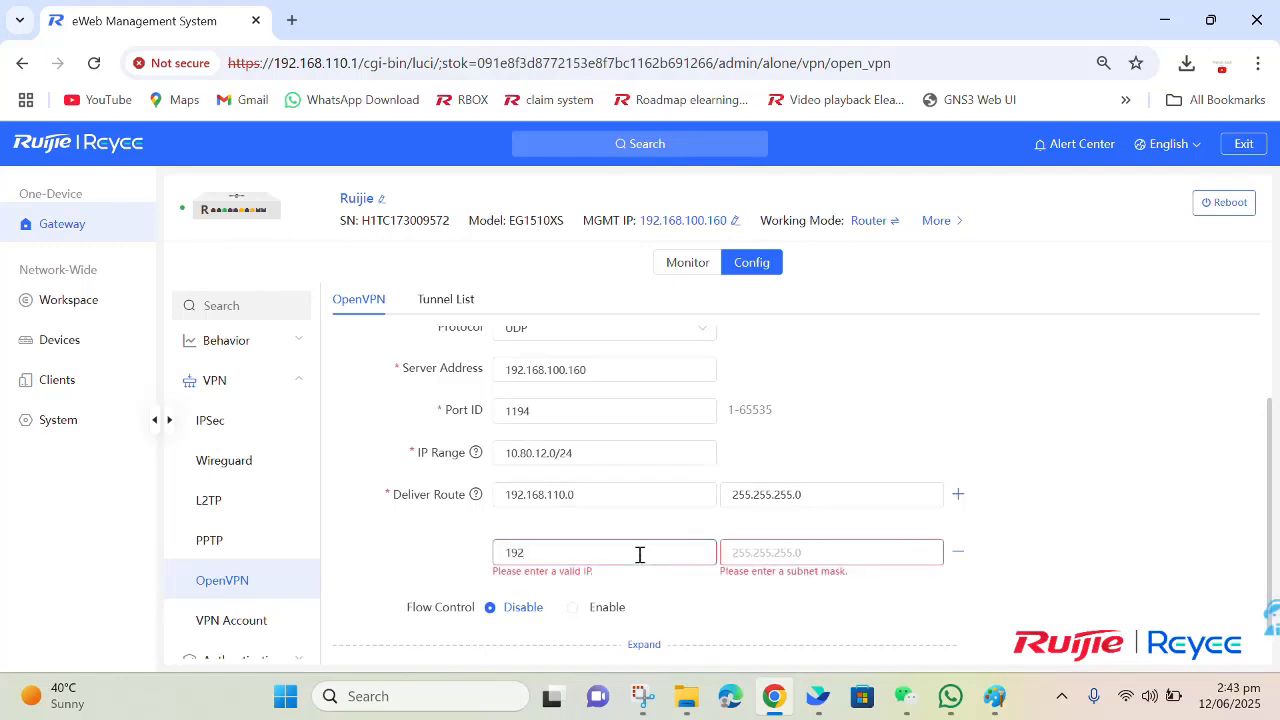
{"action": "type", "text": ".168.1.0"}
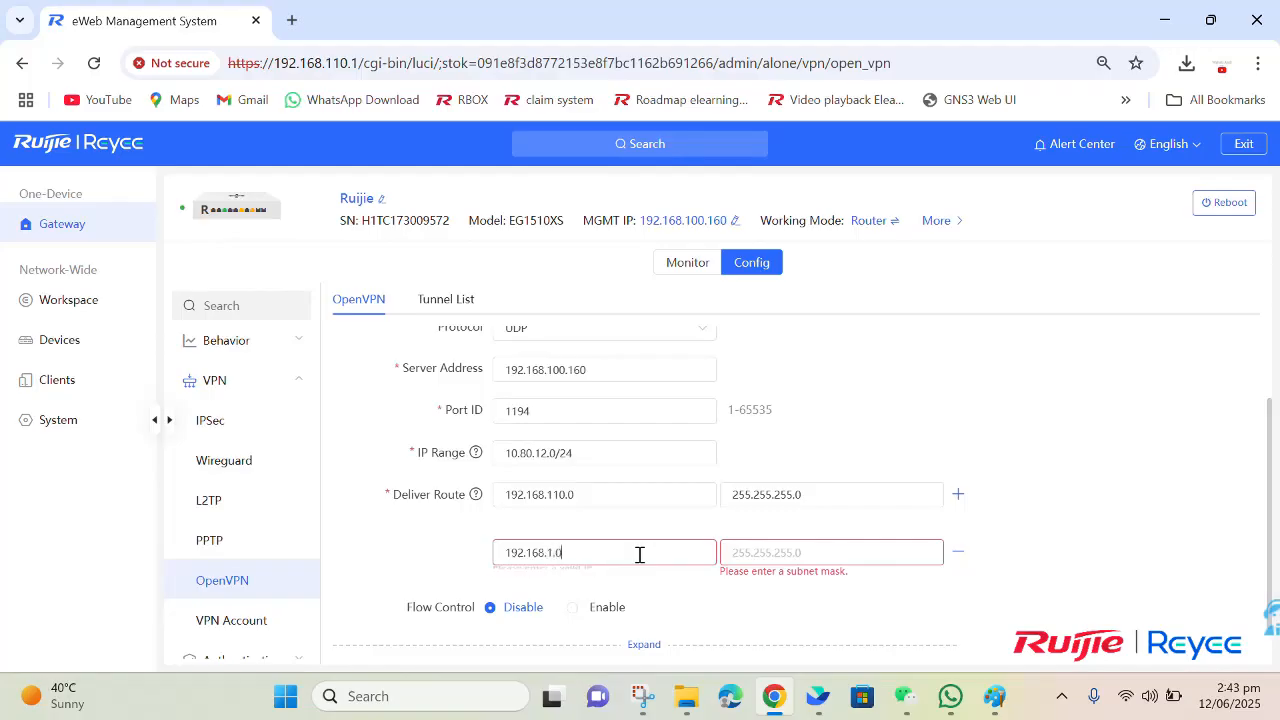
{"action": "left_click", "coordinate": [770, 555]}
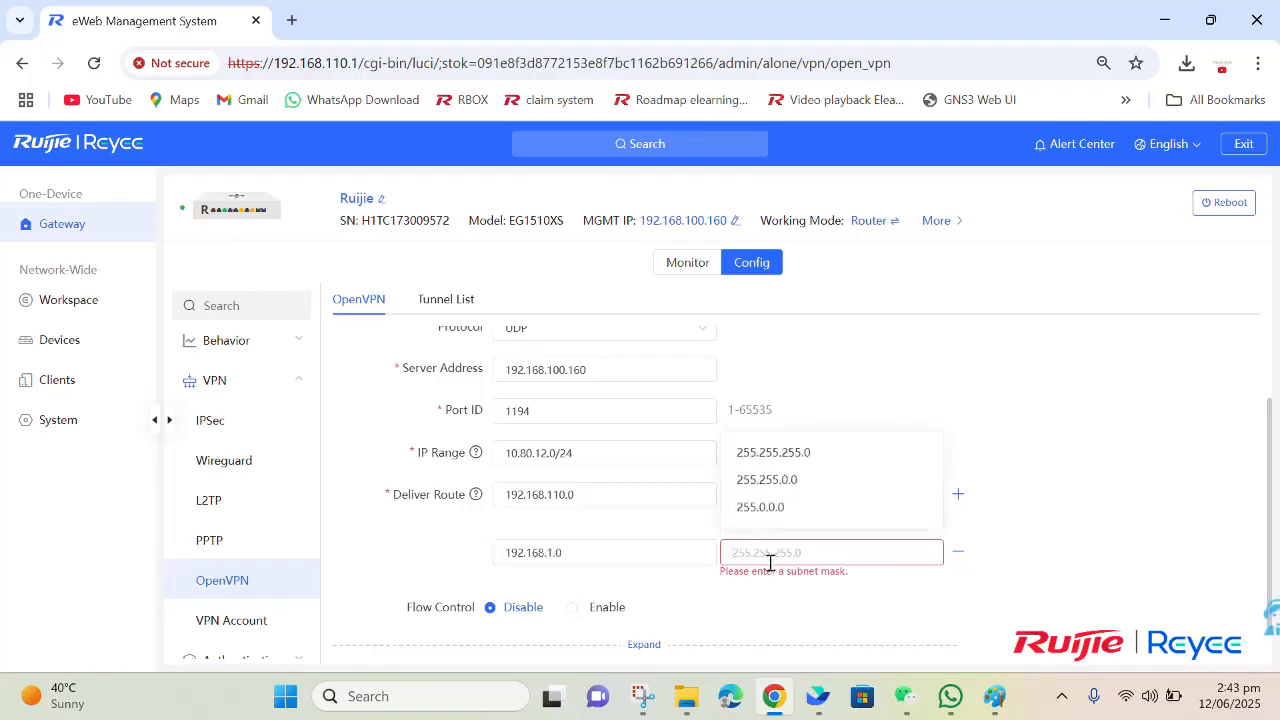
{"action": "left_click", "coordinate": [795, 475]}
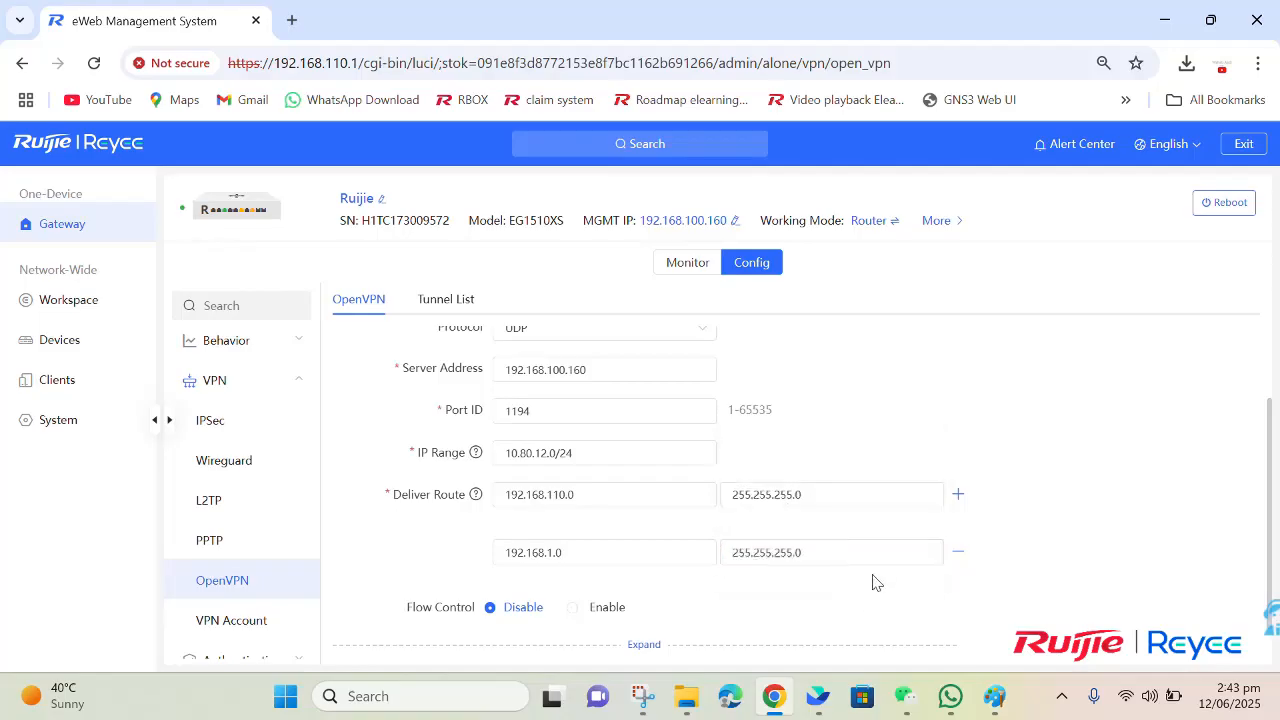
Step: Remove the second deliver route, 192.168.1.0, and check the remaining route's network address
{"action": "left_click", "coordinate": [958, 557]}
{"action": "left_click_drag", "start_coordinate": [595, 495], "coordinate": [492, 494]}
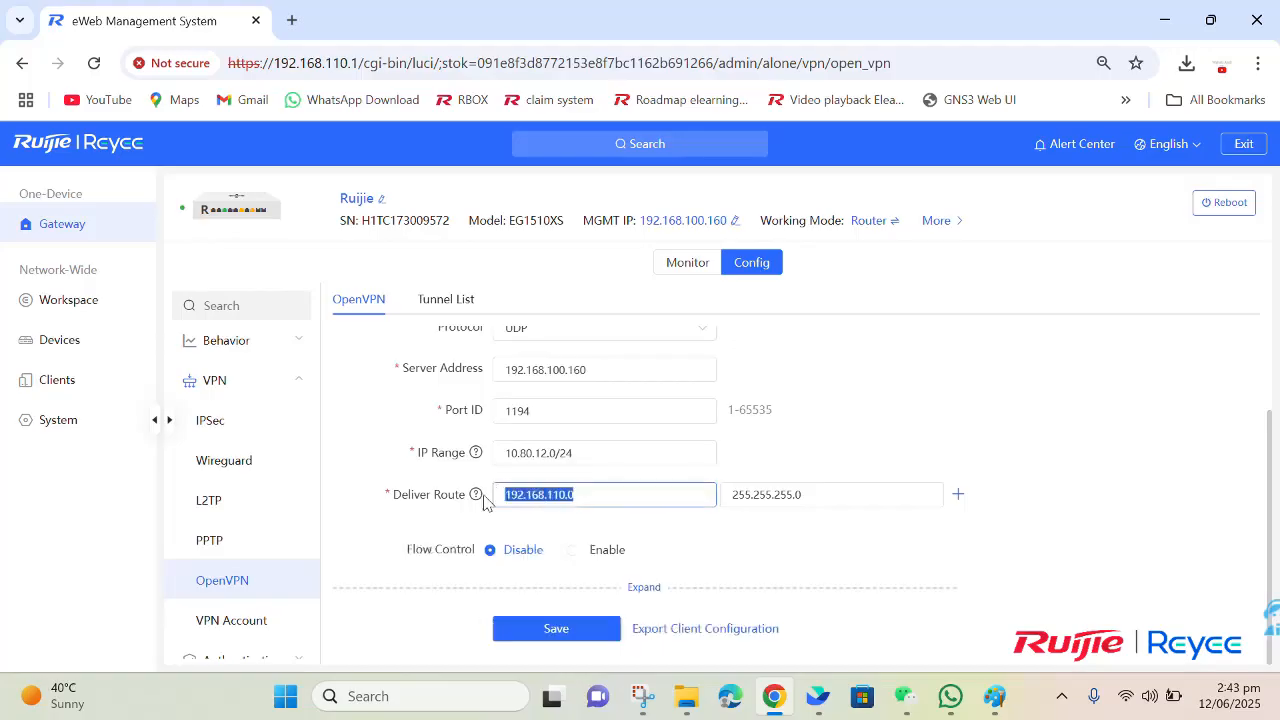
{"action": "left_click", "coordinate": [503, 516]}
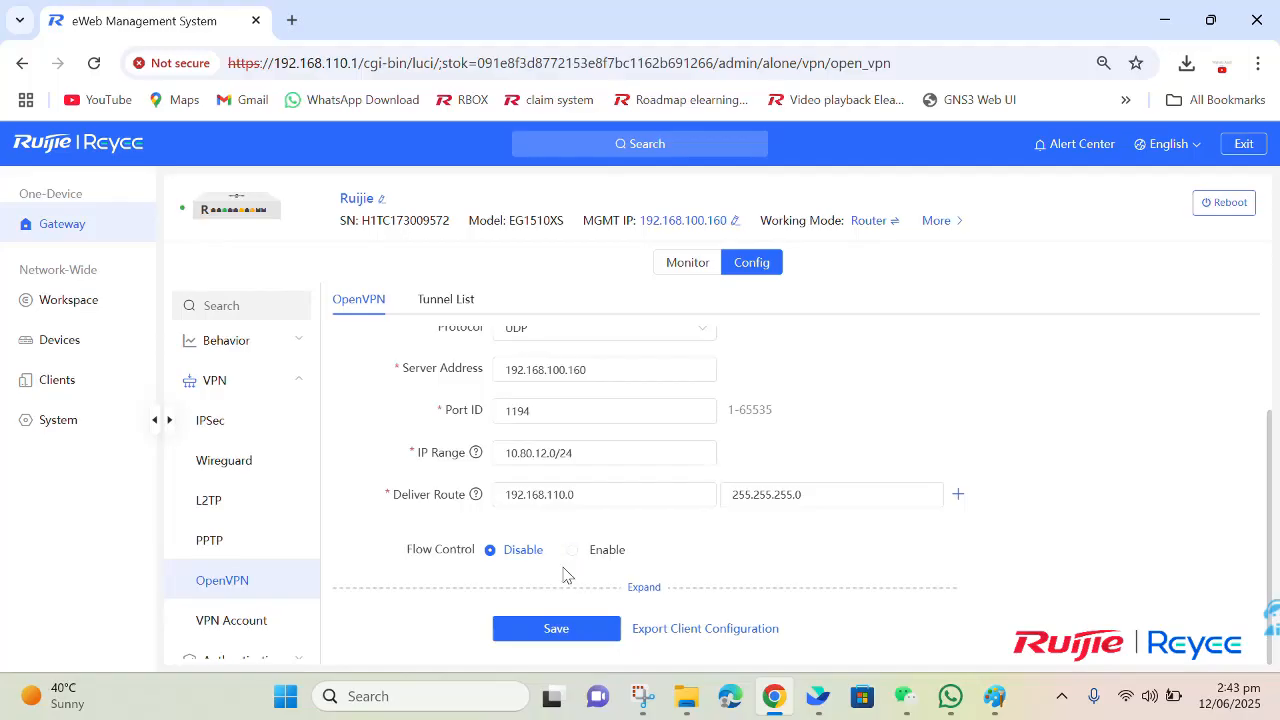
Step: Expand the advanced OpenVPN settings and review TLS authentication, data compression, traffic routing and the available cipher options
{"action": "left_click", "coordinate": [646, 588]}
{"action": "scroll", "coordinate": [640, 580], "scroll_direction": "down", "scroll_amount": 1}
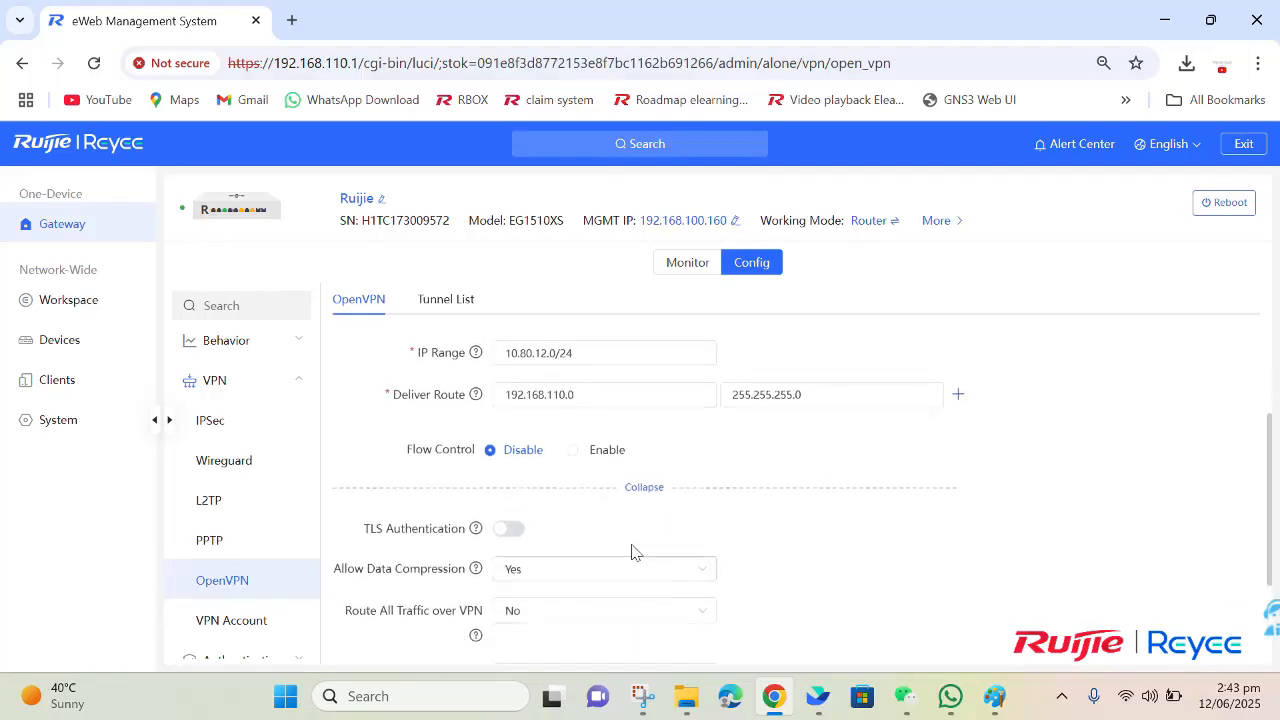
{"action": "scroll", "coordinate": [580, 530], "scroll_direction": "down", "scroll_amount": 1}
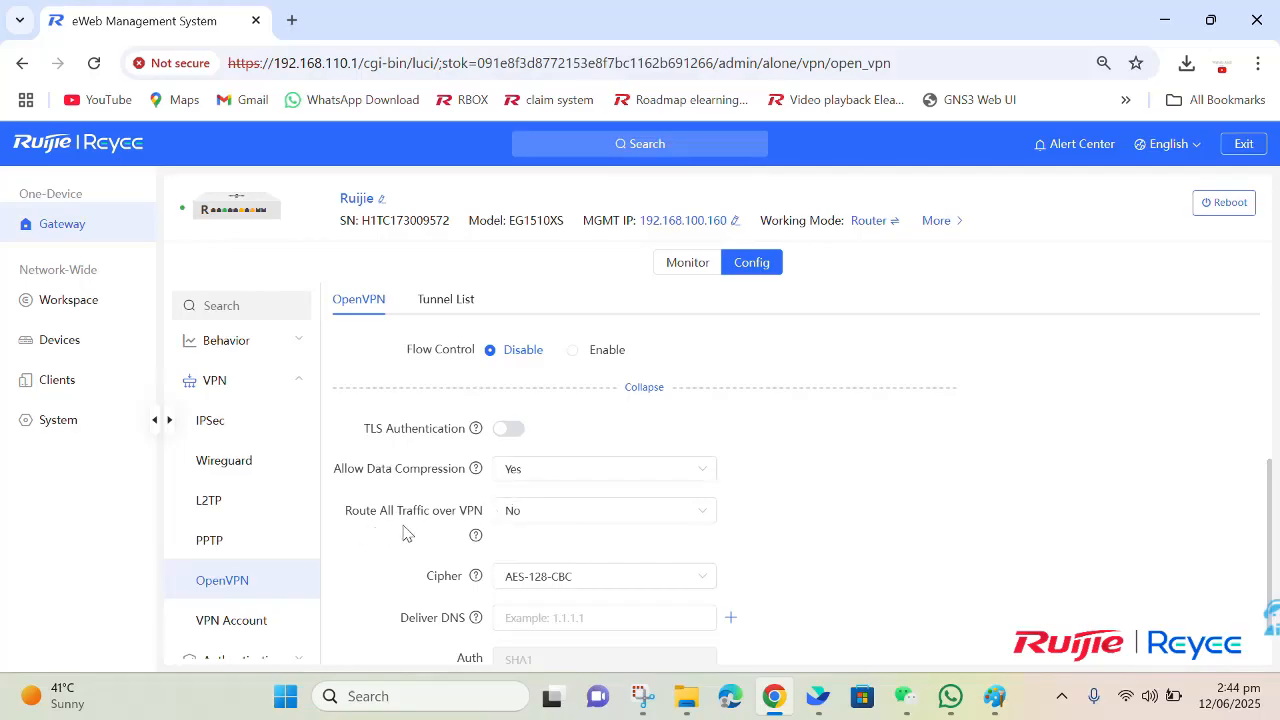
{"action": "scroll", "coordinate": [448, 585], "scroll_direction": "down", "scroll_amount": 2}
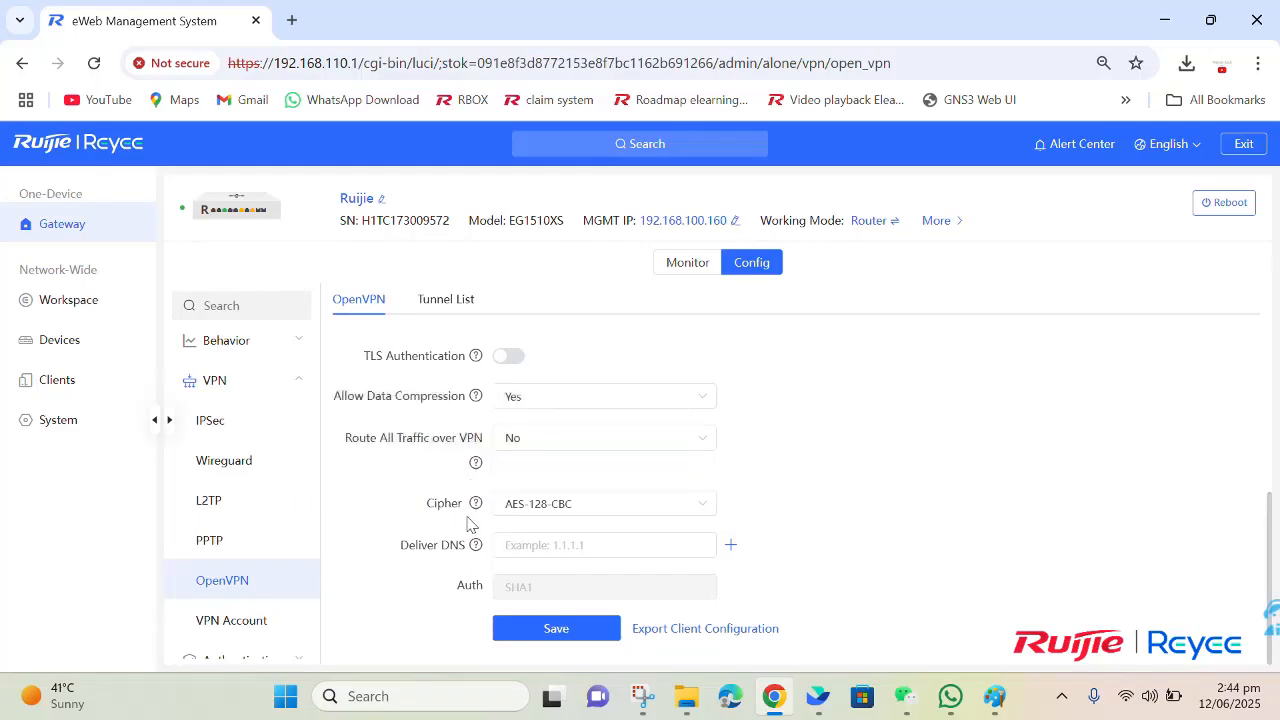
{"action": "left_click", "coordinate": [527, 515]}
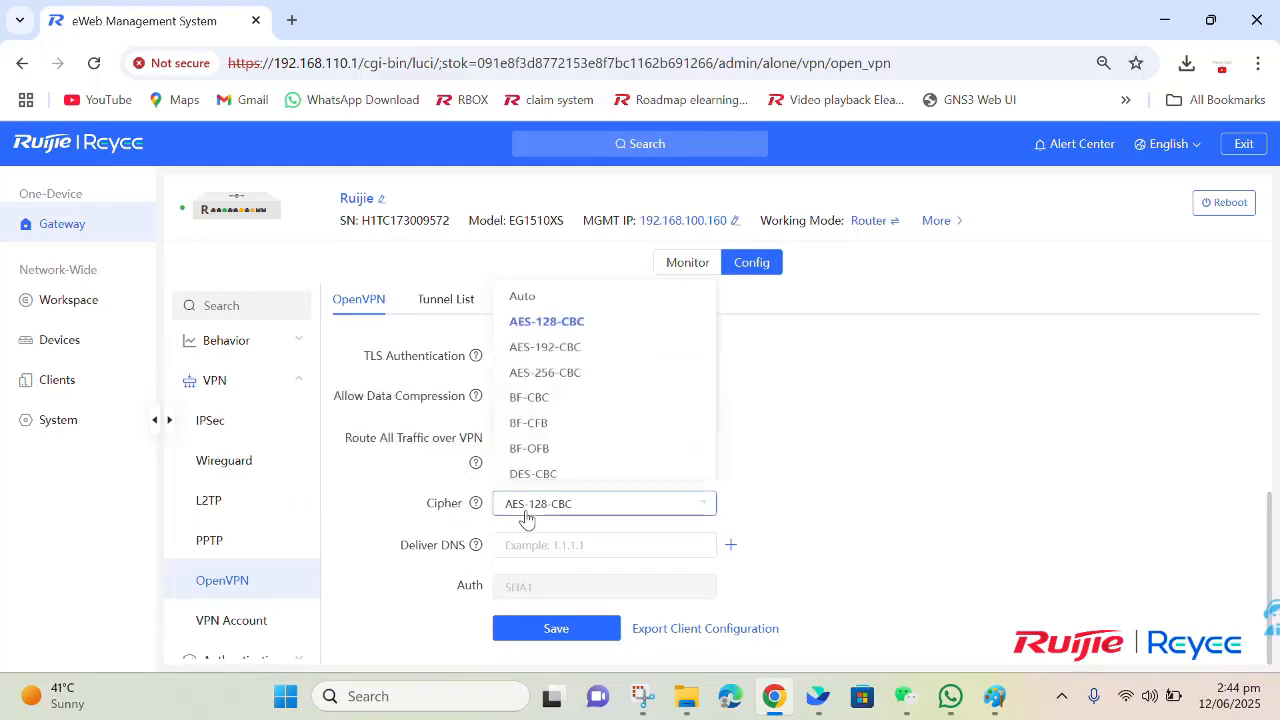
{"action": "left_click", "coordinate": [526, 516]}
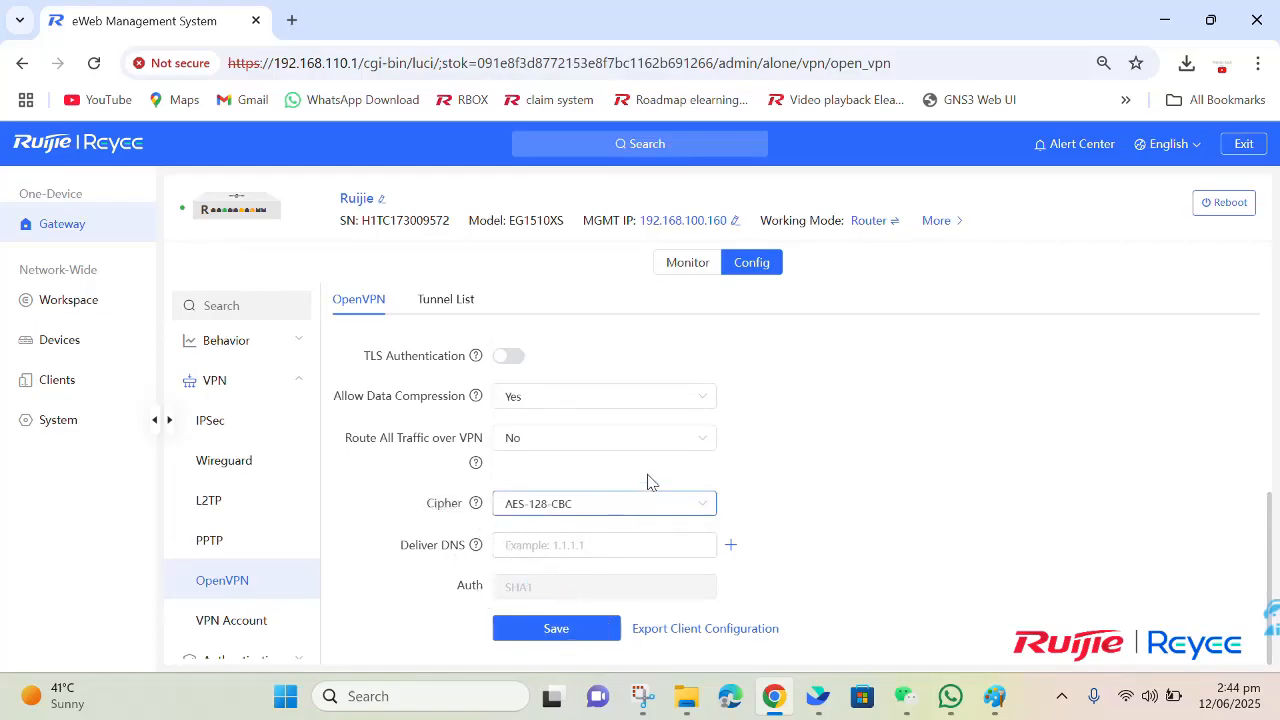
Step: Save the OpenVPN server configuration and accept the notice about exporting the client configuration again
{"action": "scroll", "coordinate": [598, 515], "scroll_direction": "up", "scroll_amount": 4}
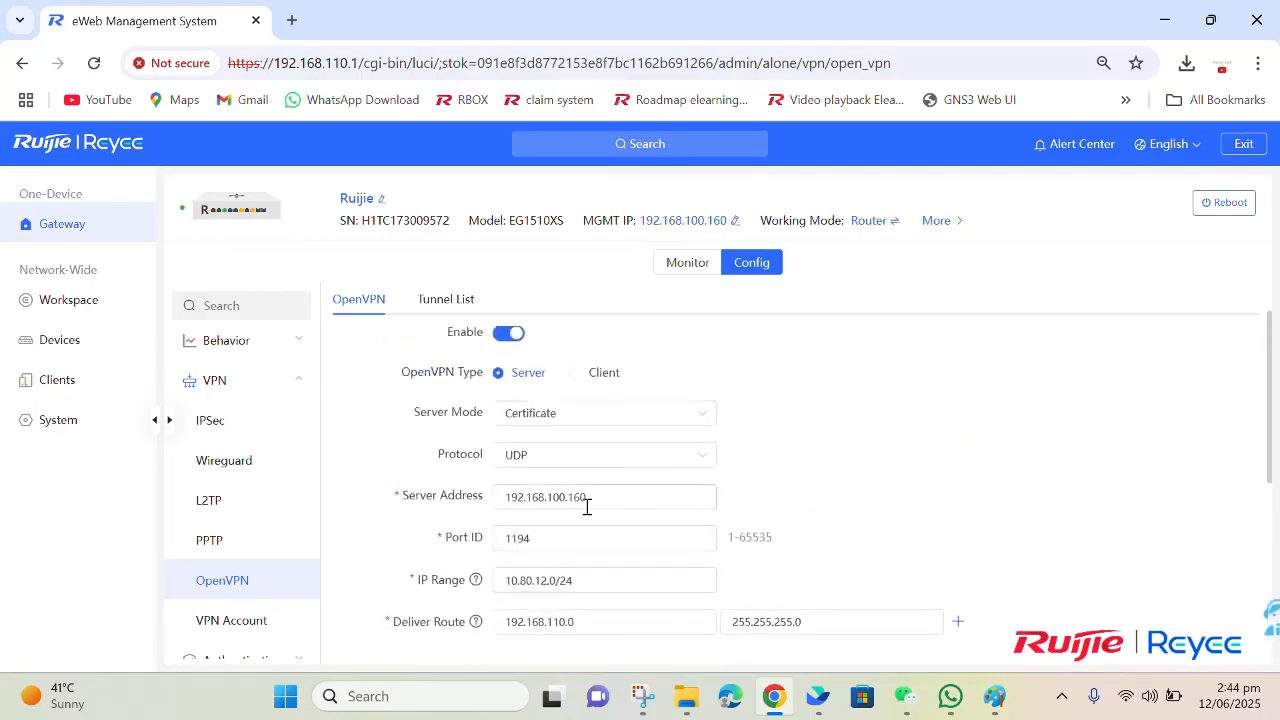
{"action": "scroll", "coordinate": [586, 505], "scroll_direction": "down", "scroll_amount": 5}
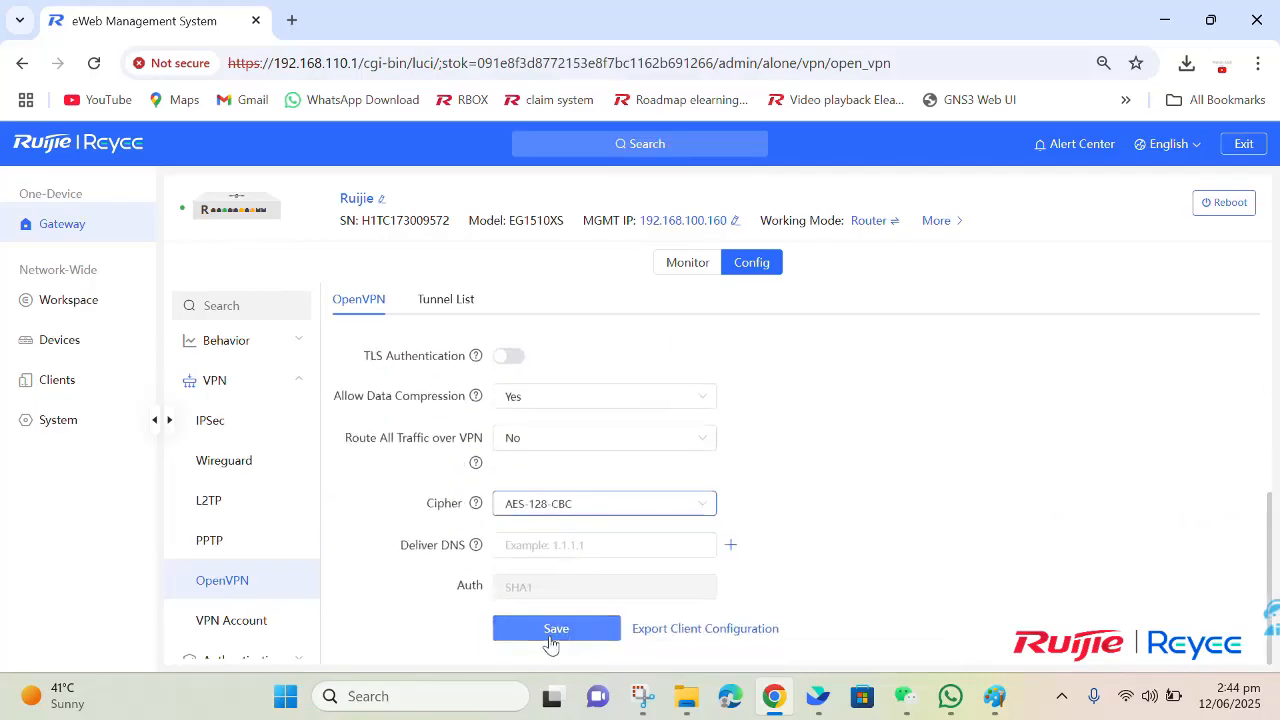
{"action": "left_click", "coordinate": [553, 638]}
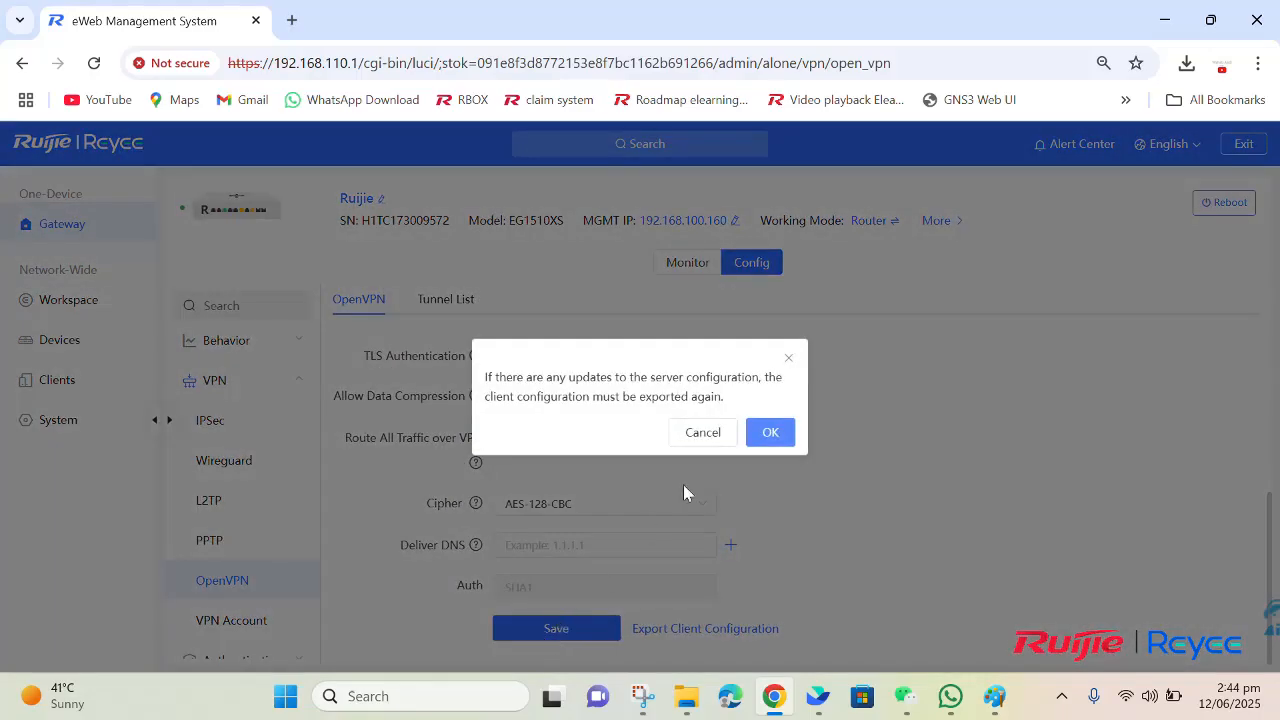
{"action": "left_click", "coordinate": [758, 438]}
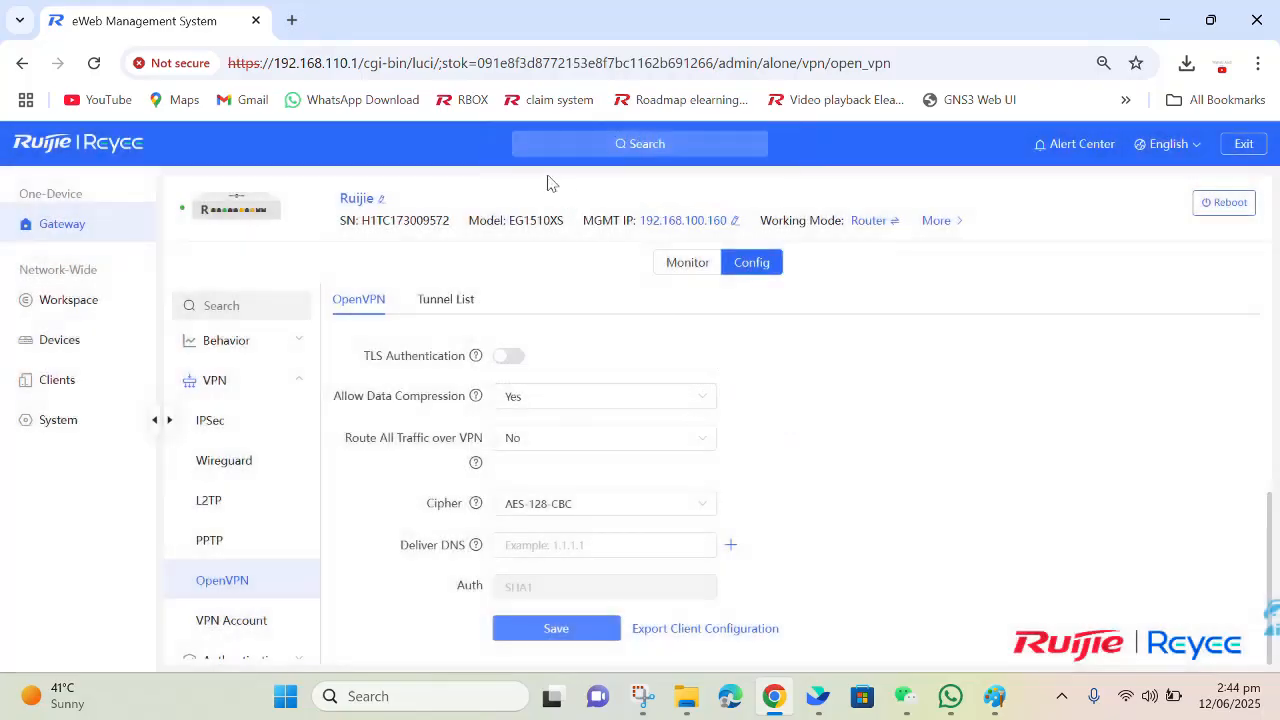
Step: Export the OpenVPN client configuration and show the downloaded archive in its folder
{"action": "left_click", "coordinate": [707, 633]}
{"action": "left_click", "coordinate": [776, 425]}
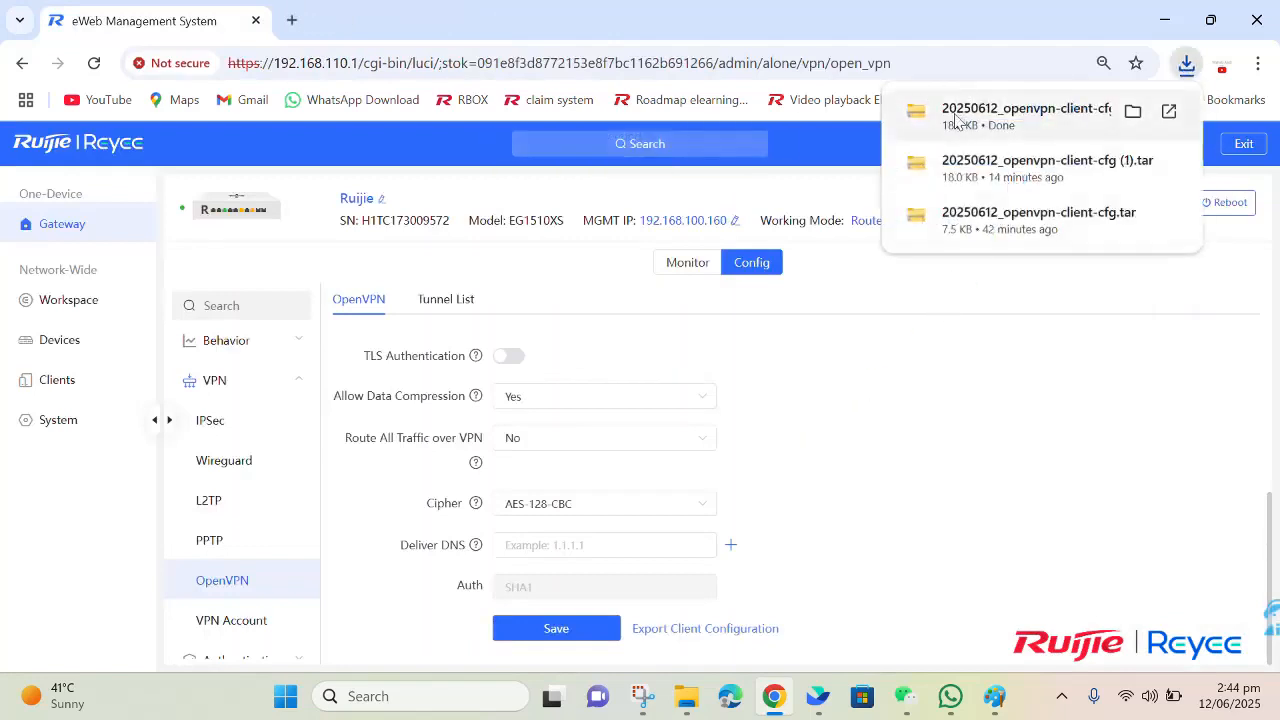
{"action": "left_click", "coordinate": [1134, 111]}
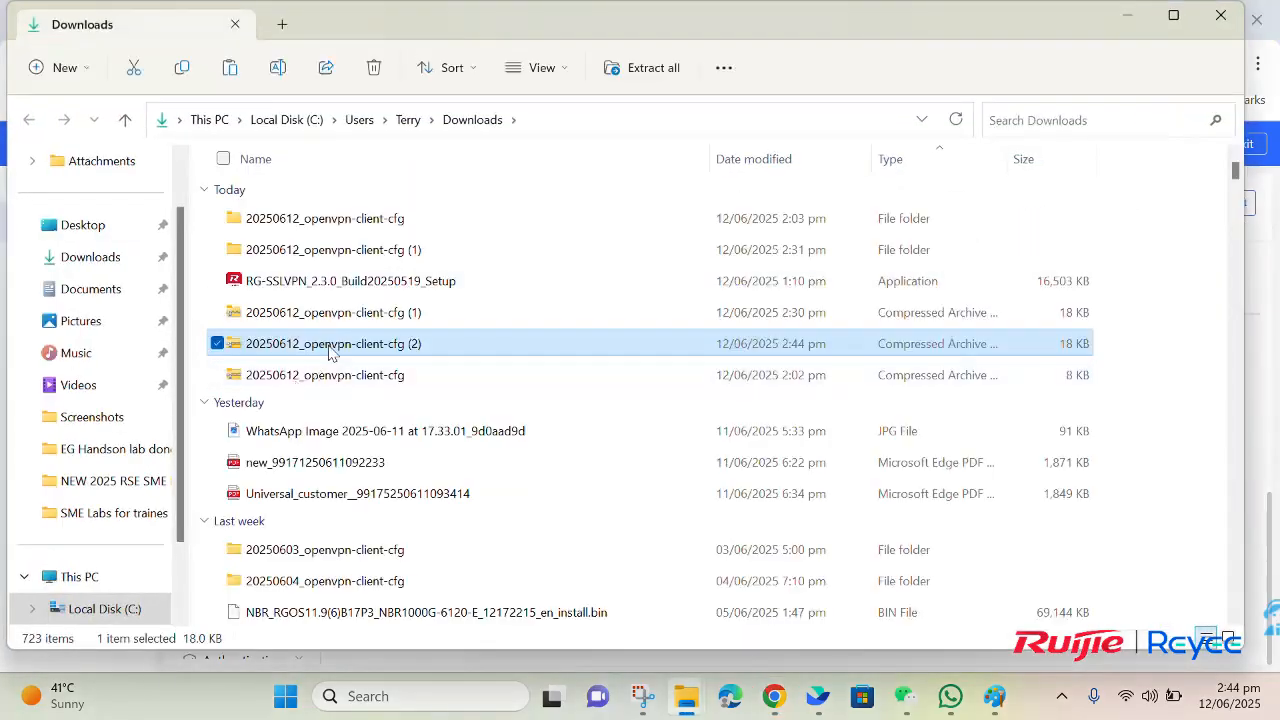
Step: Extract the 20250612_openvpn-client-cfg (2) archive and open its etc/openvpn folder to find the client config file
{"action": "right_click", "coordinate": [330, 352]}
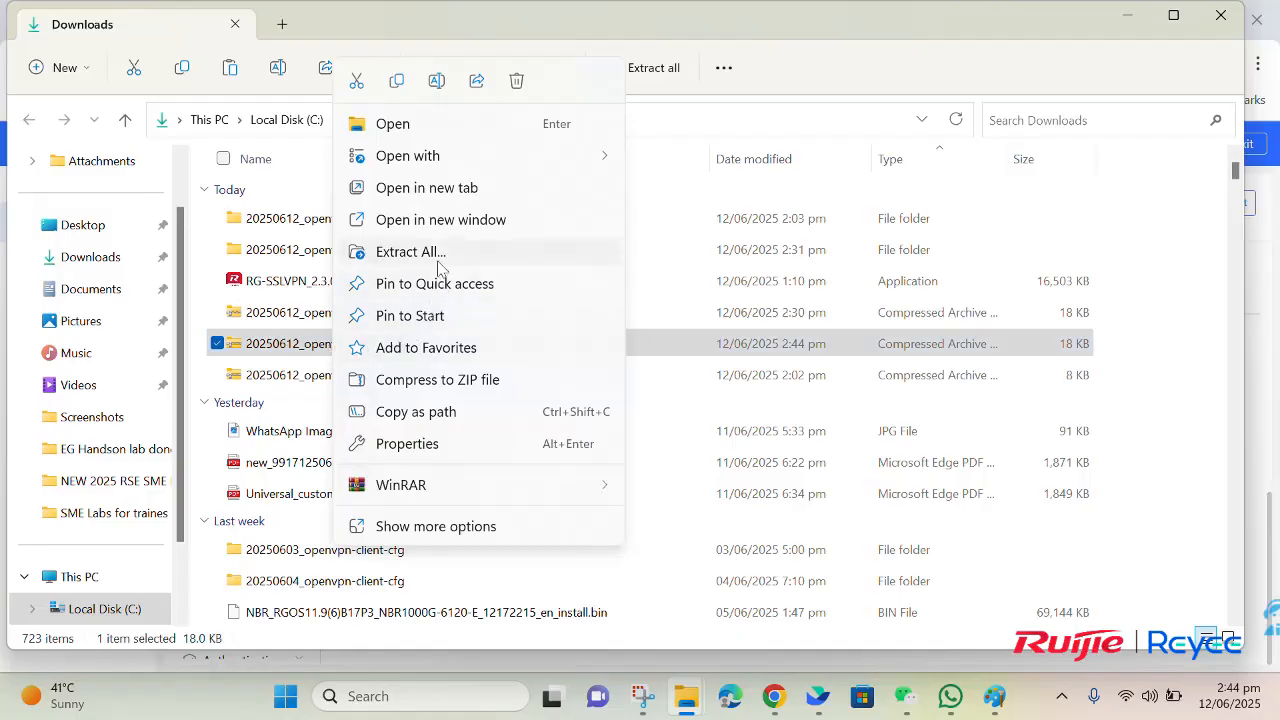
{"action": "left_click", "coordinate": [440, 254]}
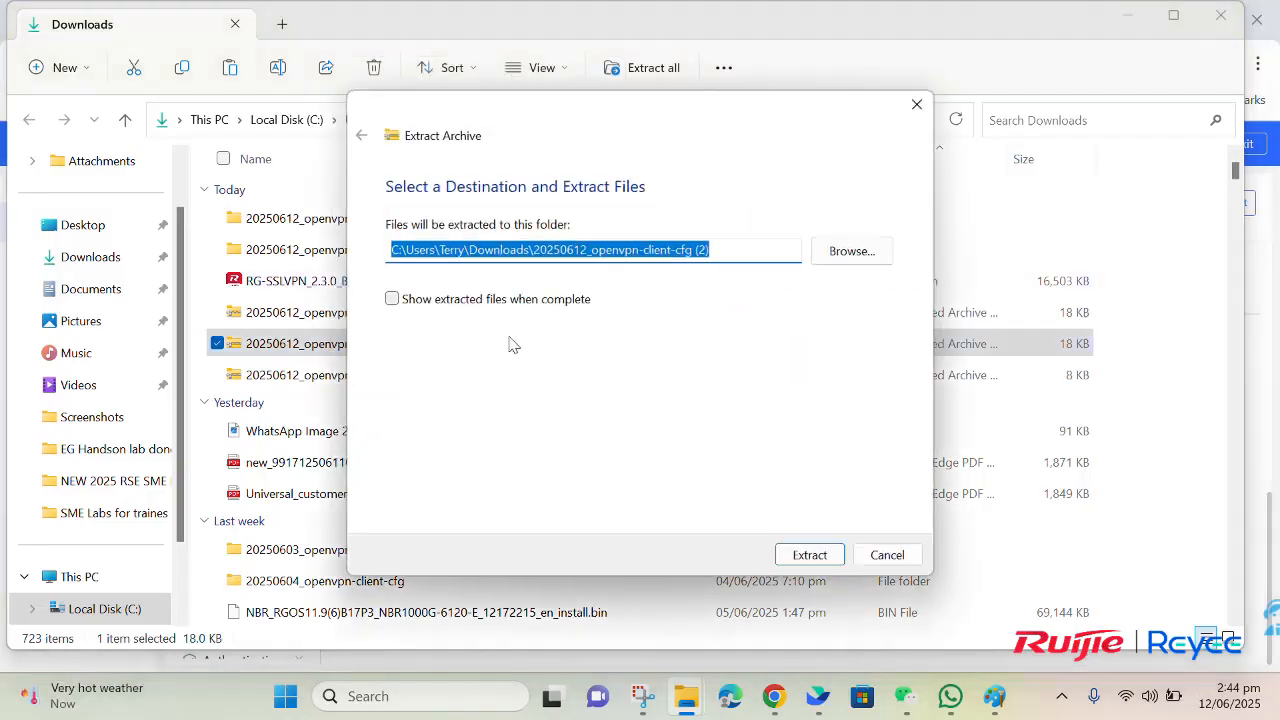
{"action": "left_click", "coordinate": [829, 558]}
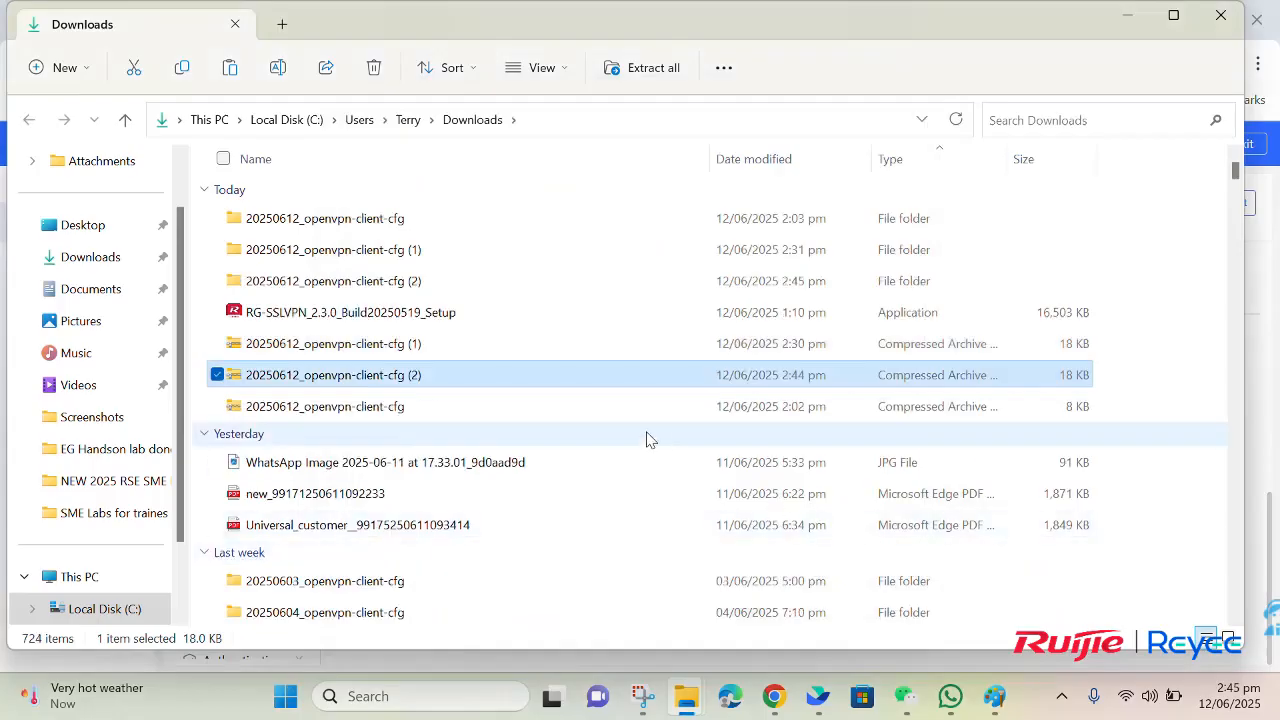
{"action": "double_click", "coordinate": [409, 283]}
{"action": "double_click", "coordinate": [420, 220]}
{"action": "double_click", "coordinate": [418, 221]}
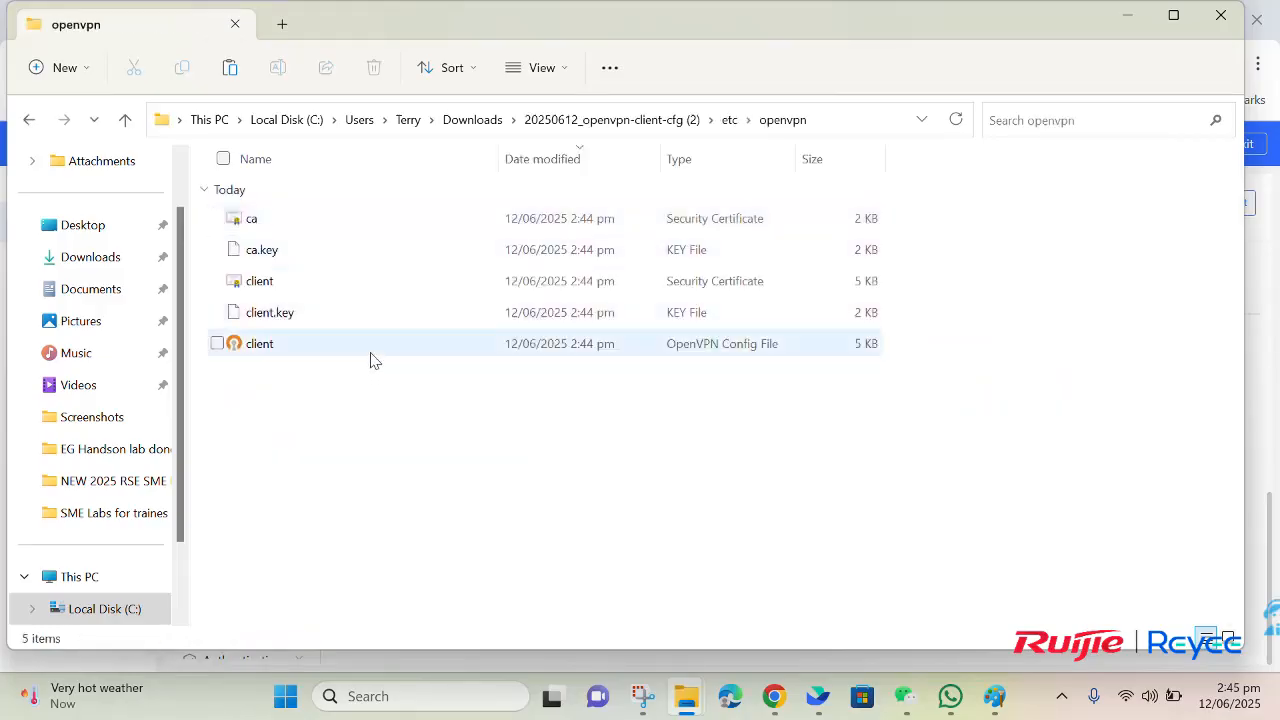
{"action": "left_click", "coordinate": [370, 360]}
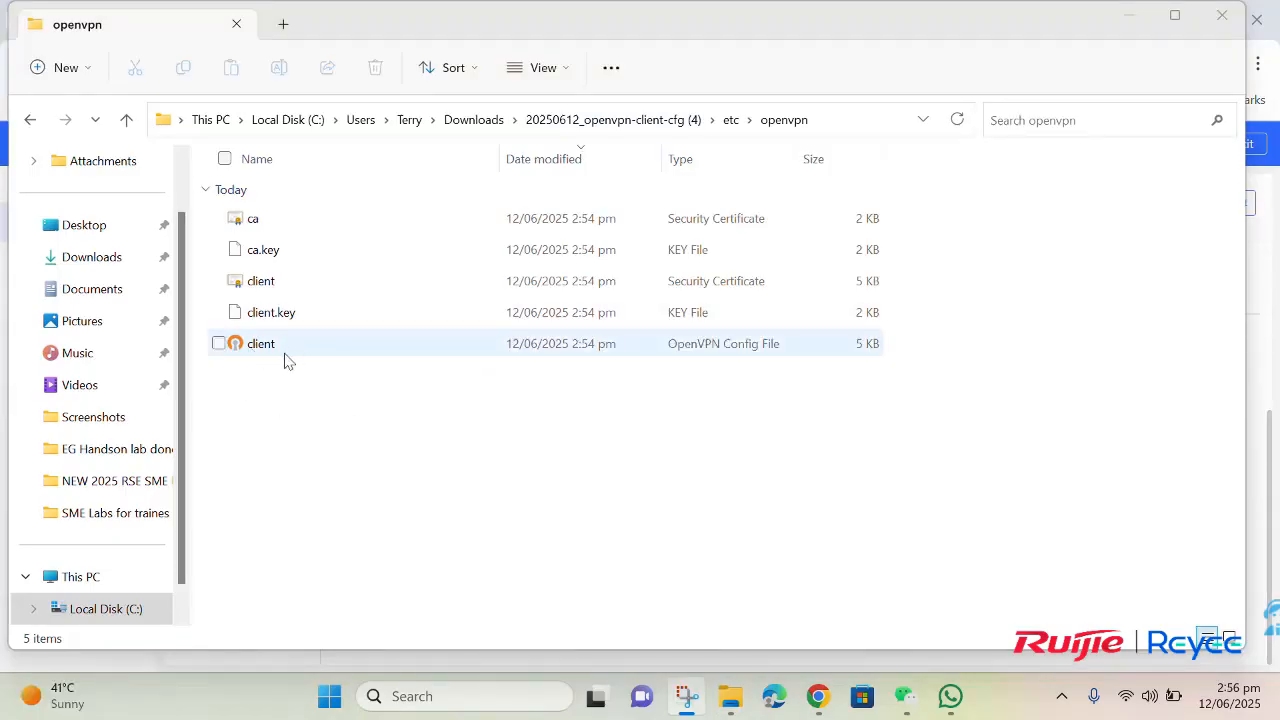
Step: Find the OpenVPN GUI app on the computer and launch it
{"action": "left_click", "coordinate": [428, 696]}
{"action": "type", "text": "ope"}
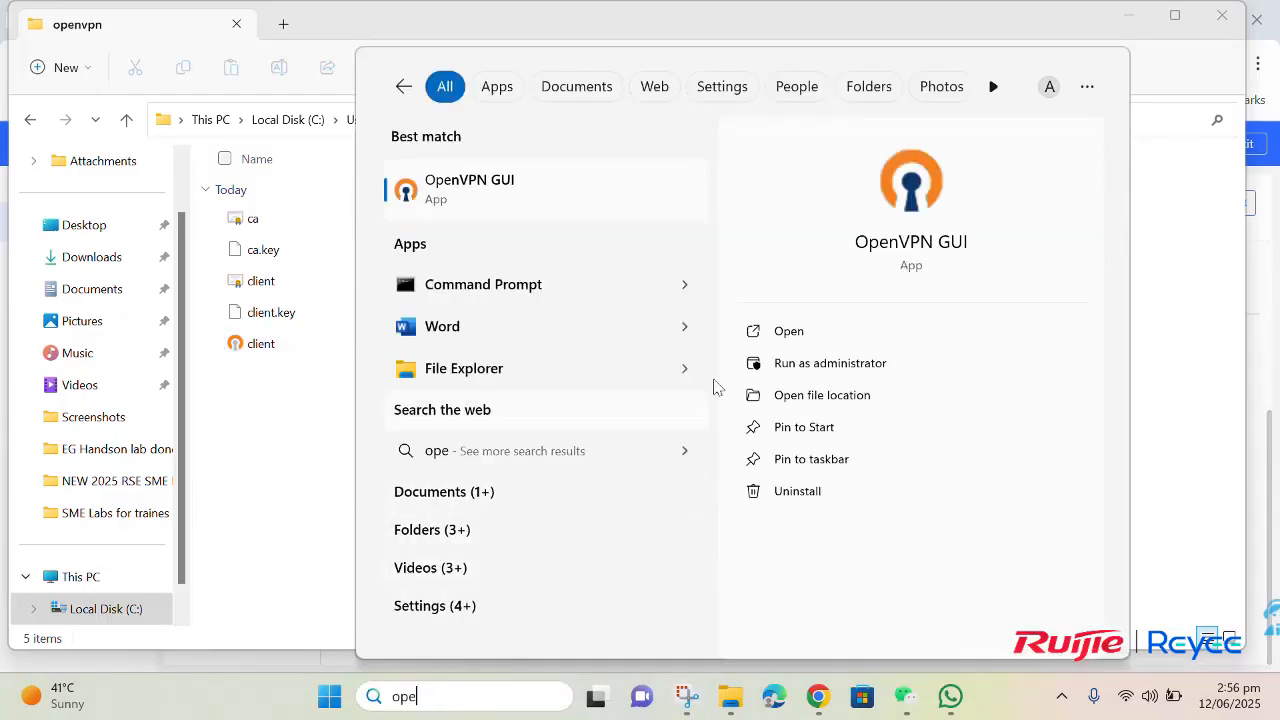
{"action": "left_click", "coordinate": [783, 331]}
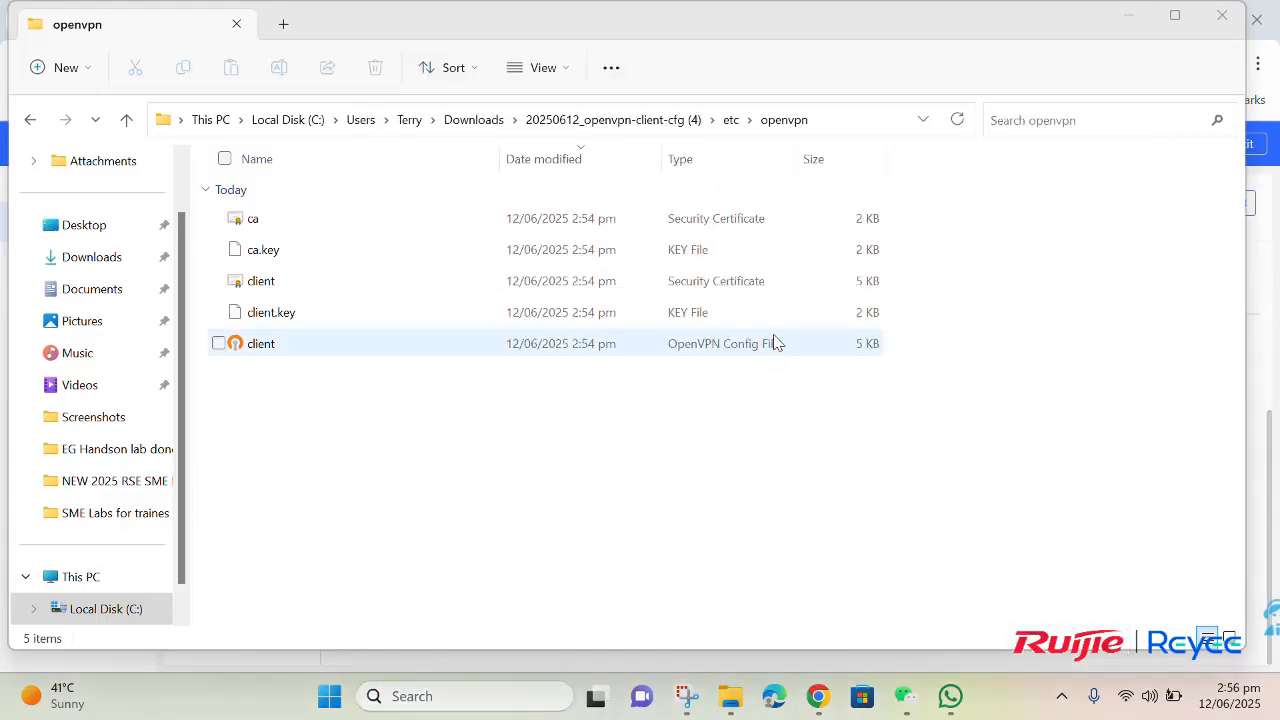
Step: Import the client .ovpn file from the newest extracted folder in Downloads into OpenVPN GUI, replacing the existing config
{"action": "left_click", "coordinate": [1062, 696]}
{"action": "right_click", "coordinate": [1022, 597]}
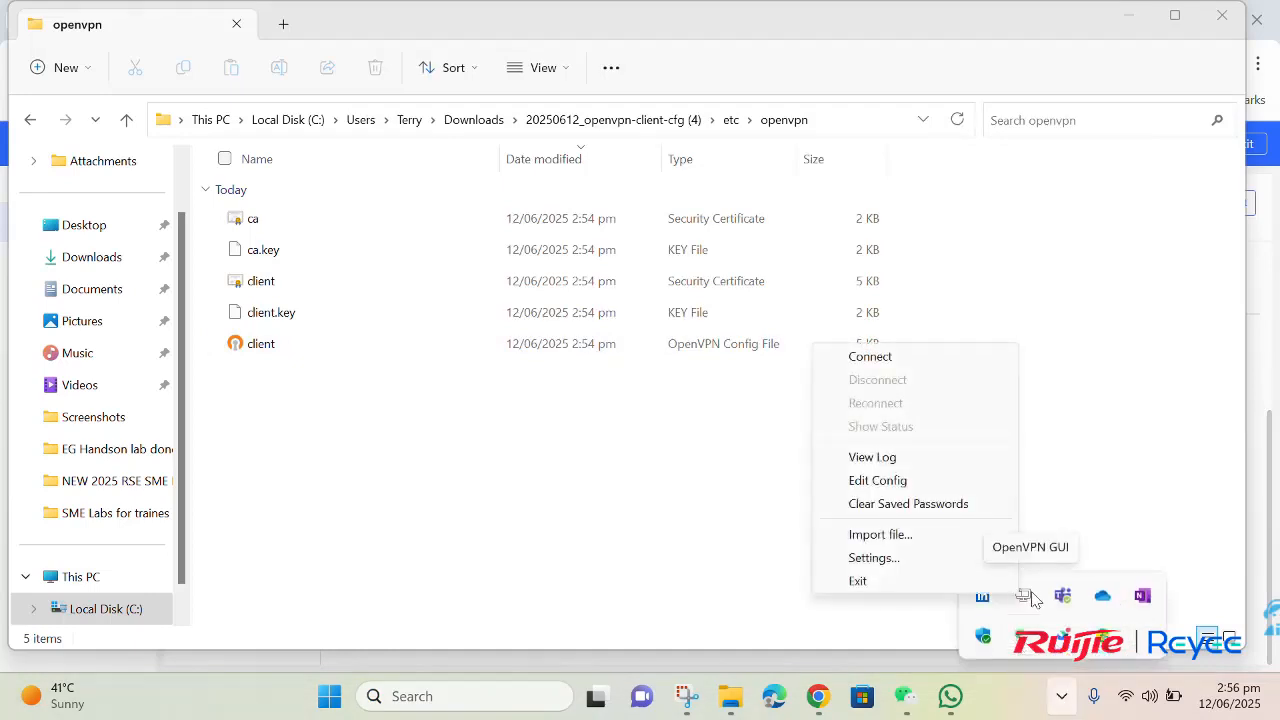
{"action": "left_click", "coordinate": [963, 540]}
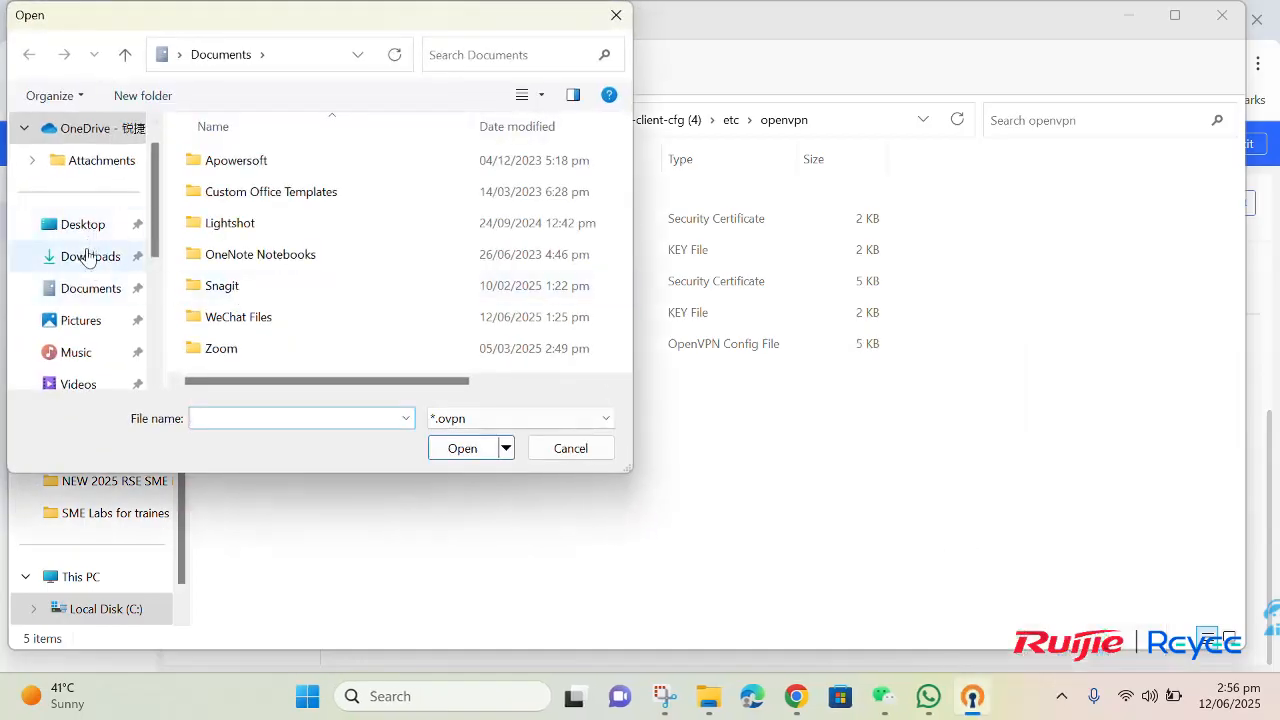
{"action": "left_click", "coordinate": [88, 256]}
{"action": "double_click", "coordinate": [220, 208]}
{"action": "double_click", "coordinate": [220, 204]}
{"action": "double_click", "coordinate": [220, 204]}
{"action": "left_click", "coordinate": [222, 197]}
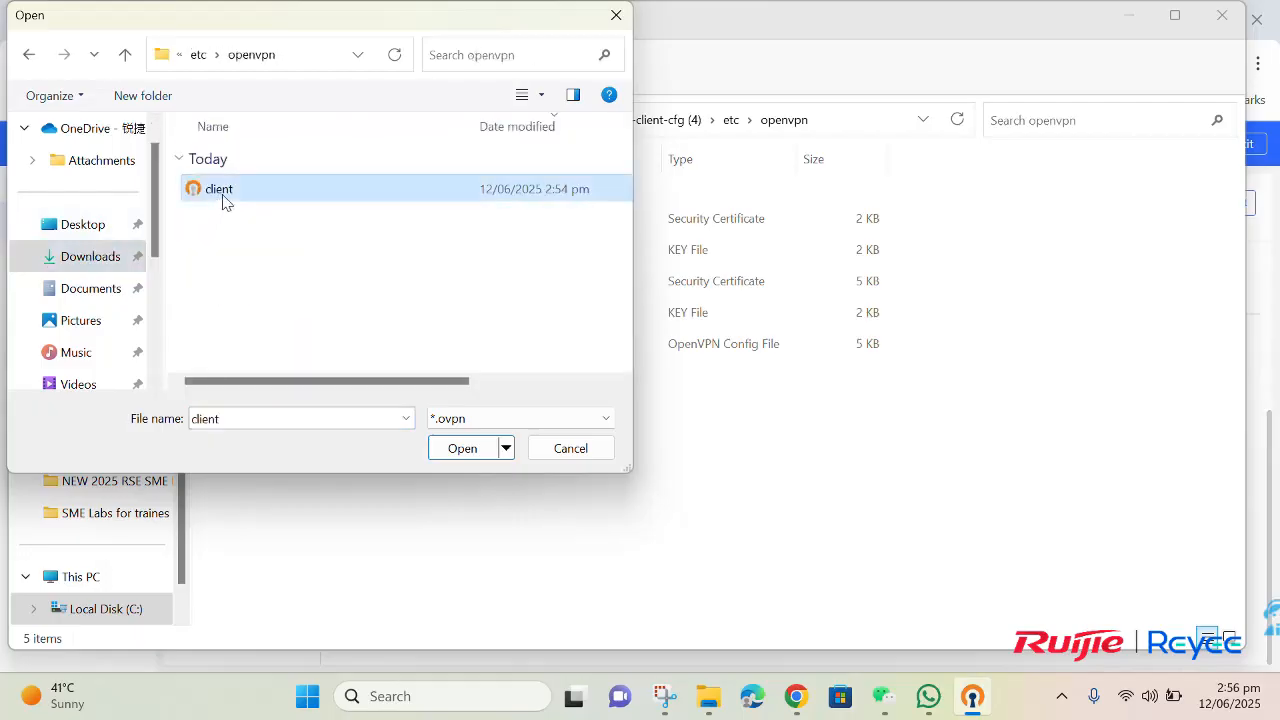
{"action": "left_click", "coordinate": [462, 448]}
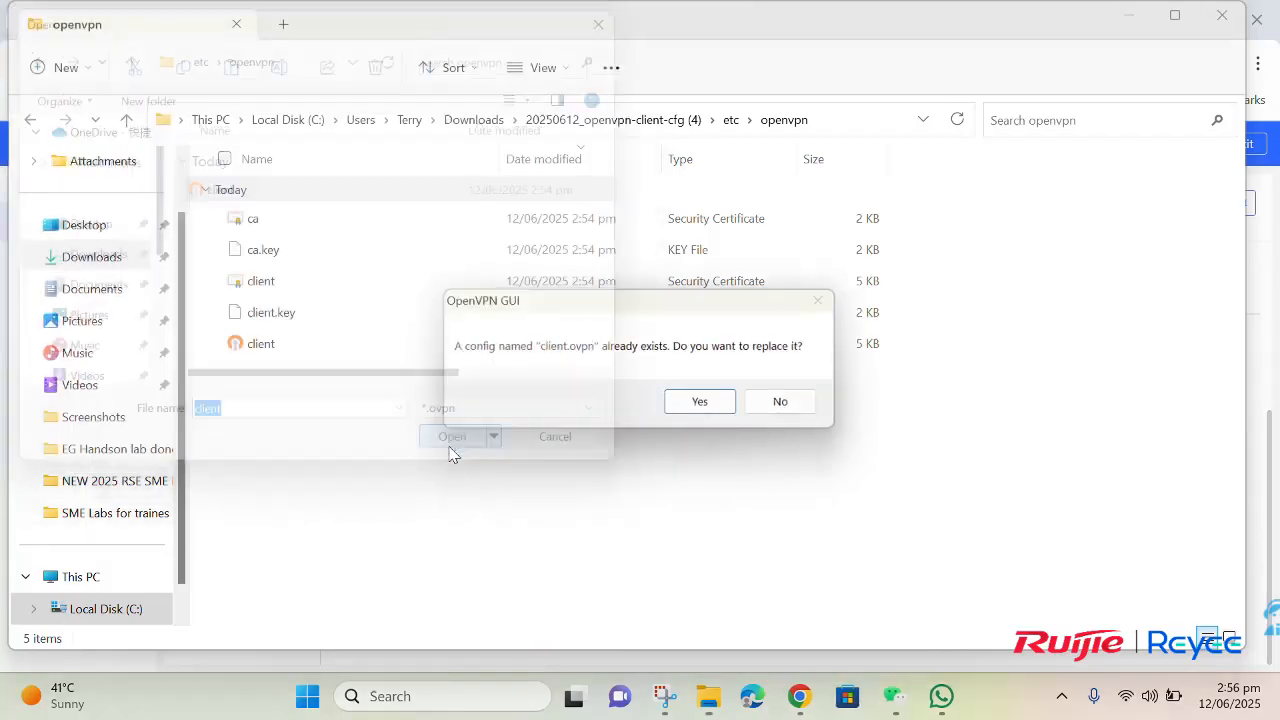
{"action": "left_click", "coordinate": [717, 401]}
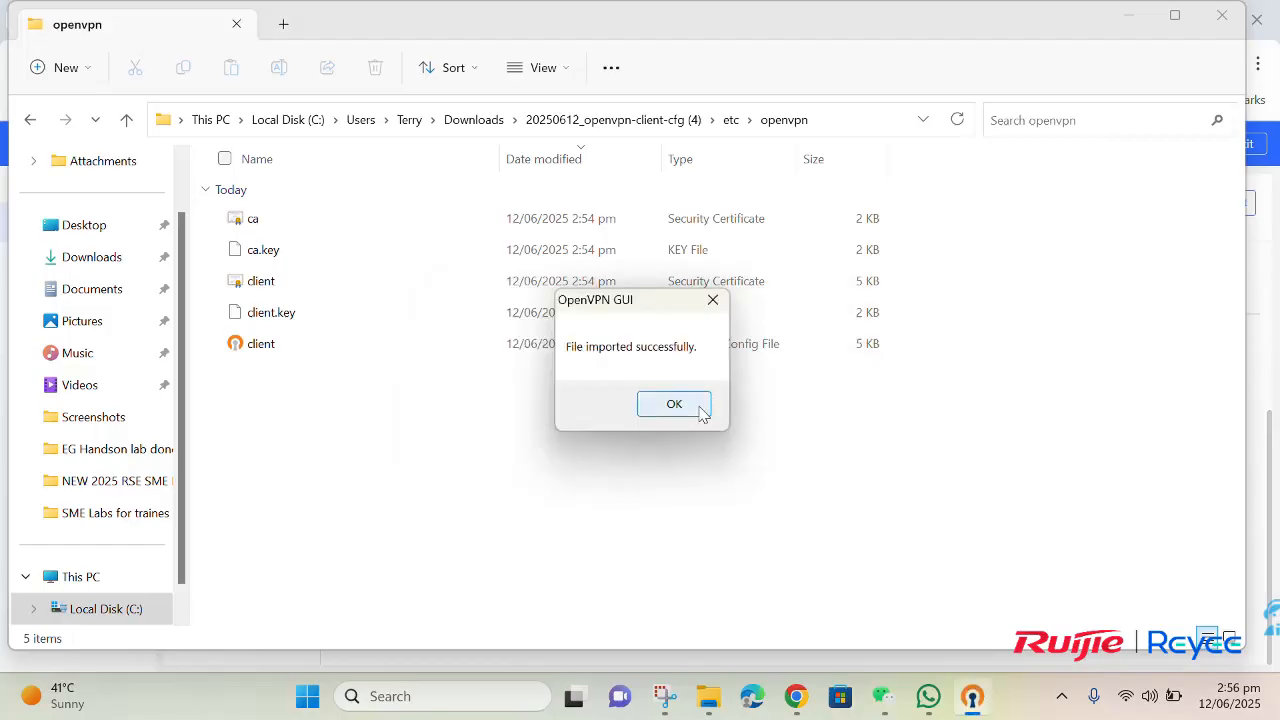
{"action": "left_click", "coordinate": [700, 410]}
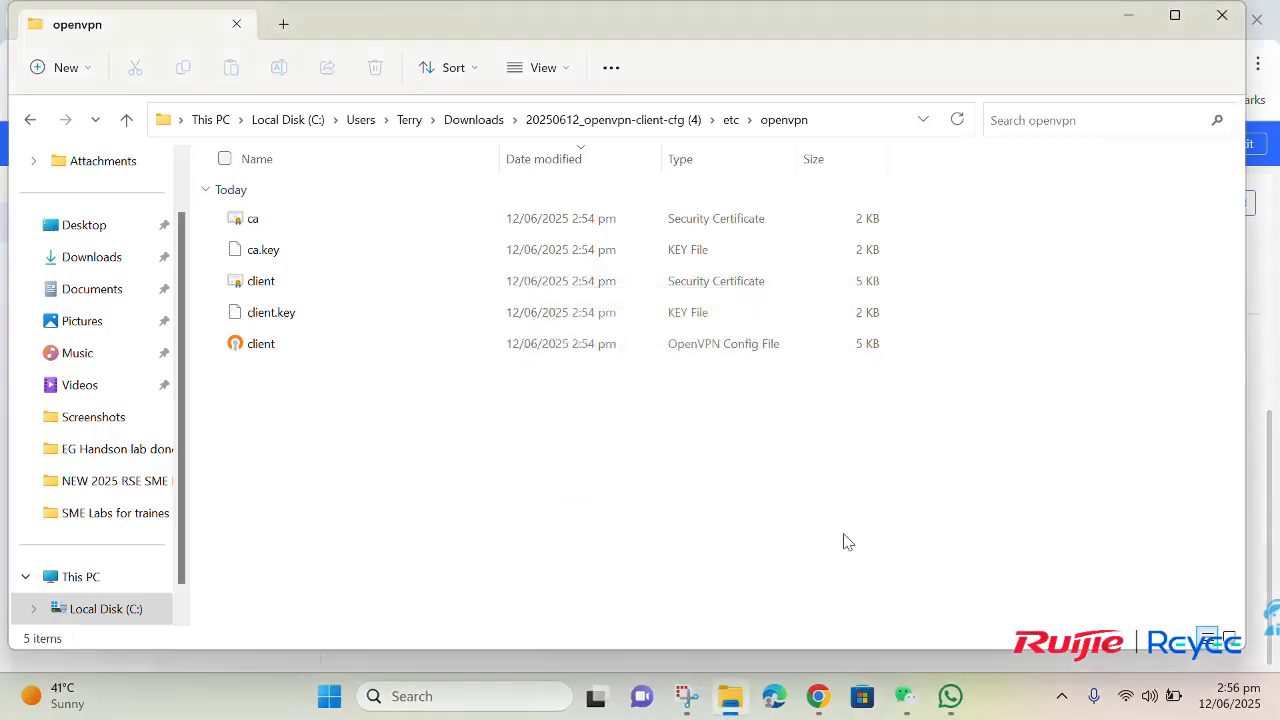
Step: Connect to the VPN with the imported client profile in OpenVPN GUI
{"action": "left_click", "coordinate": [1062, 696]}
{"action": "right_click", "coordinate": [1024, 595]}
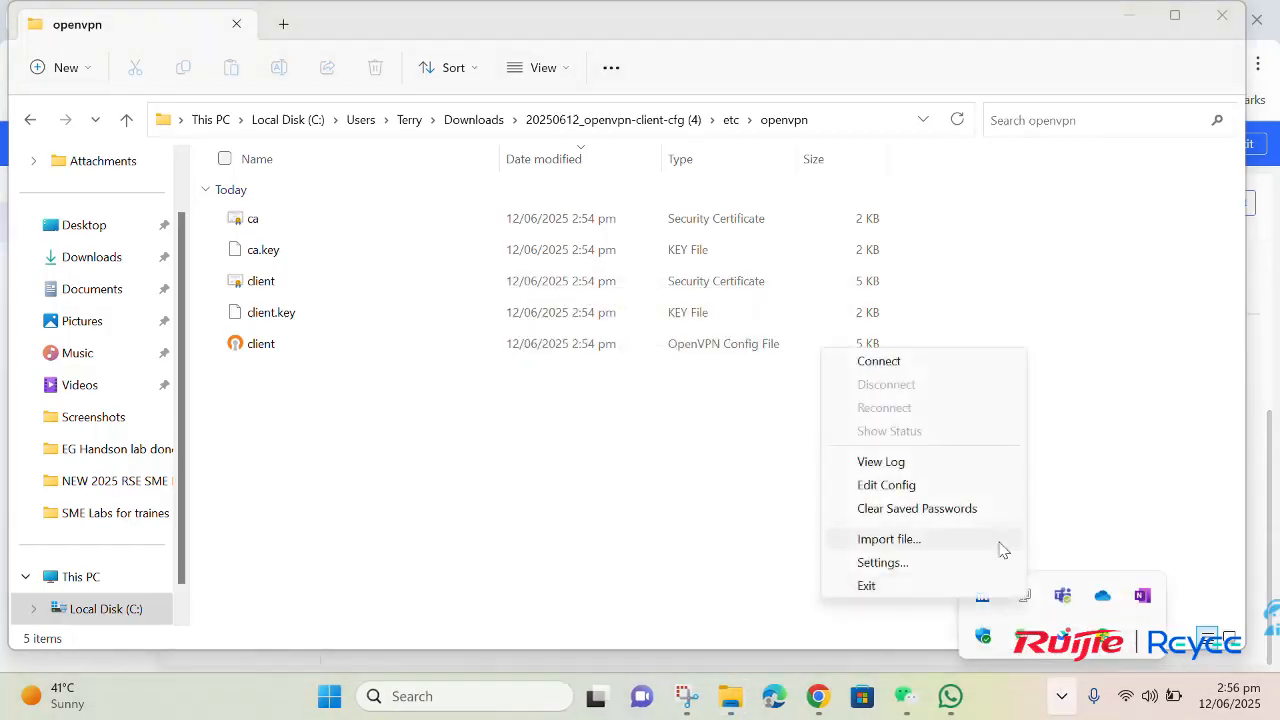
{"action": "left_click", "coordinate": [938, 369]}
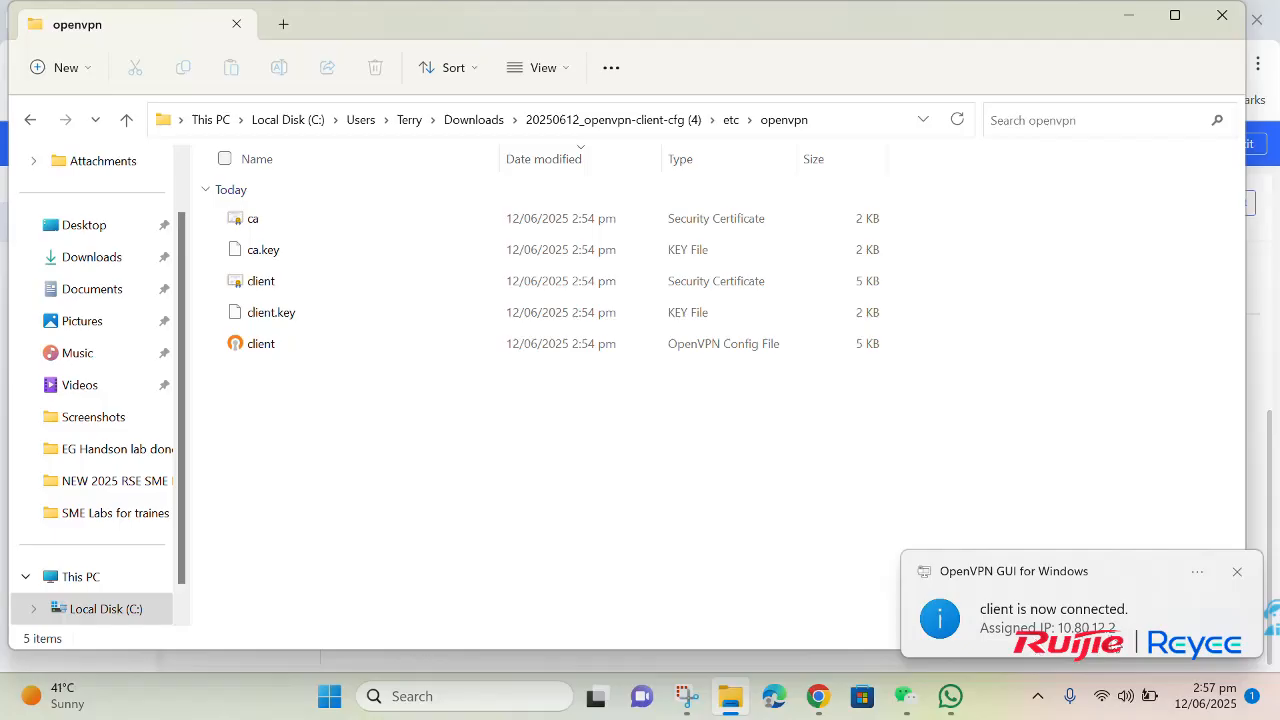
Step: Switch to the gateway's OpenVPN page in Chrome, set Server Mode to Account, and save and confirm the configuration
{"action": "left_click", "coordinate": [819, 696]}
{"action": "scroll", "coordinate": [727, 590], "scroll_direction": "up", "scroll_amount": 3}
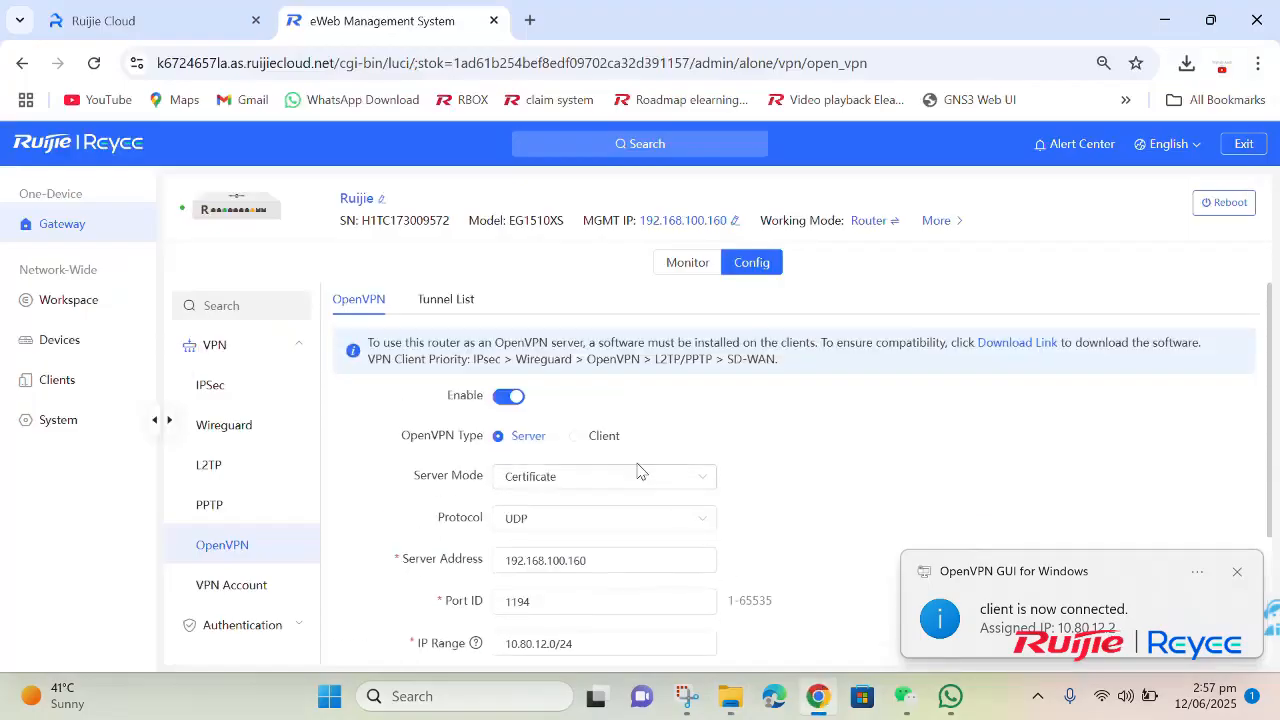
{"action": "left_click", "coordinate": [543, 488]}
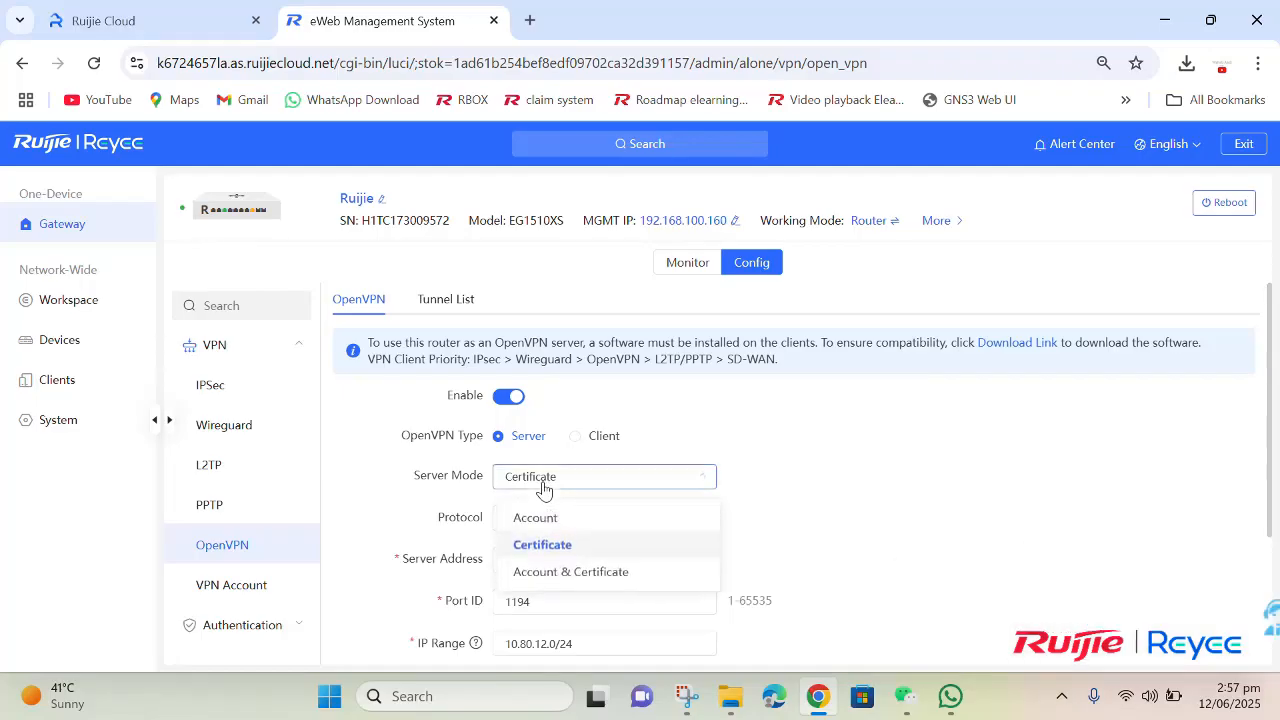
{"action": "left_click", "coordinate": [583, 520]}
{"action": "scroll", "coordinate": [587, 530], "scroll_direction": "down", "scroll_amount": 3}
{"action": "left_click", "coordinate": [600, 628]}
{"action": "left_click", "coordinate": [771, 432]}
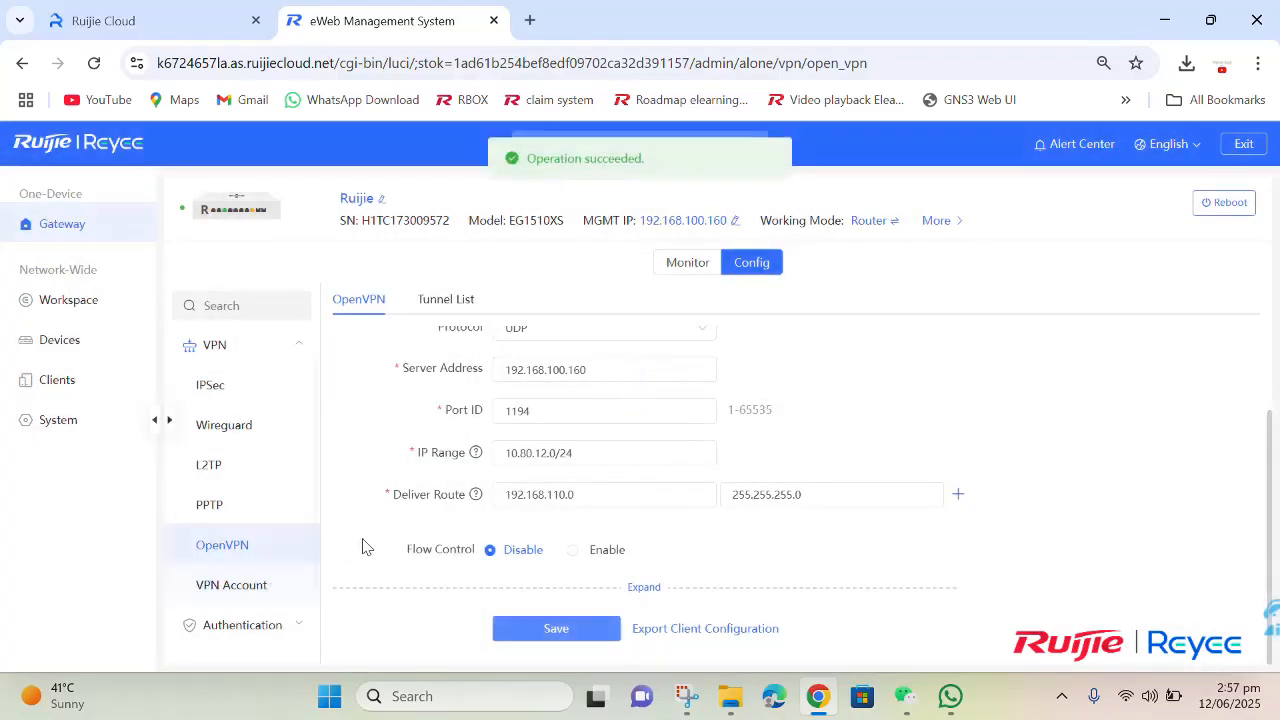
Step: Open the existing VPN account for editing, check its password and network mode, and accept the settings
{"action": "scroll", "coordinate": [386, 537], "scroll_direction": "up", "scroll_amount": 3}
{"action": "scroll", "coordinate": [350, 570], "scroll_direction": "down", "scroll_amount": 1}
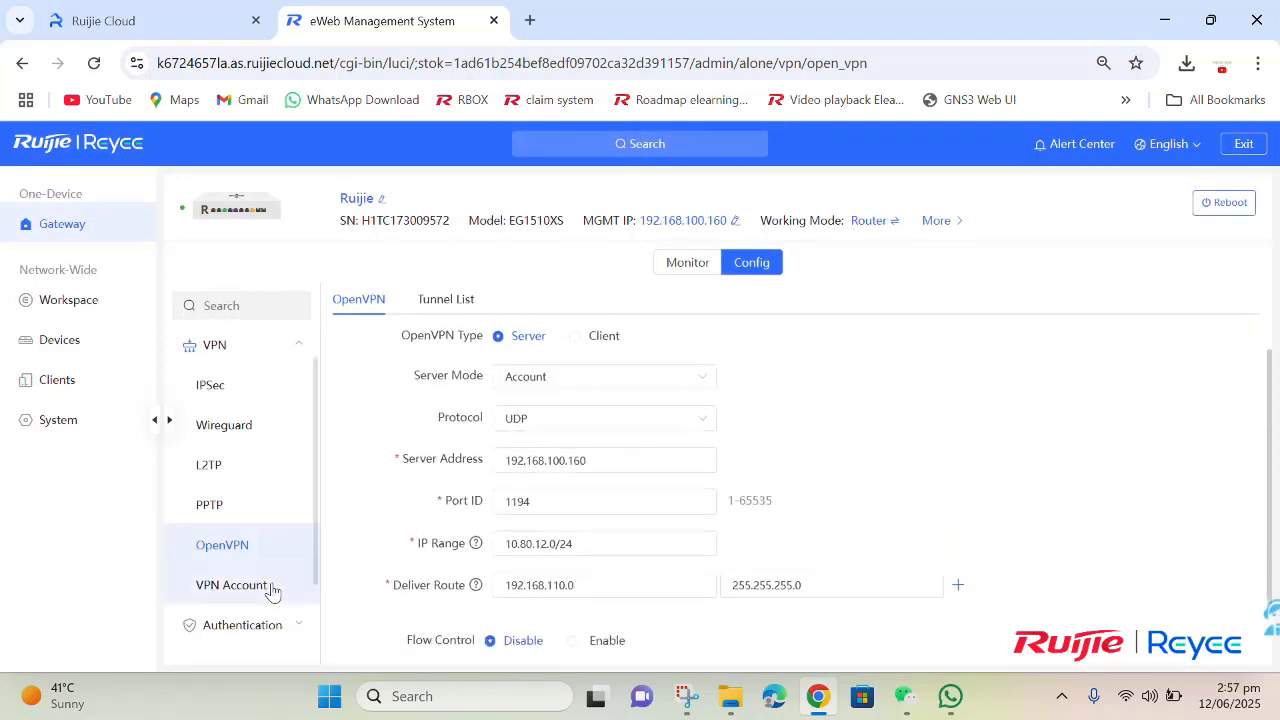
{"action": "left_click", "coordinate": [312, 588]}
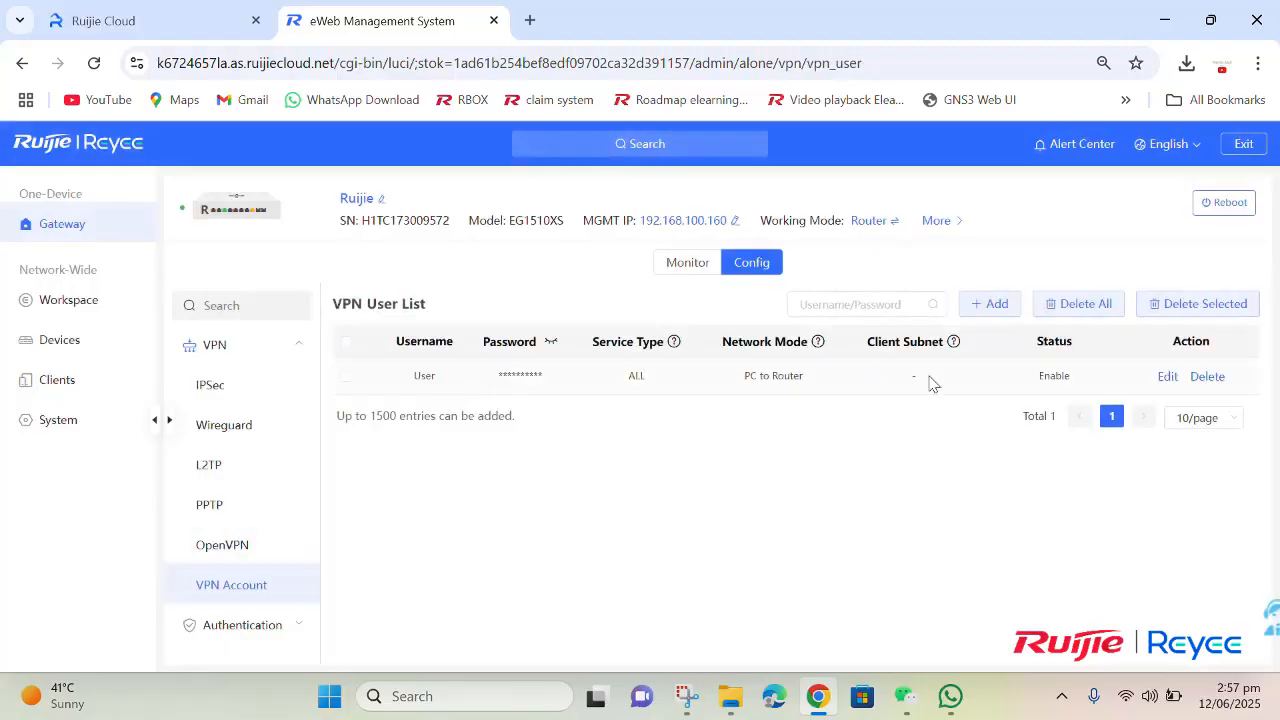
{"action": "left_click", "coordinate": [1168, 378]}
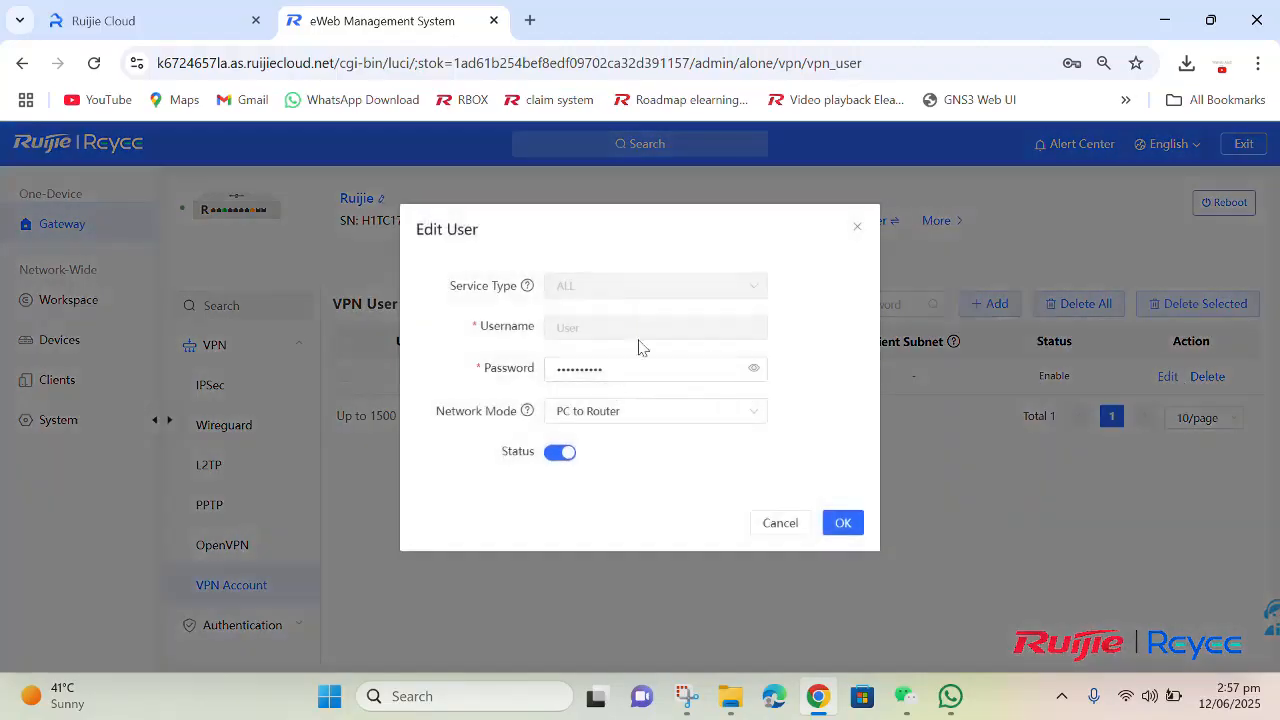
{"action": "left_click", "coordinate": [754, 368]}
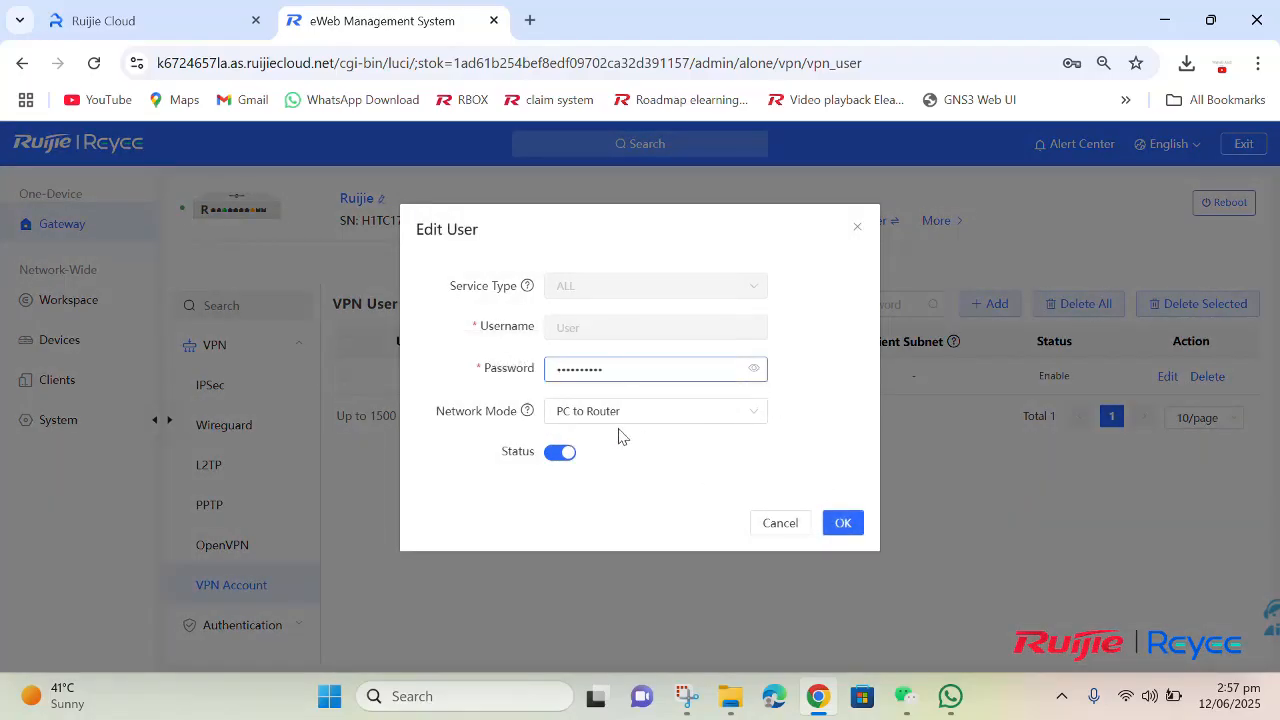
{"action": "left_click", "coordinate": [836, 523]}
Step: Return to the OpenVPN settings, export the client configuration for account mode, and show the downloaded archive in its folder
{"action": "left_click", "coordinate": [266, 538]}
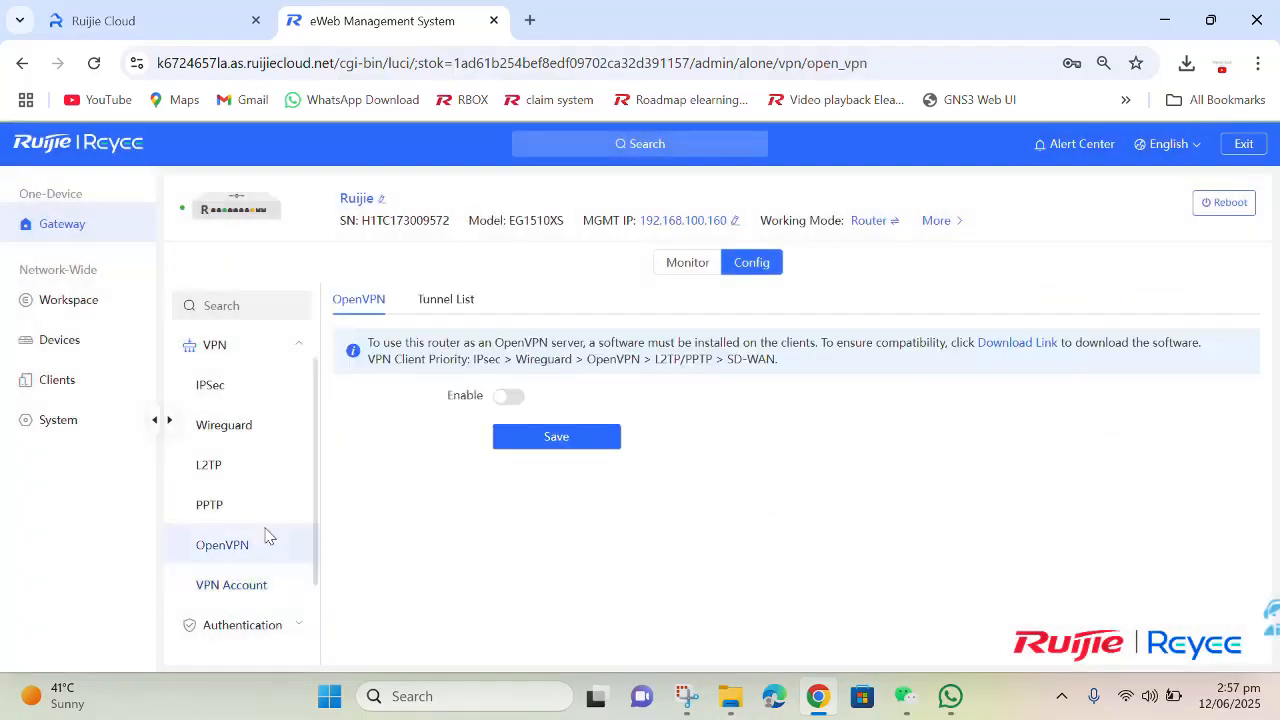
{"action": "scroll", "coordinate": [553, 545], "scroll_direction": "down", "scroll_amount": 2}
{"action": "scroll", "coordinate": [553, 548], "scroll_direction": "down", "scroll_amount": 1}
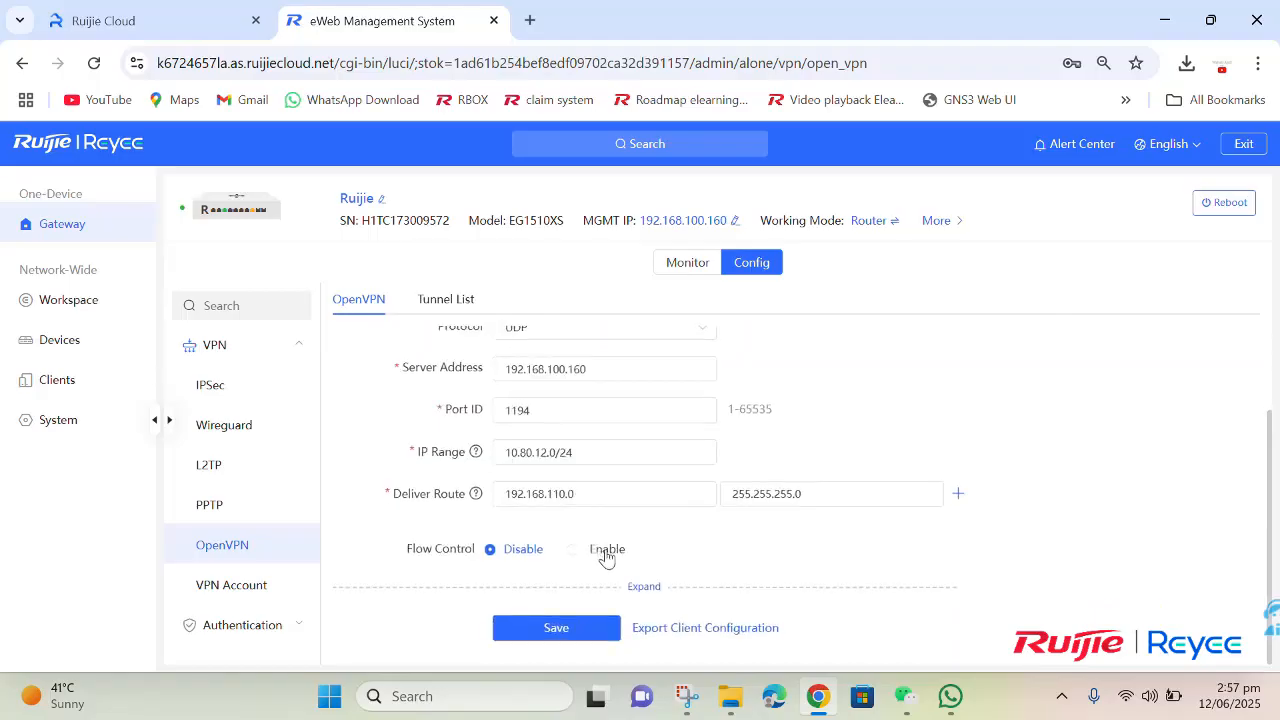
{"action": "left_click", "coordinate": [684, 626]}
{"action": "left_click", "coordinate": [766, 422]}
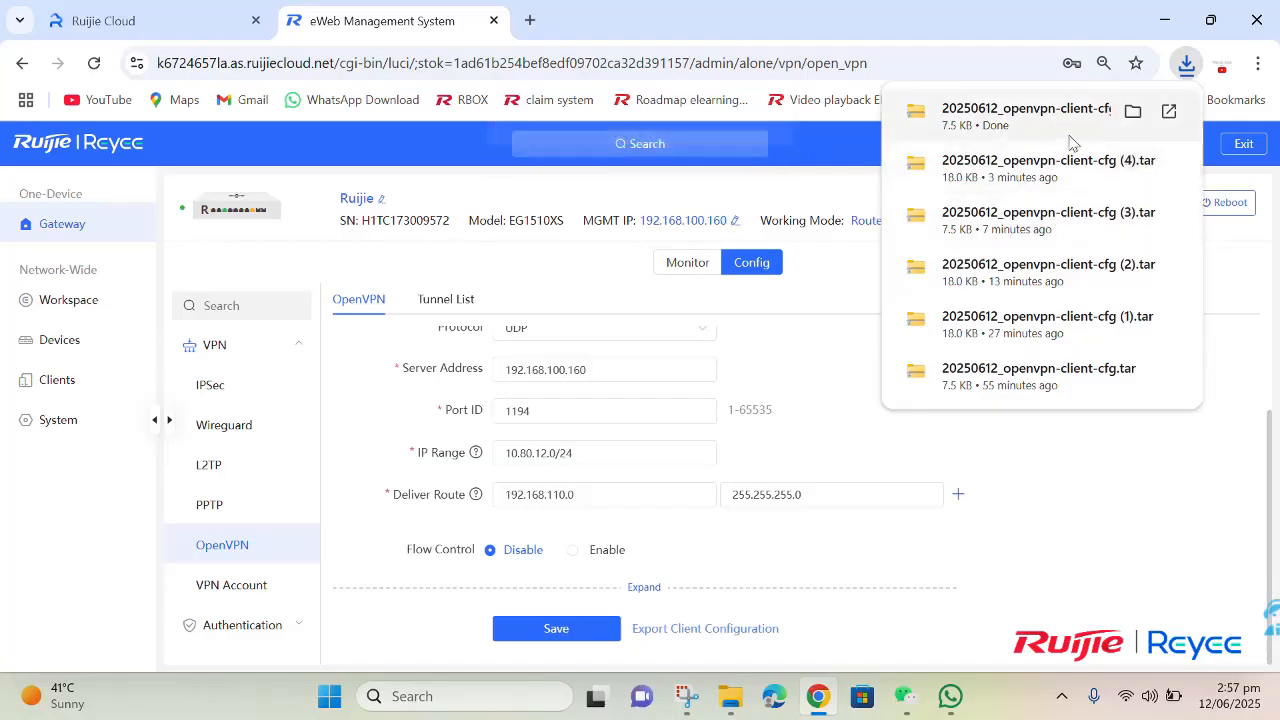
{"action": "left_click", "coordinate": [1133, 113]}
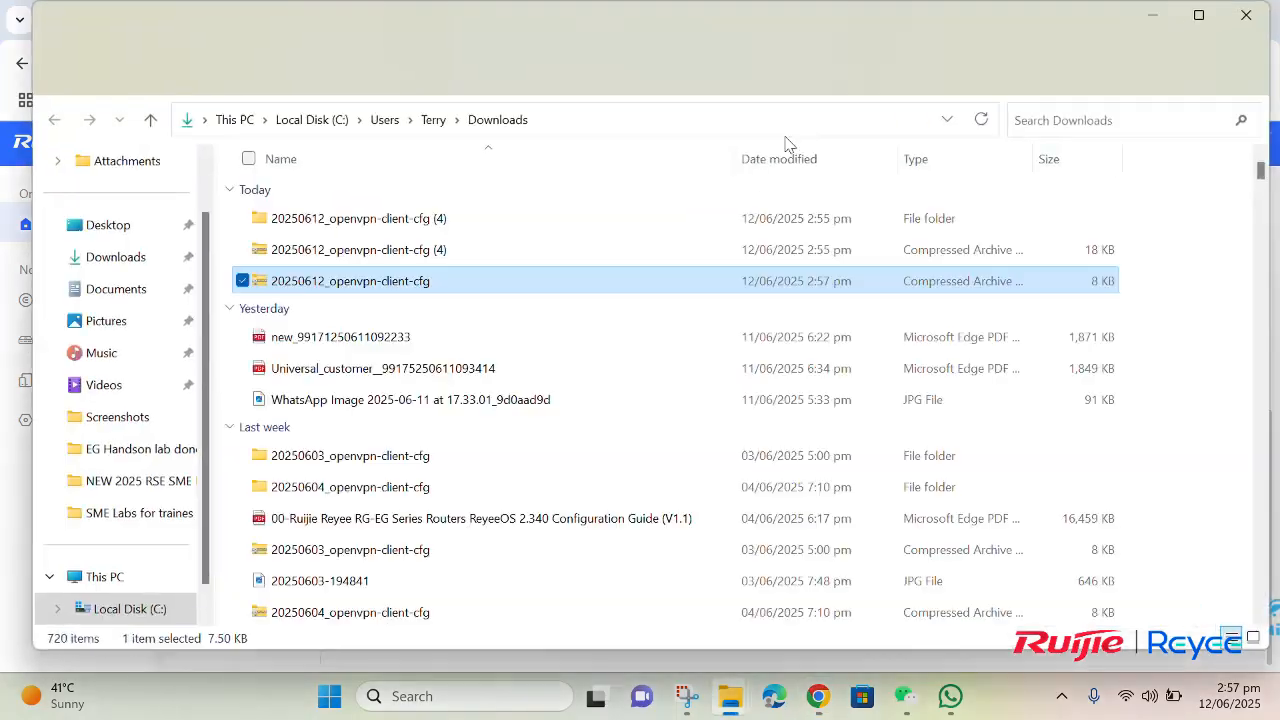
Step: Extract the new 20250612_openvpn-client-cfg archive and select the client config file in its etc/openvpn folder
{"action": "right_click", "coordinate": [347, 294]}
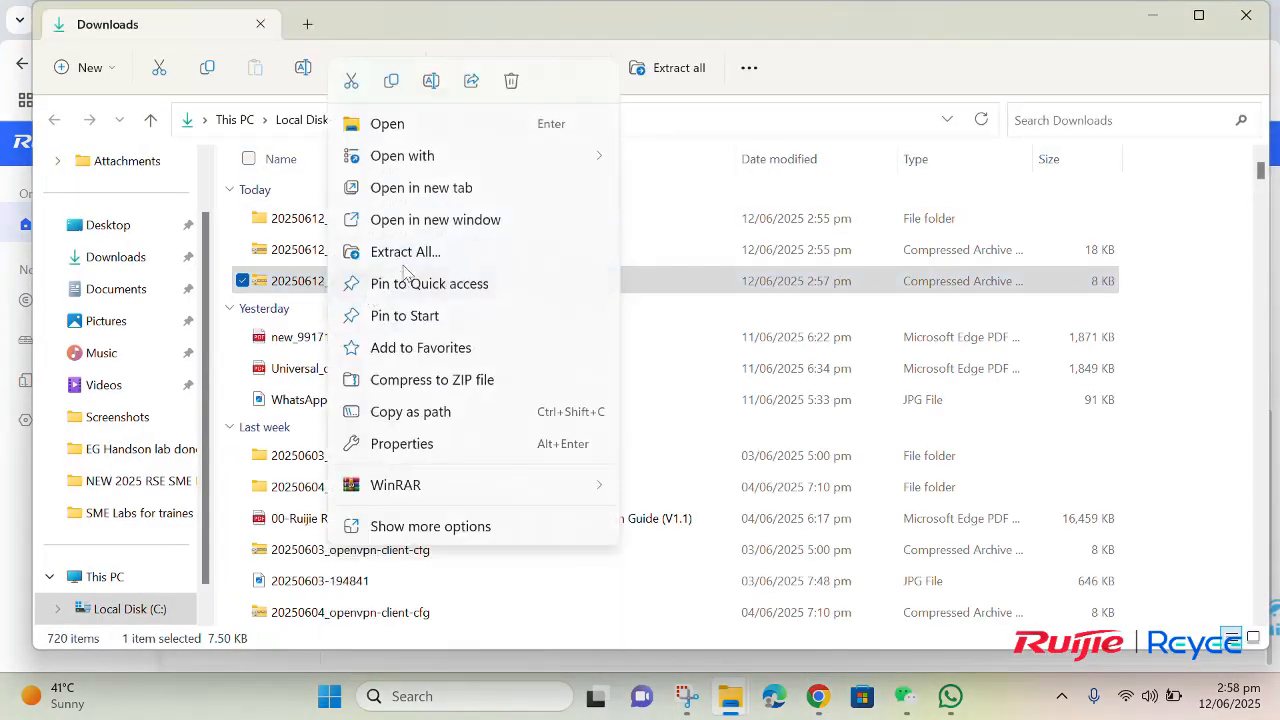
{"action": "left_click", "coordinate": [425, 251]}
{"action": "left_click", "coordinate": [806, 551]}
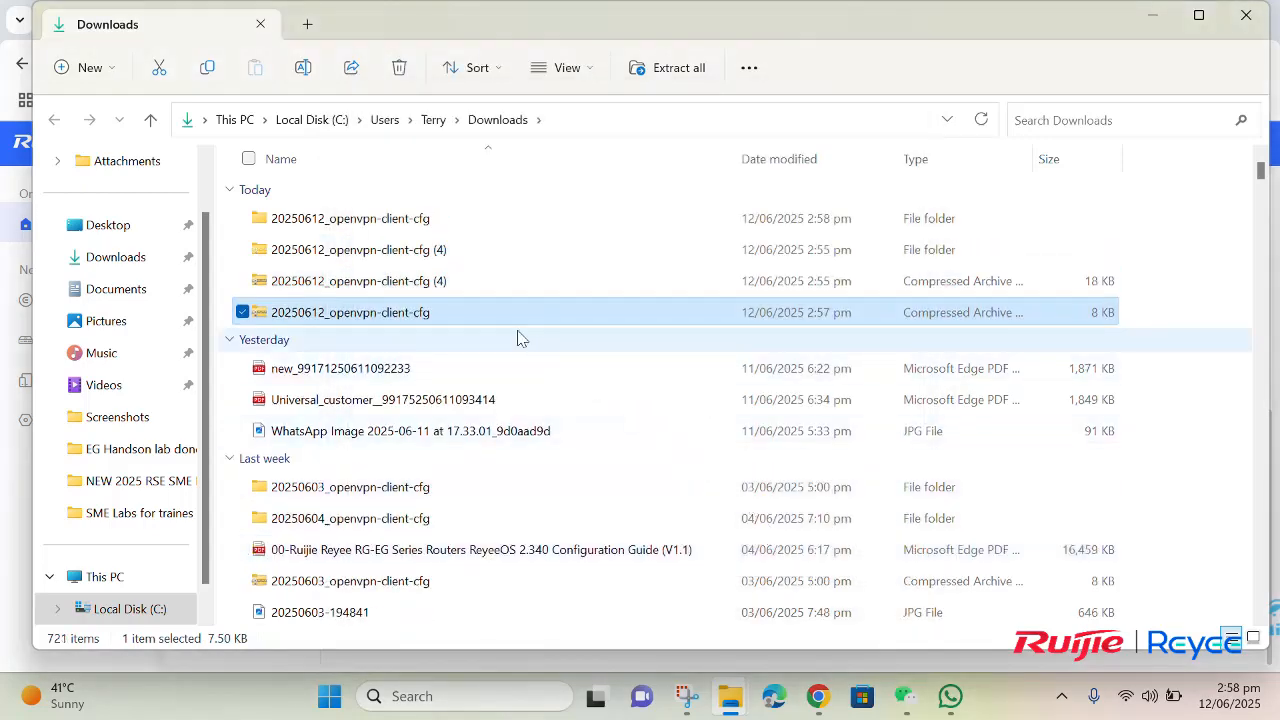
{"action": "double_click", "coordinate": [362, 232]}
{"action": "double_click", "coordinate": [357, 229]}
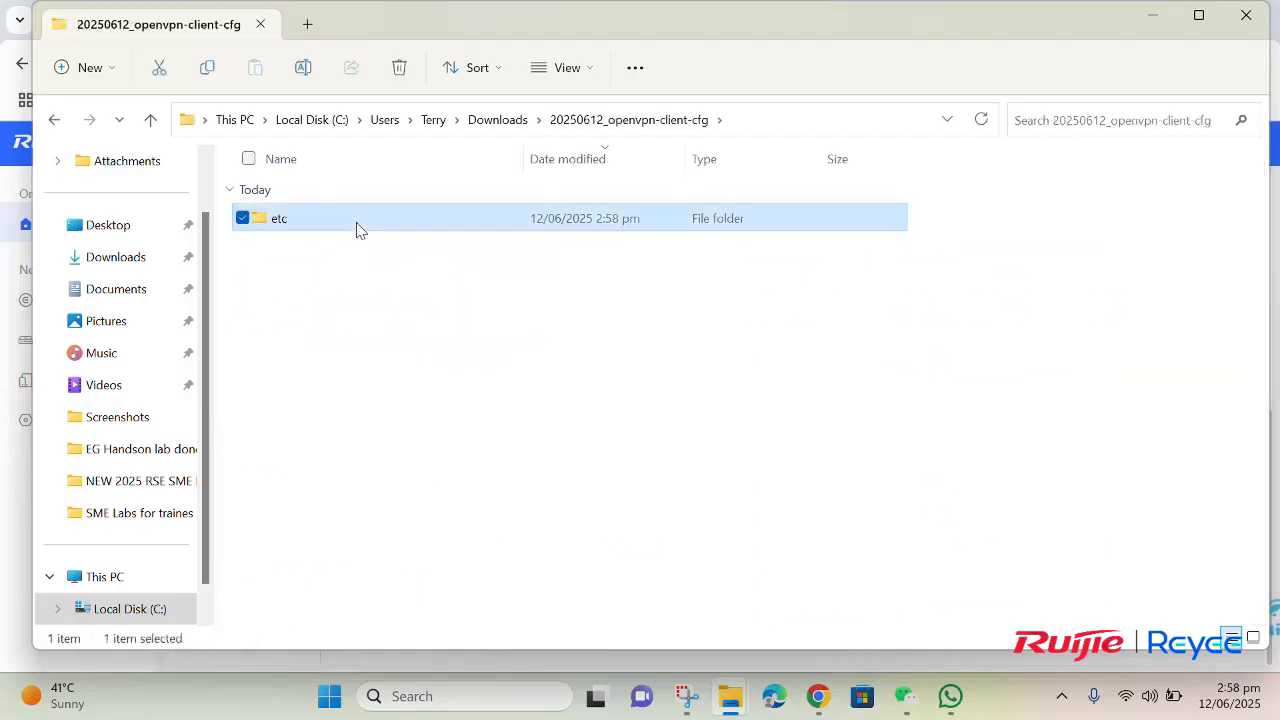
{"action": "double_click", "coordinate": [349, 226]}
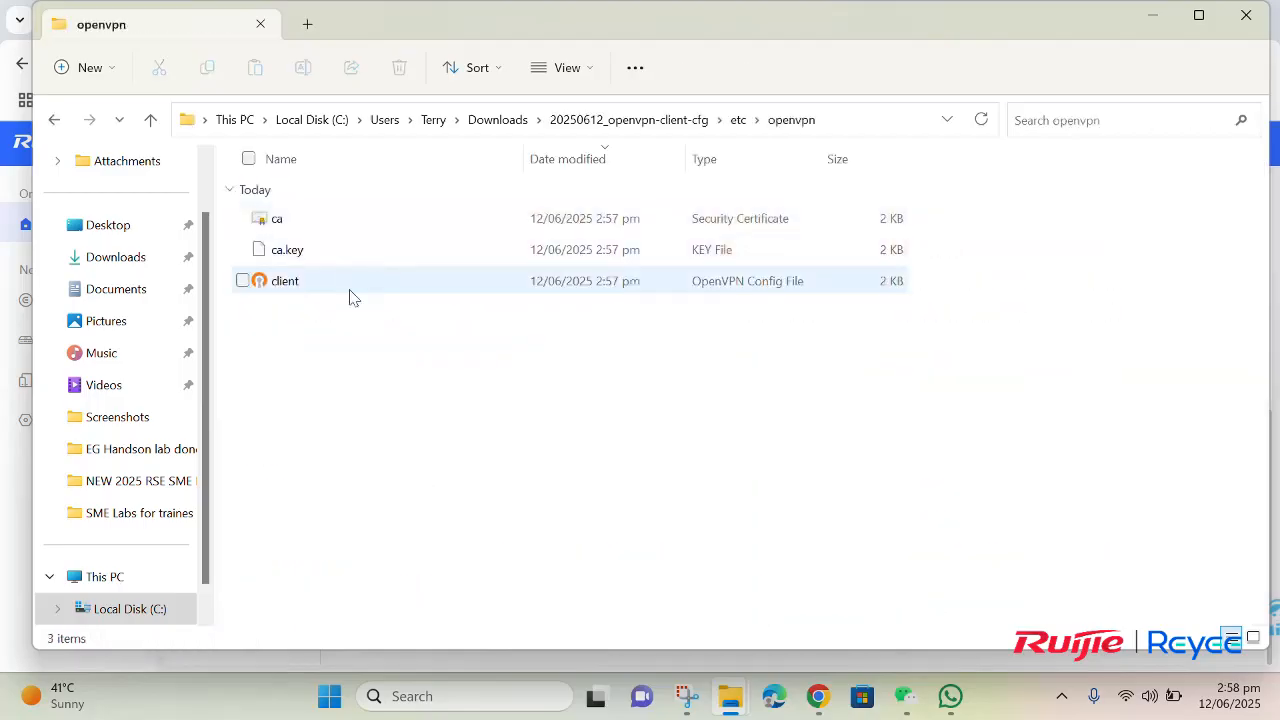
{"action": "left_click", "coordinate": [351, 297]}
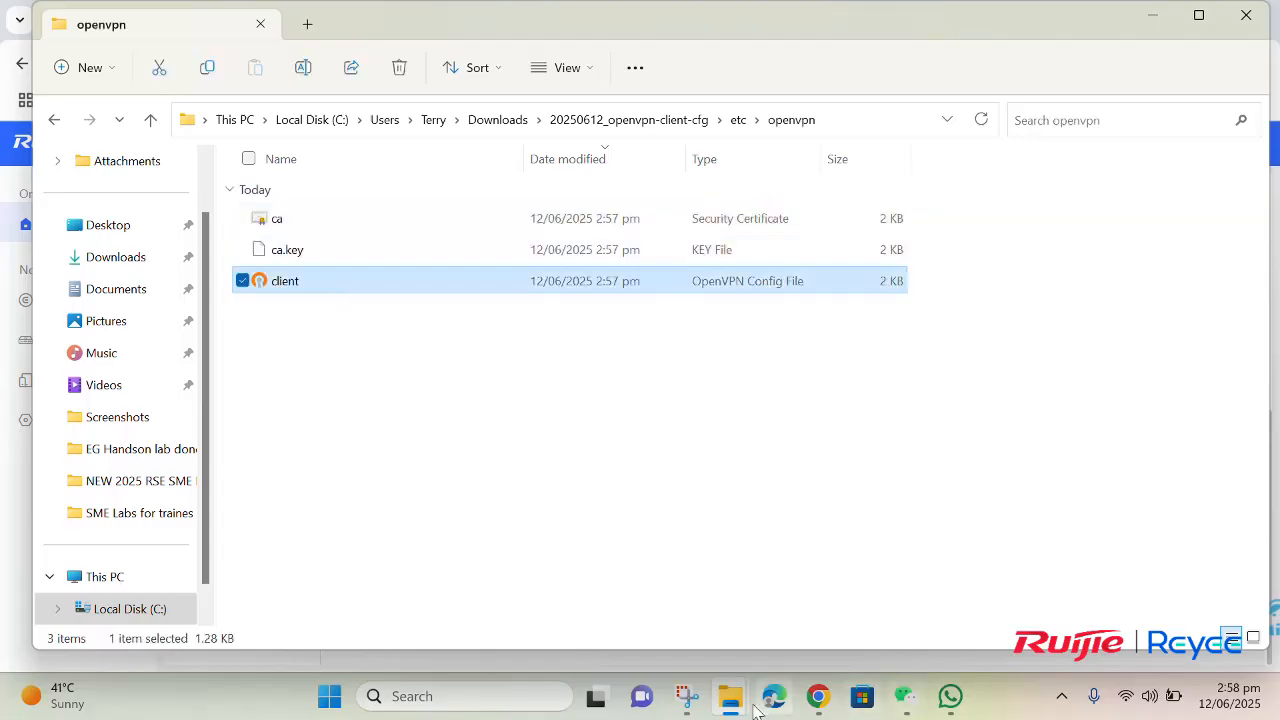
Step: Exit the running OpenVPN GUI, confirm closing it, and check the background apps
{"action": "left_click", "coordinate": [1062, 696]}
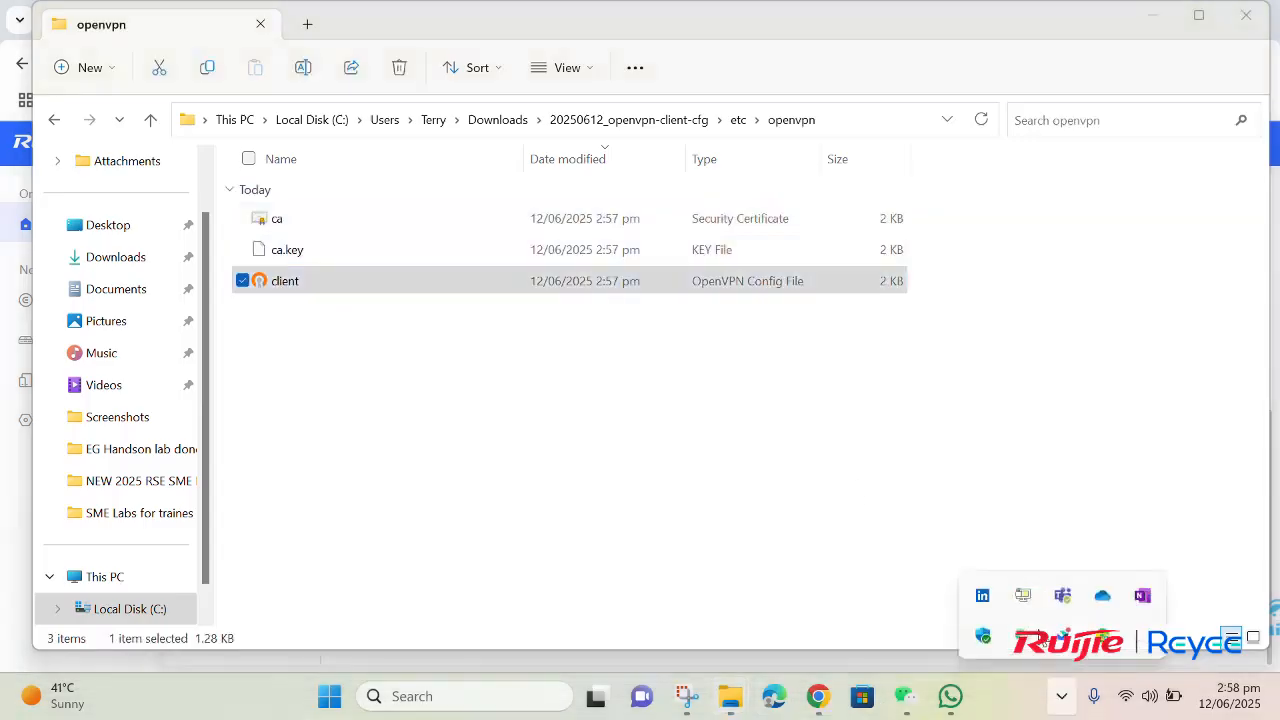
{"action": "right_click", "coordinate": [1023, 598]}
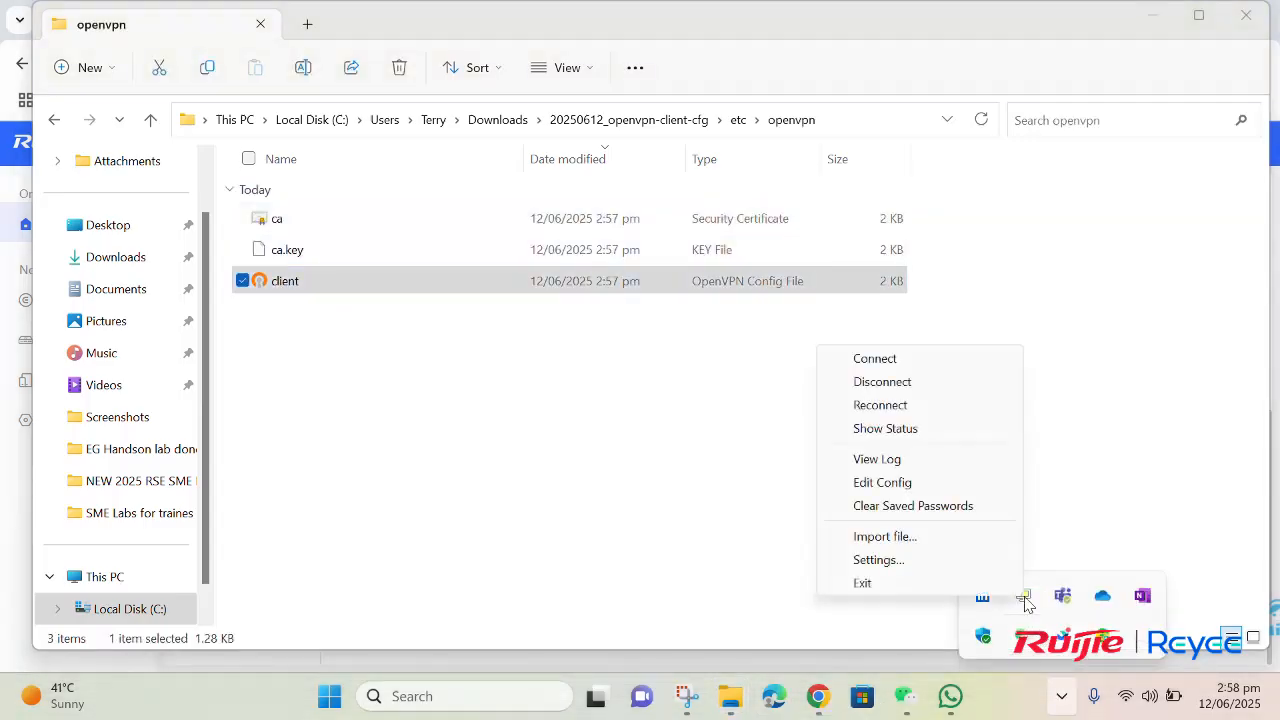
{"action": "left_click", "coordinate": [944, 583]}
{"action": "left_click", "coordinate": [738, 428]}
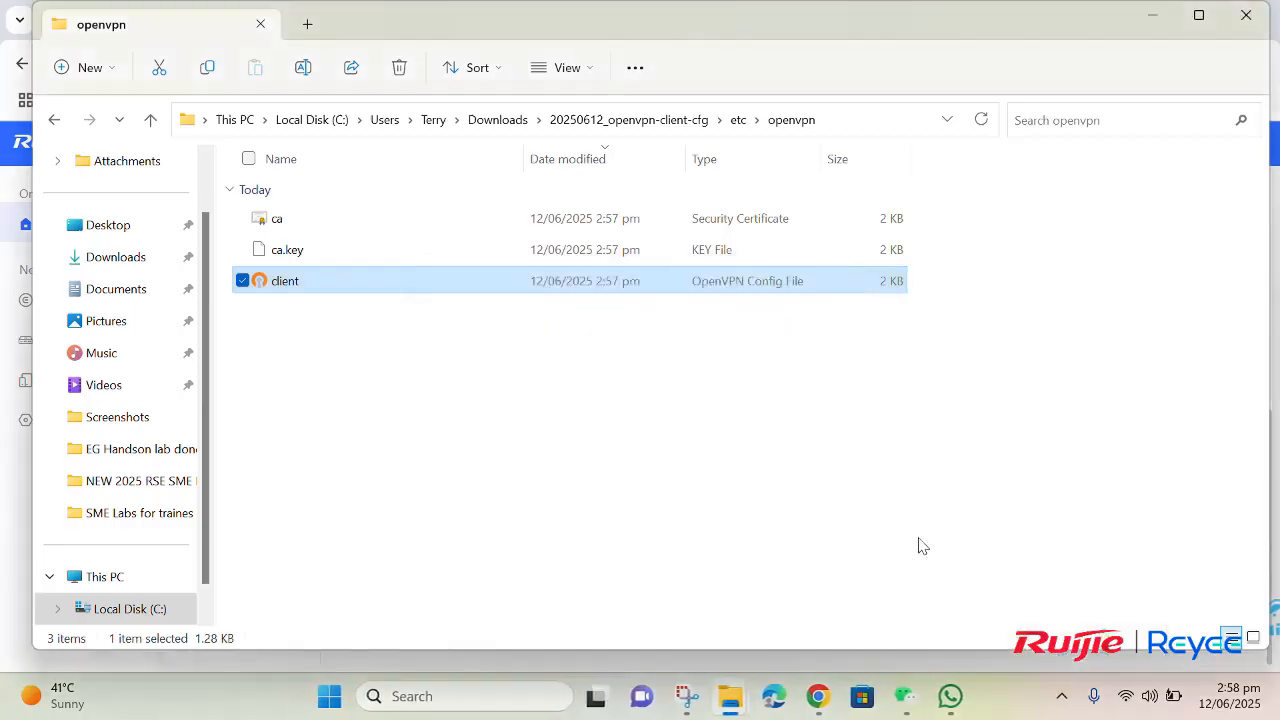
{"action": "left_click", "coordinate": [1062, 696]}
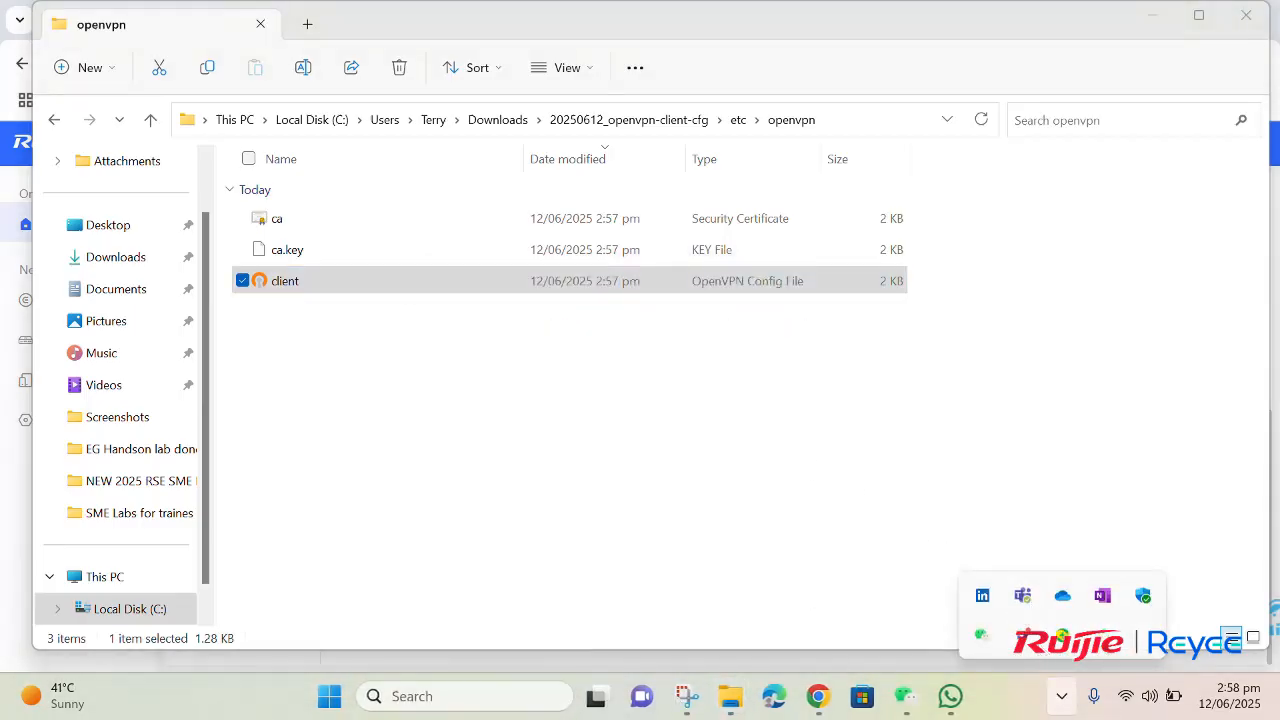
Step: Search Windows for OpenVPN GUI and launch the app again
{"action": "left_click", "coordinate": [460, 695]}
{"action": "type", "text": "open"}
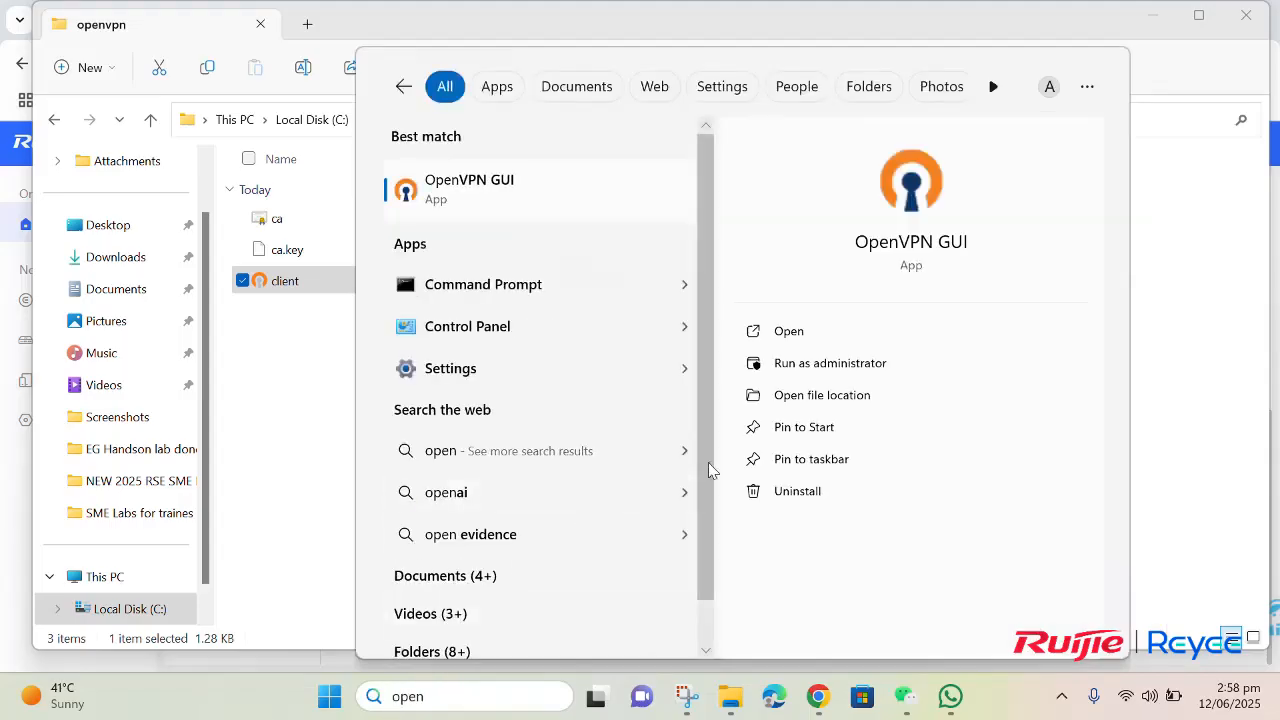
{"action": "left_click", "coordinate": [790, 332]}
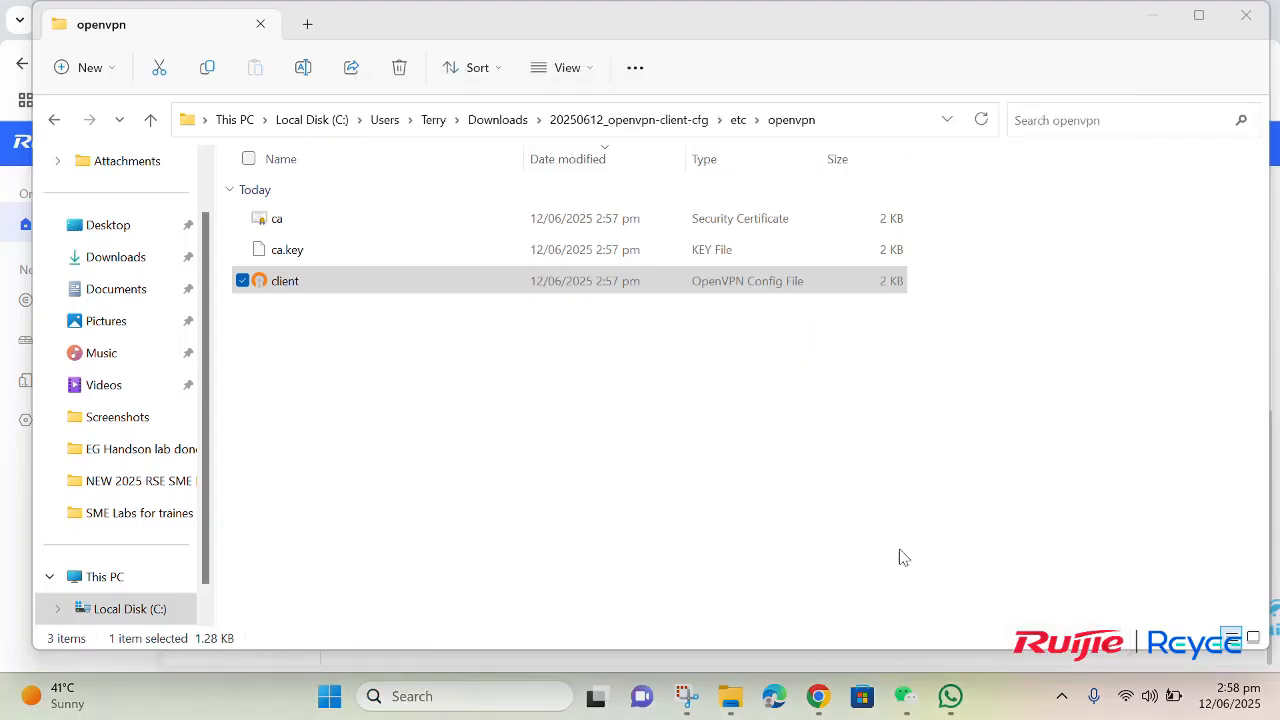
Step: Import the client config from Downloads' 20250612_openvpn-client-cfg/etc/openvpn folder into OpenVPN GUI, replacing the existing client.ovpn
{"action": "left_click", "coordinate": [1060, 696]}
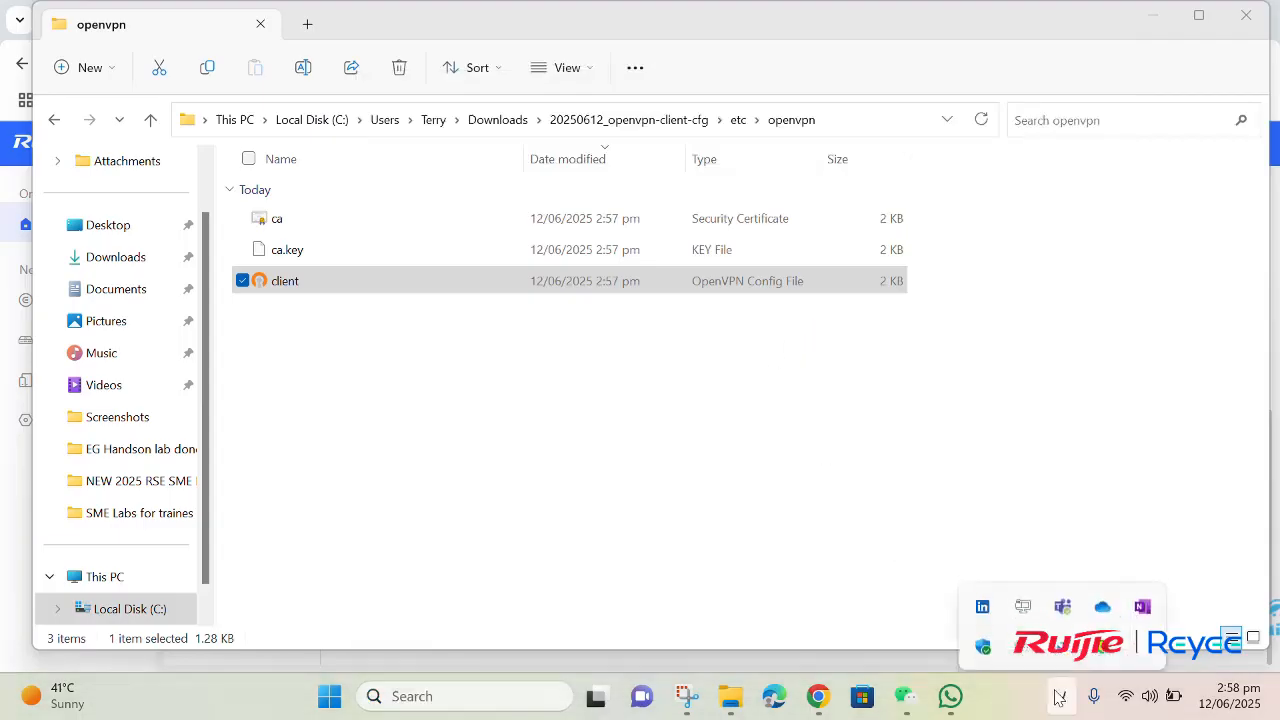
{"action": "right_click", "coordinate": [1034, 606]}
{"action": "left_click", "coordinate": [982, 536]}
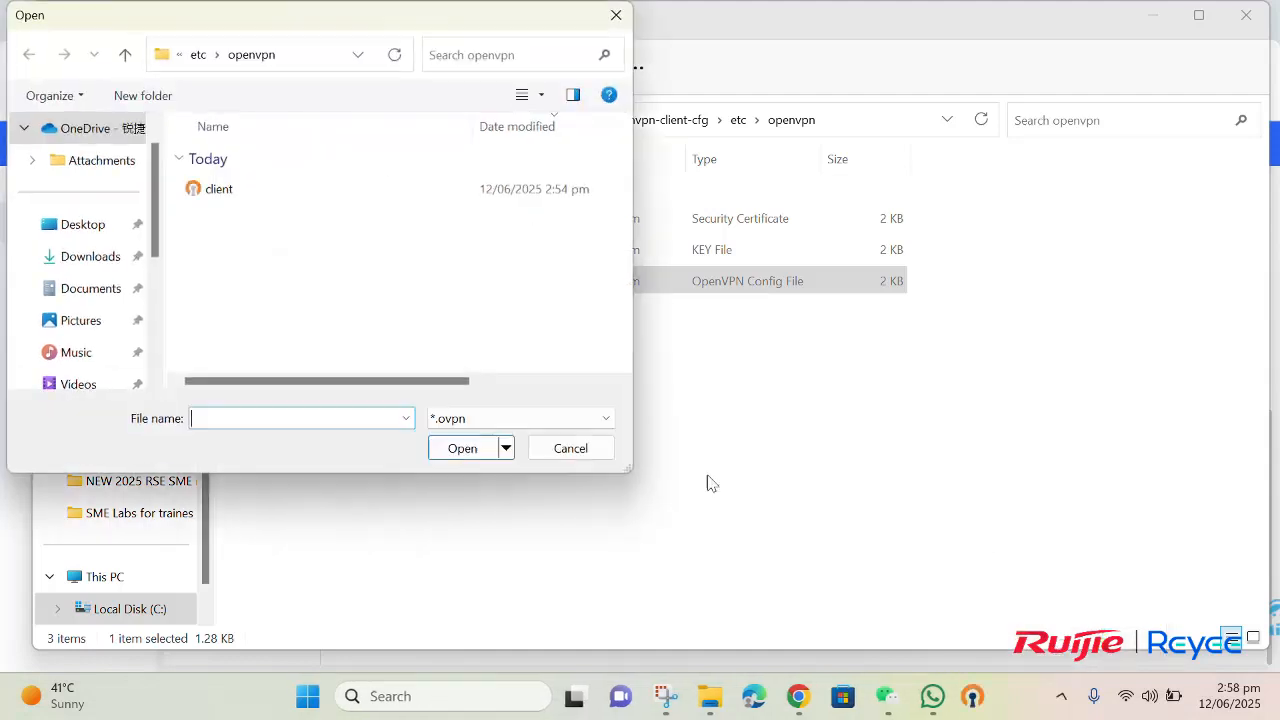
{"action": "left_click", "coordinate": [85, 225]}
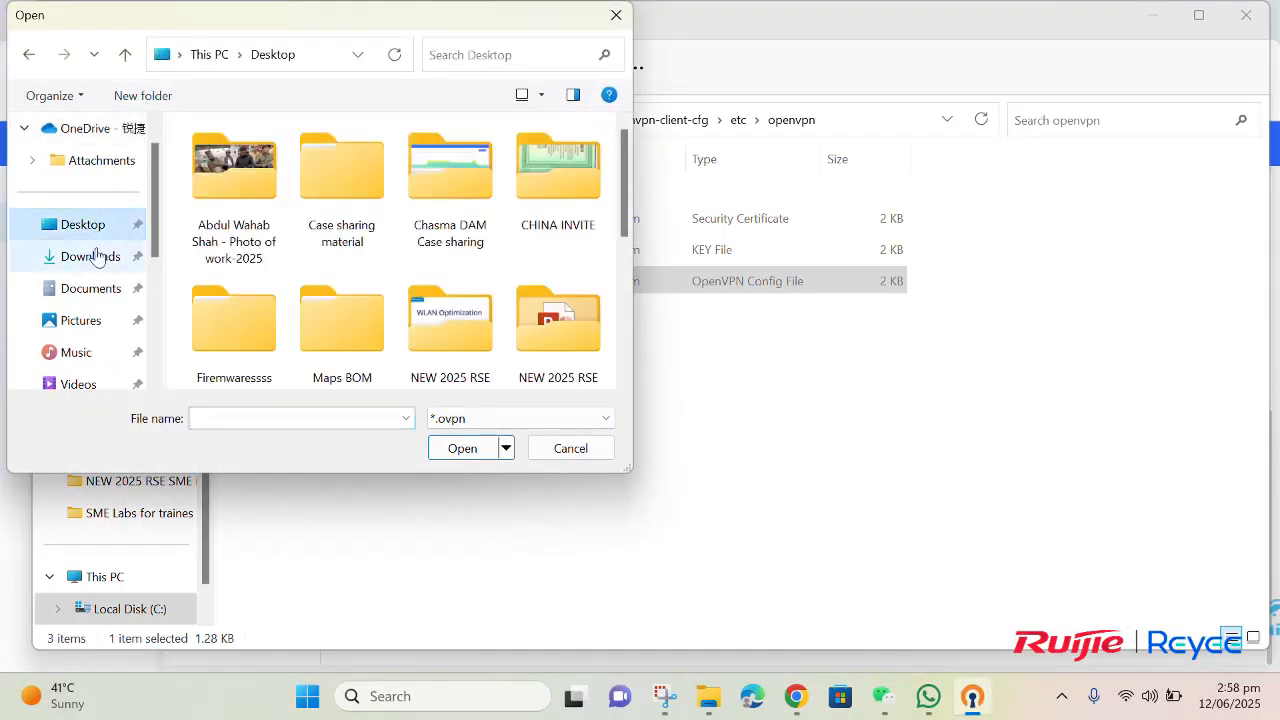
{"action": "left_click", "coordinate": [96, 256]}
{"action": "double_click", "coordinate": [210, 224]}
{"action": "double_click", "coordinate": [233, 198]}
{"action": "double_click", "coordinate": [234, 199]}
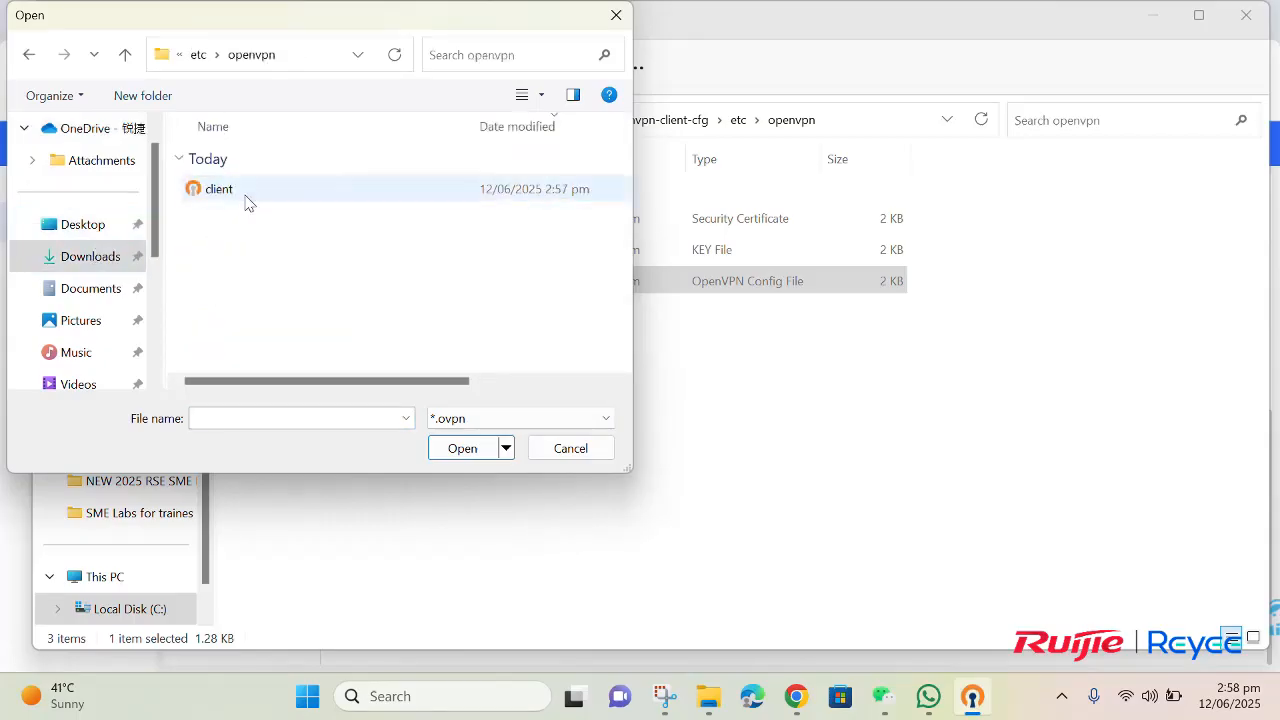
{"action": "left_click", "coordinate": [243, 203]}
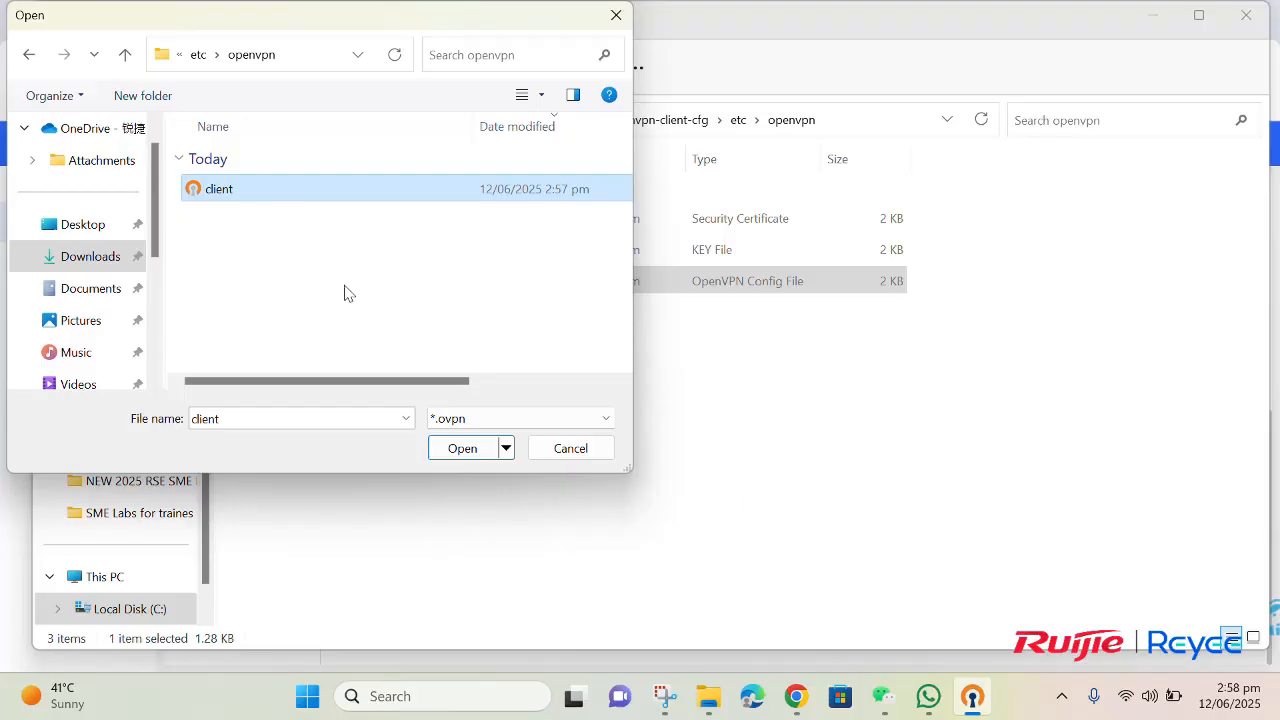
{"action": "left_click", "coordinate": [462, 448]}
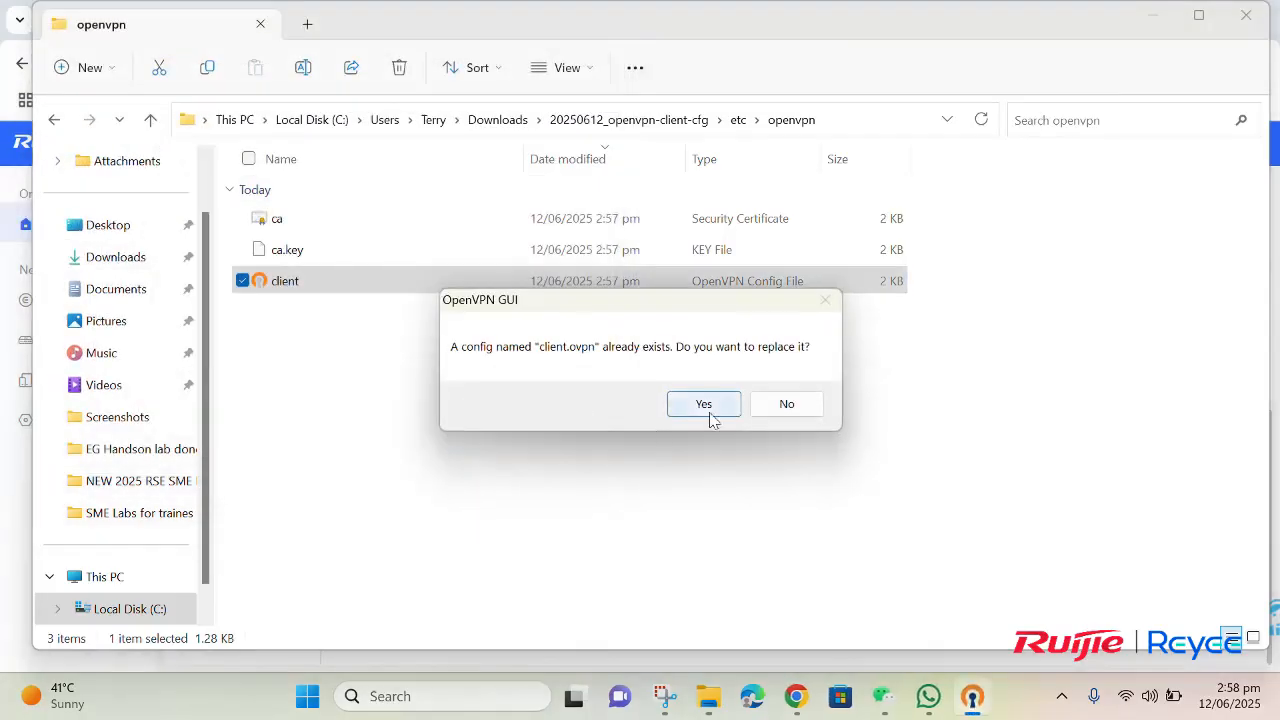
{"action": "left_click", "coordinate": [709, 413]}
{"action": "left_click", "coordinate": [706, 411]}
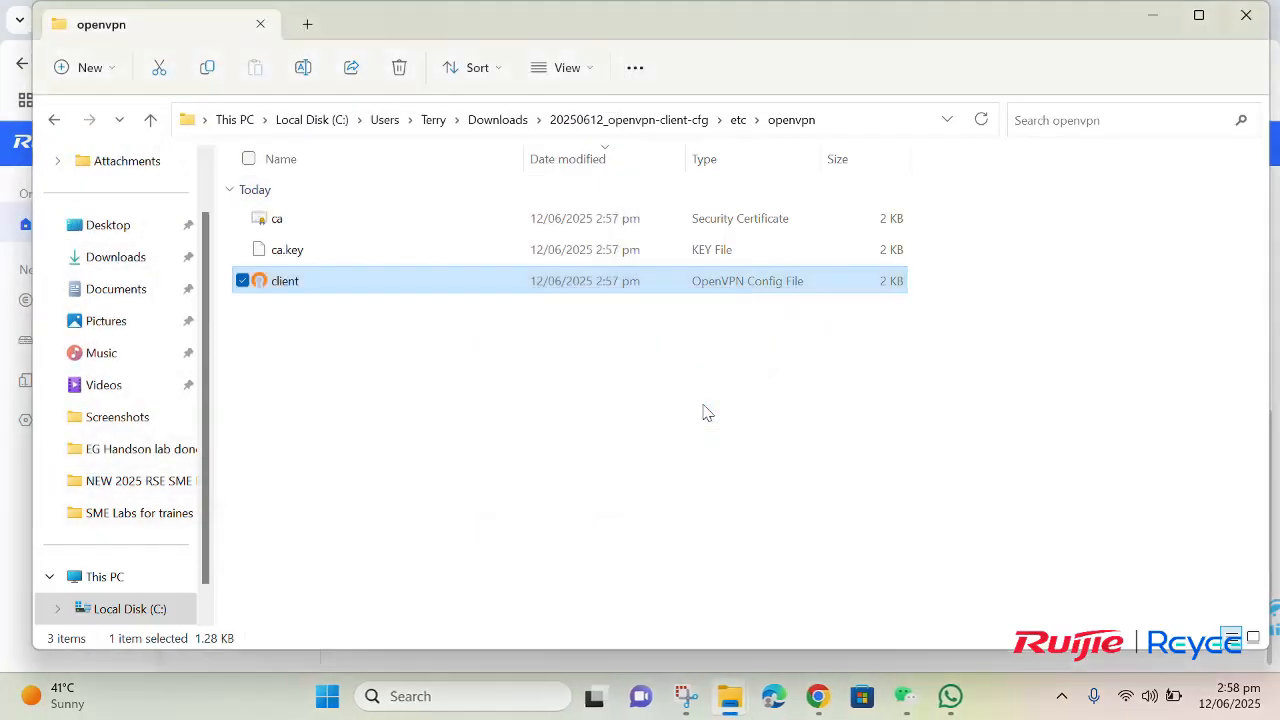
Step: Connect OpenVPN GUI with the imported client config, replacing the saved password with the VPN account password for username User
{"action": "left_click", "coordinate": [1062, 696]}
{"action": "right_click", "coordinate": [1028, 595]}
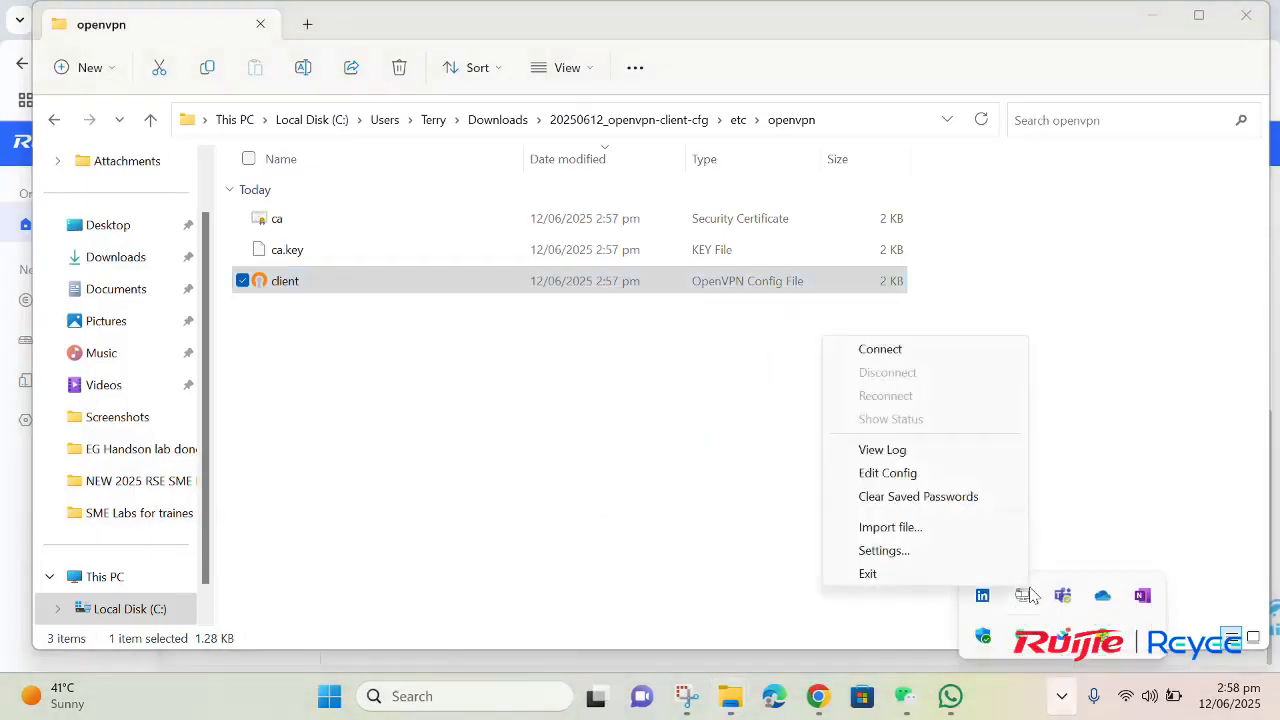
{"action": "left_click", "coordinate": [983, 357]}
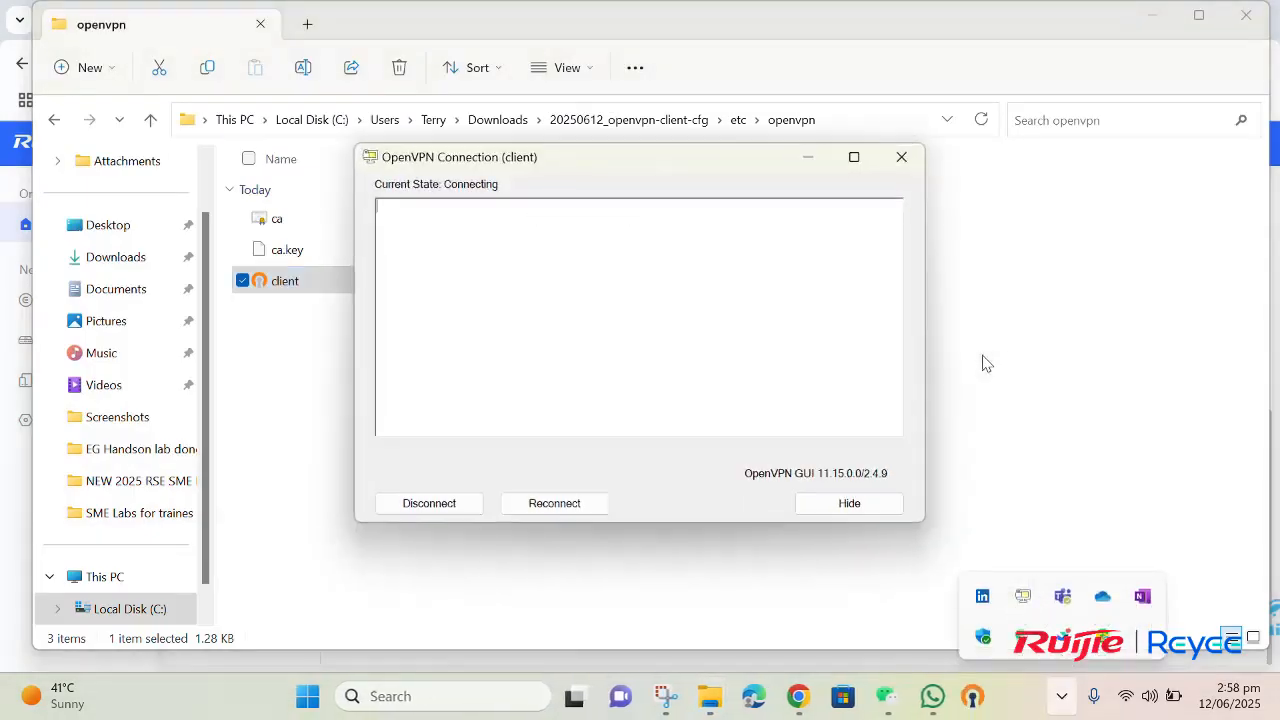
{"action": "left_click", "coordinate": [654, 290]}
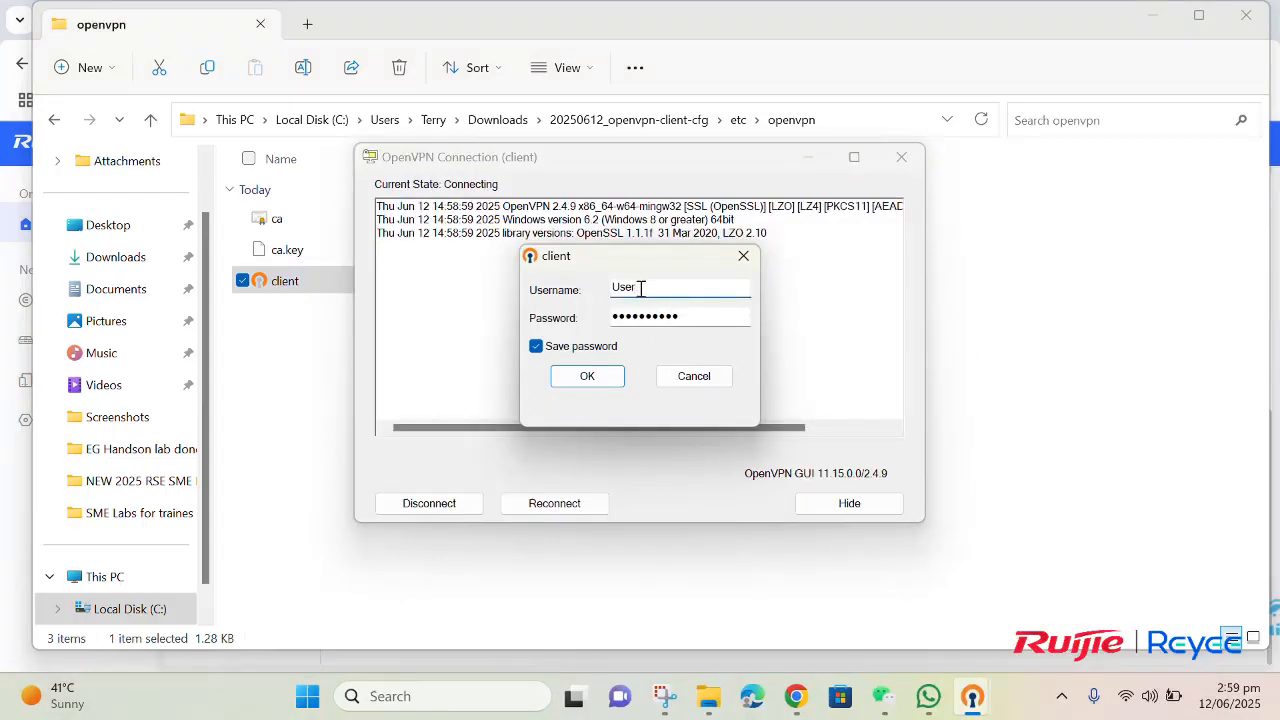
{"action": "double_click", "coordinate": [683, 320]}
{"action": "key", "text": "BackSpace"}
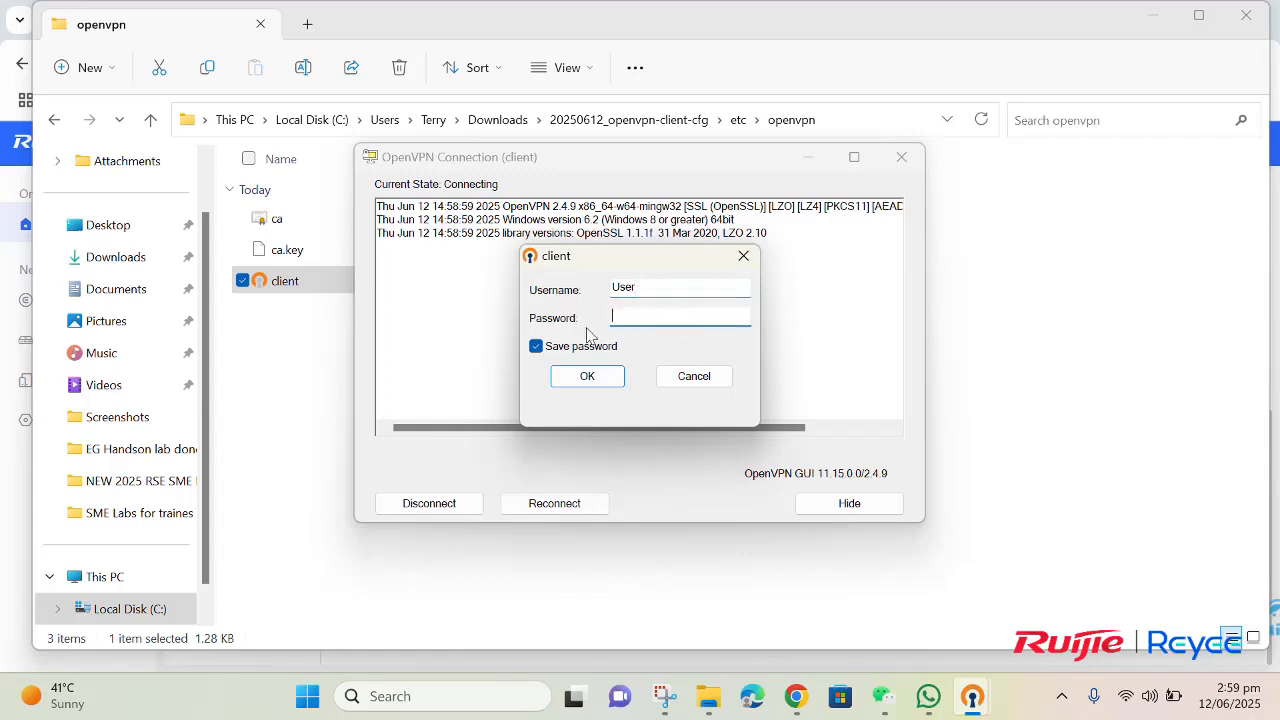
{"action": "key", "text": "Caps_Lock"}
{"action": "type", "text": "••"}
{"action": "left_click", "coordinate": [603, 385]}
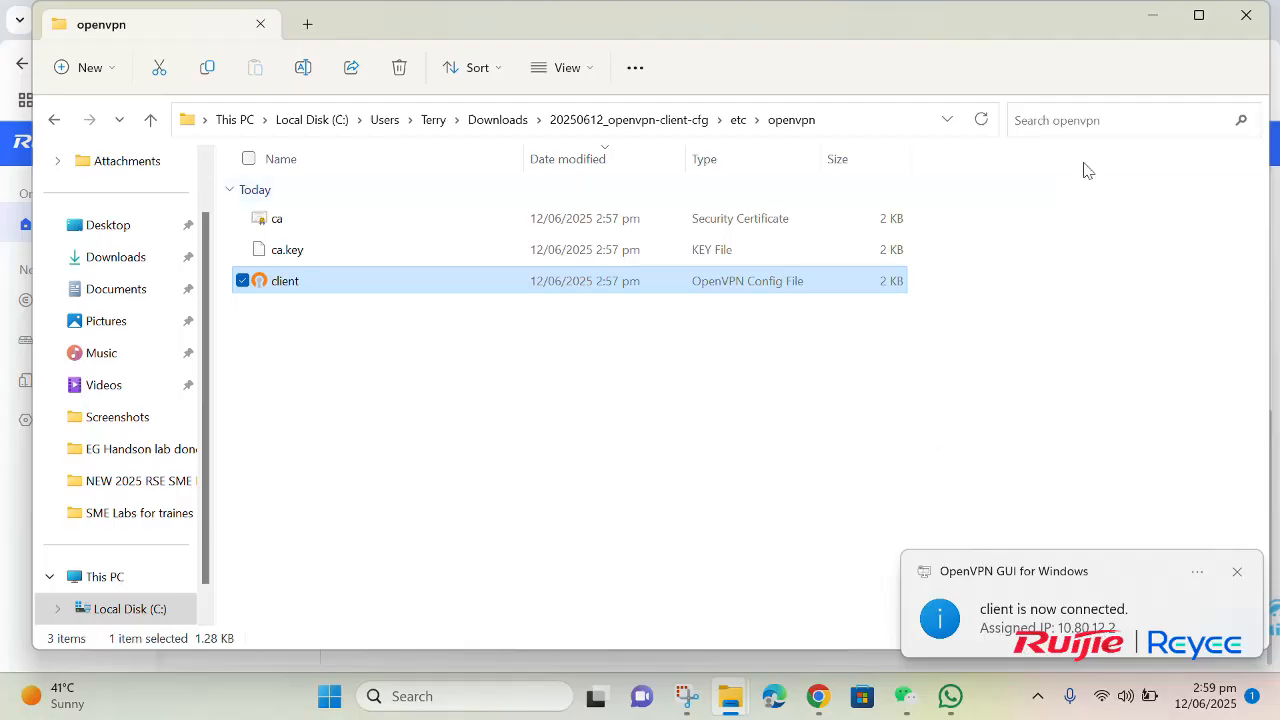
Step: Minimize the file window, return to the gateway's eWeb Management System, and open the network-wide device list
{"action": "left_click", "coordinate": [1154, 18]}
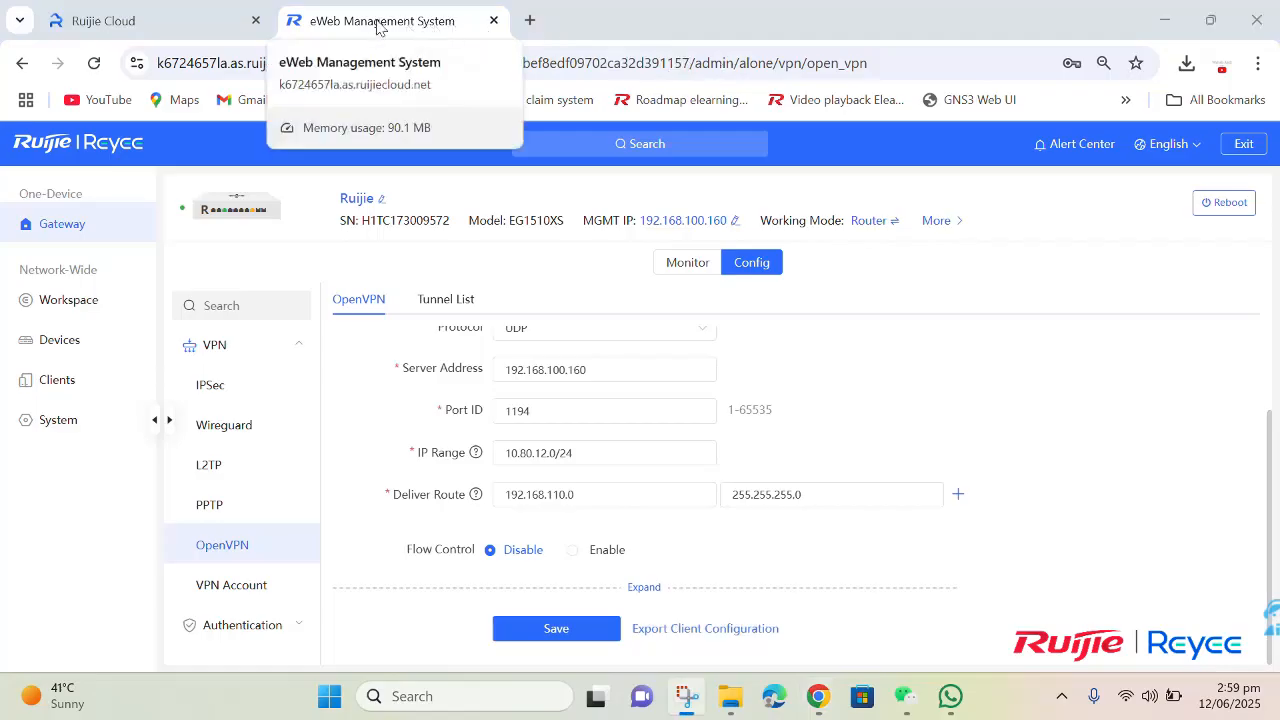
{"action": "left_click", "coordinate": [184, 26]}
{"action": "left_click", "coordinate": [231, 66]}
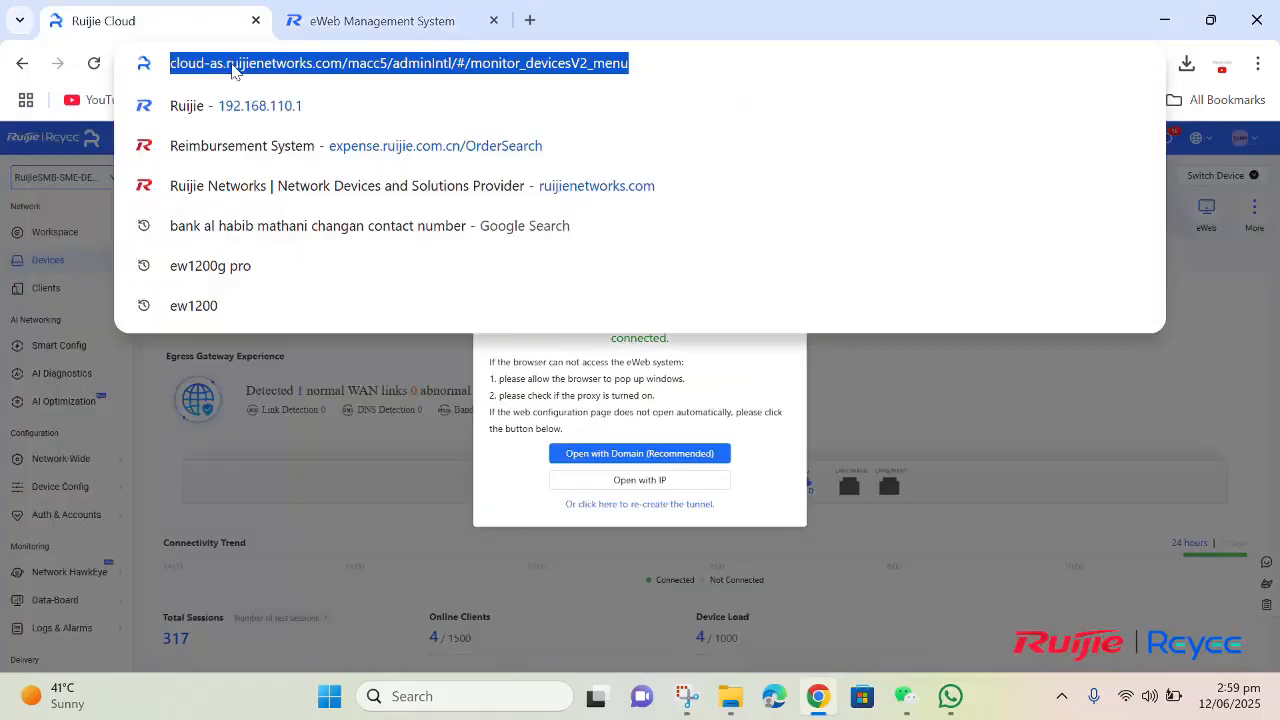
{"action": "left_click", "coordinate": [323, 22]}
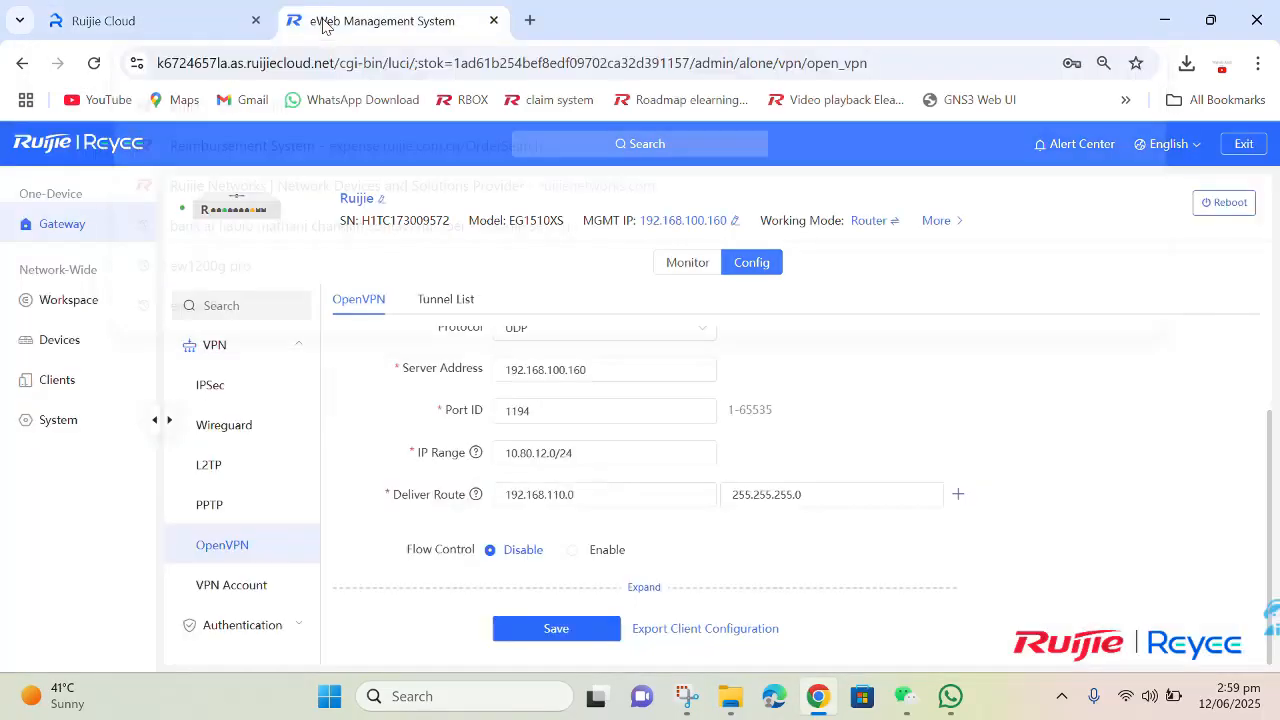
{"action": "left_click", "coordinate": [62, 341]}
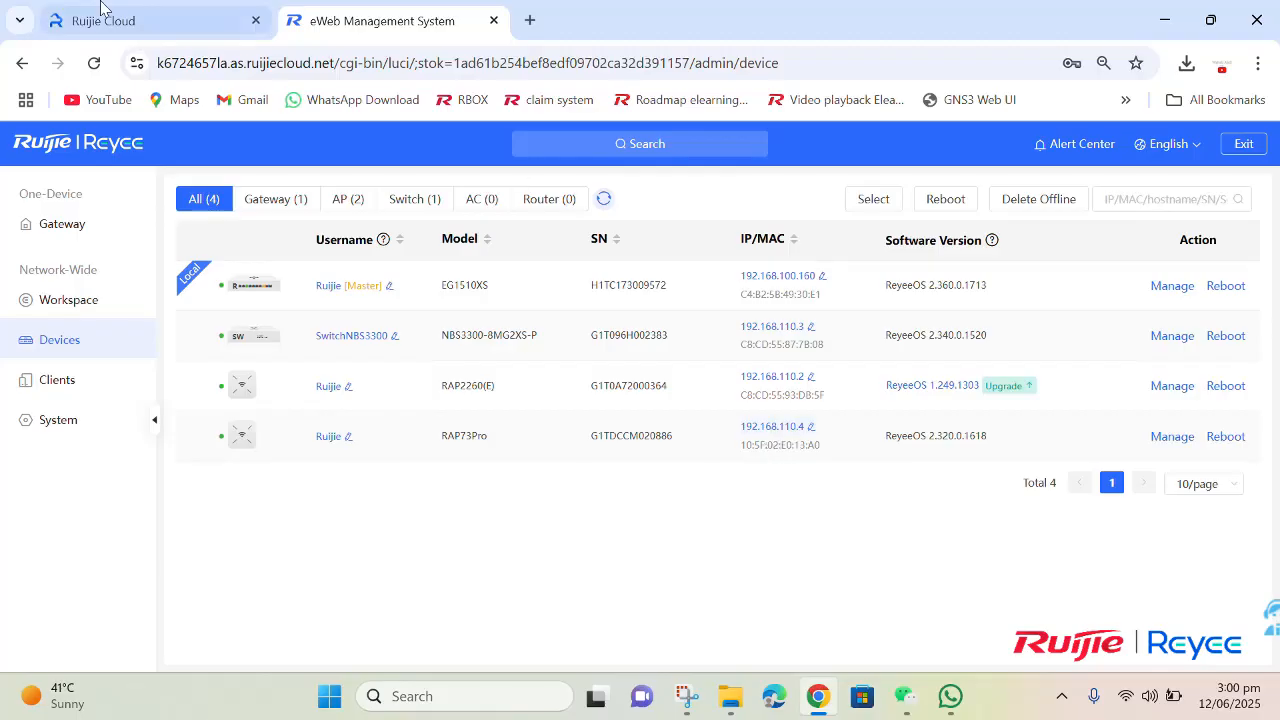
Step: Open 192.168.110.4 in the Ruijie Cloud browser tab and proceed past the certificate warning to the RAP73Pro login page
{"action": "left_click", "coordinate": [200, 20]}
{"action": "key", "text": "BackSpace"}
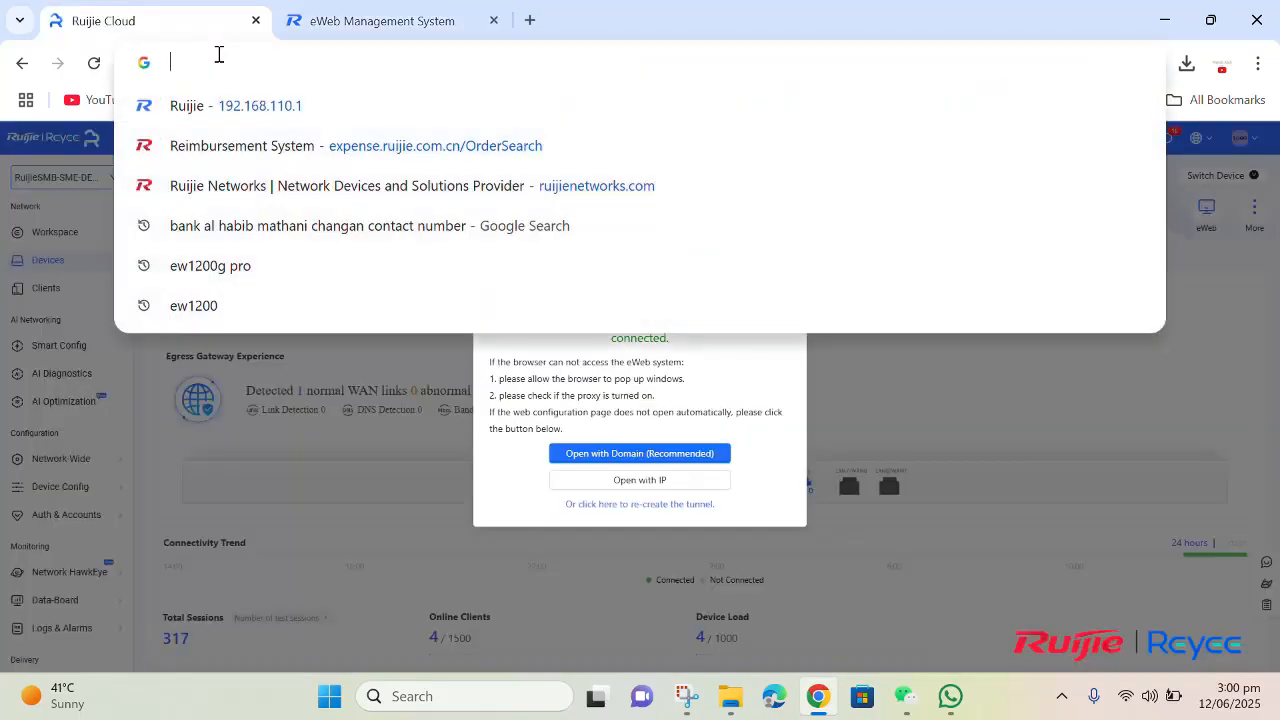
{"action": "type", "text": "192"}
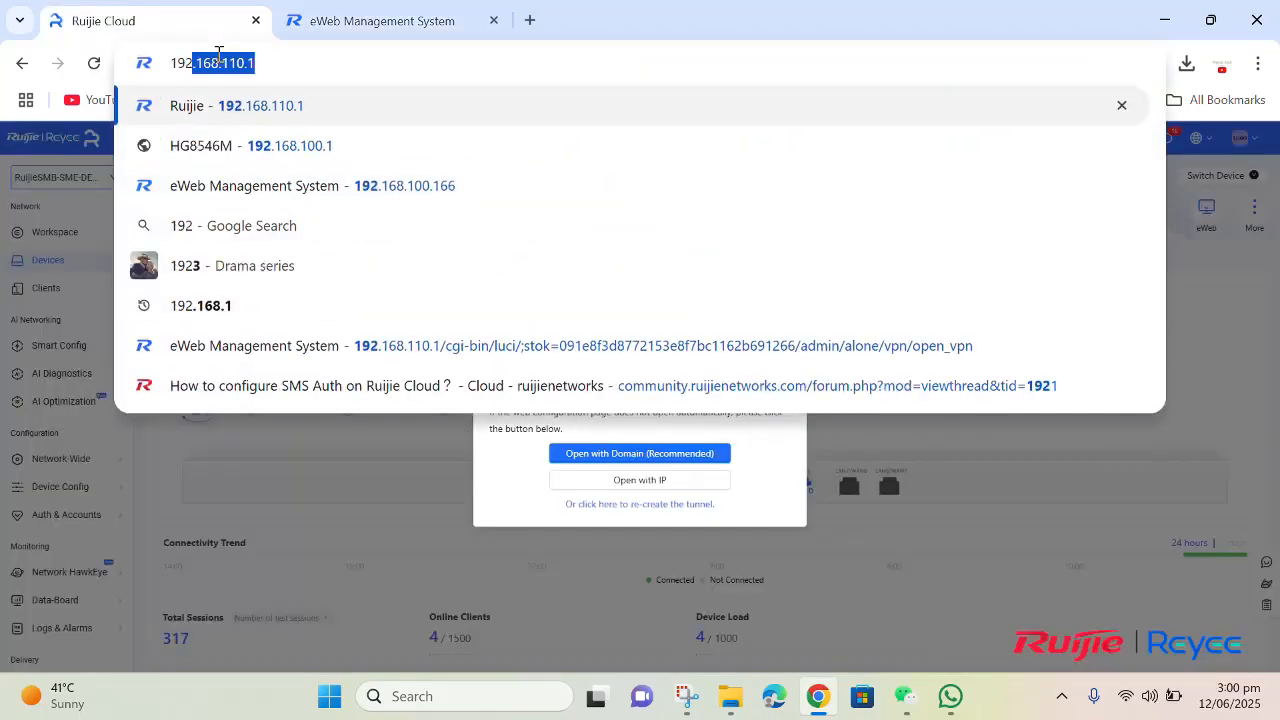
{"action": "type", "text": ".168.110.3"}
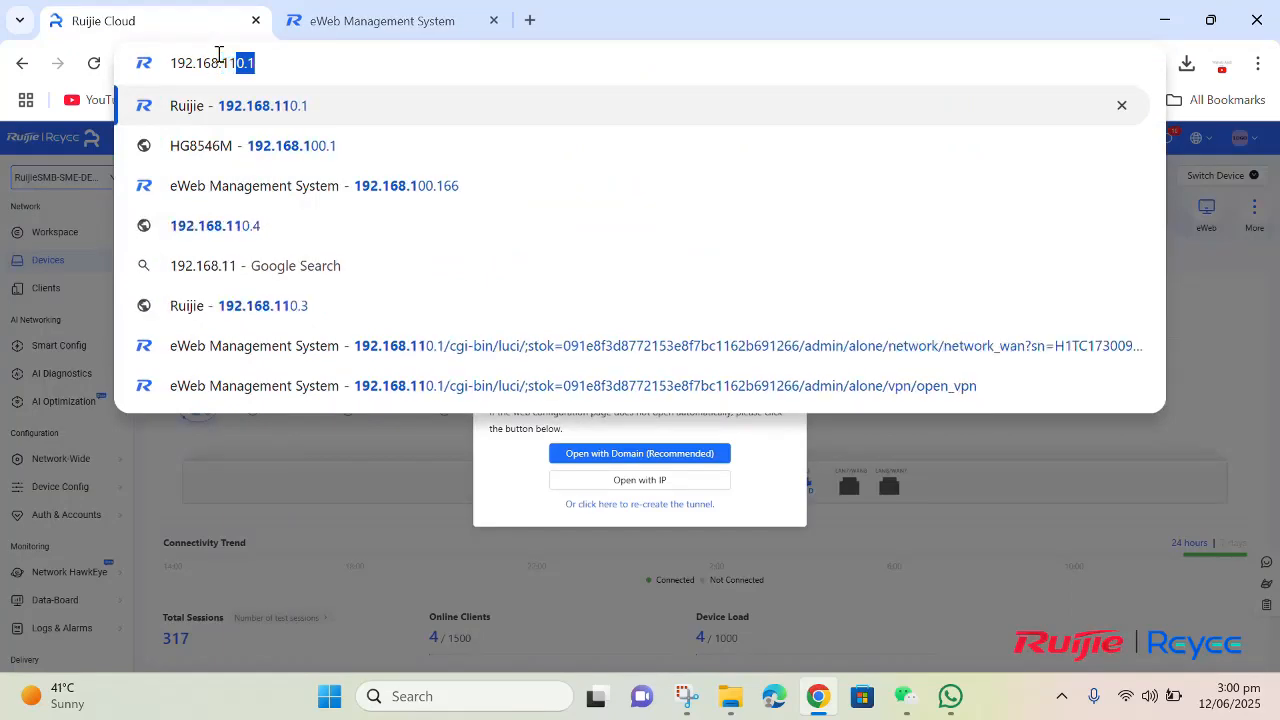
{"action": "key", "text": "BackSpace"}
{"action": "type", "text": "4"}
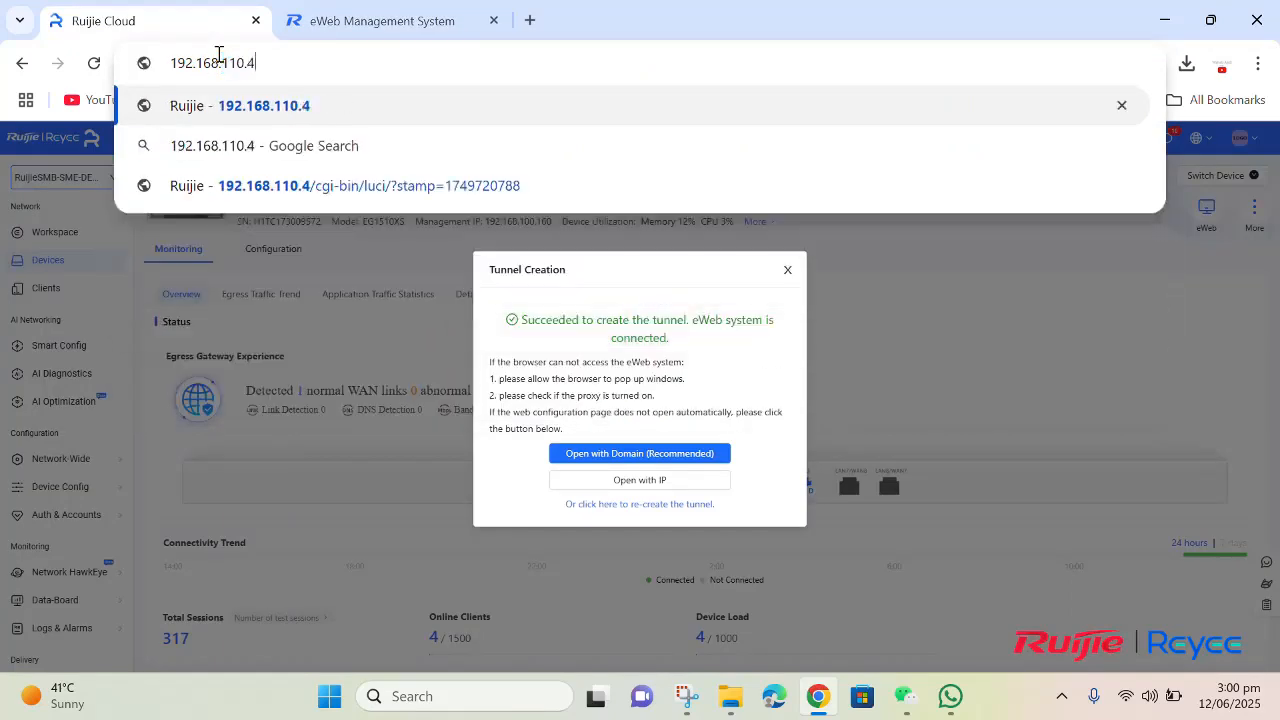
{"action": "key", "text": "Return"}
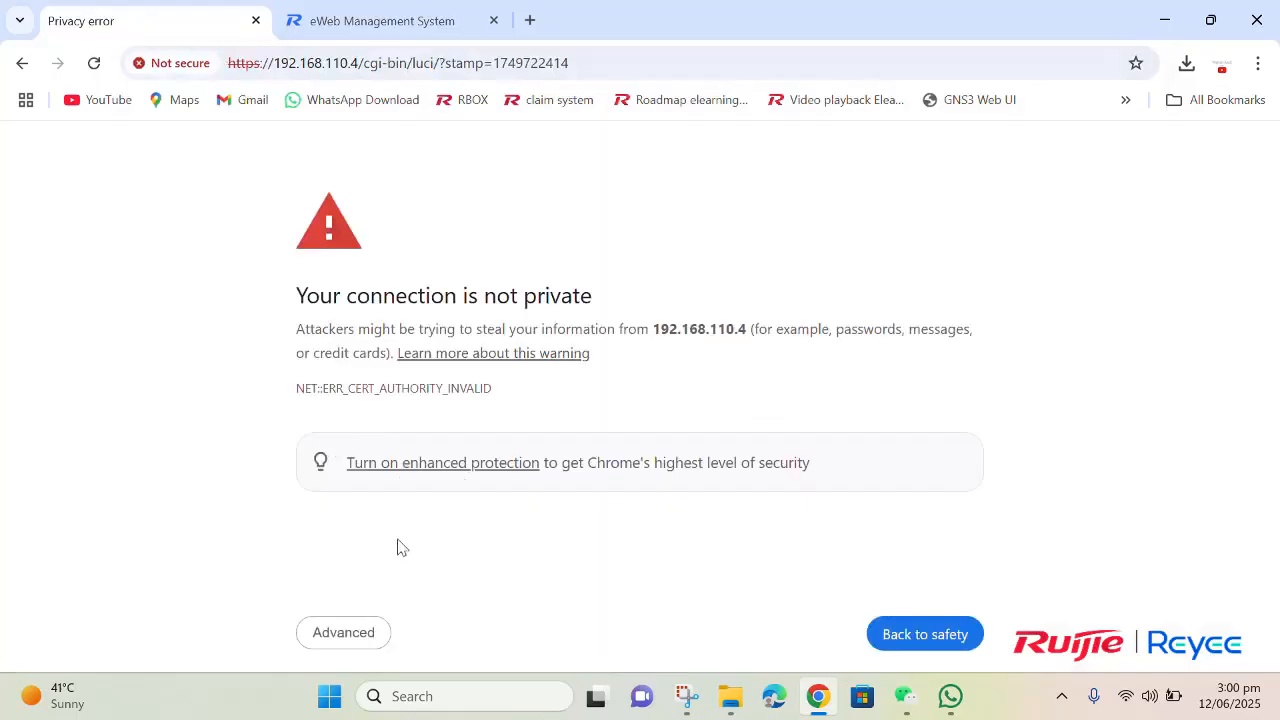
{"action": "left_click", "coordinate": [345, 634]}
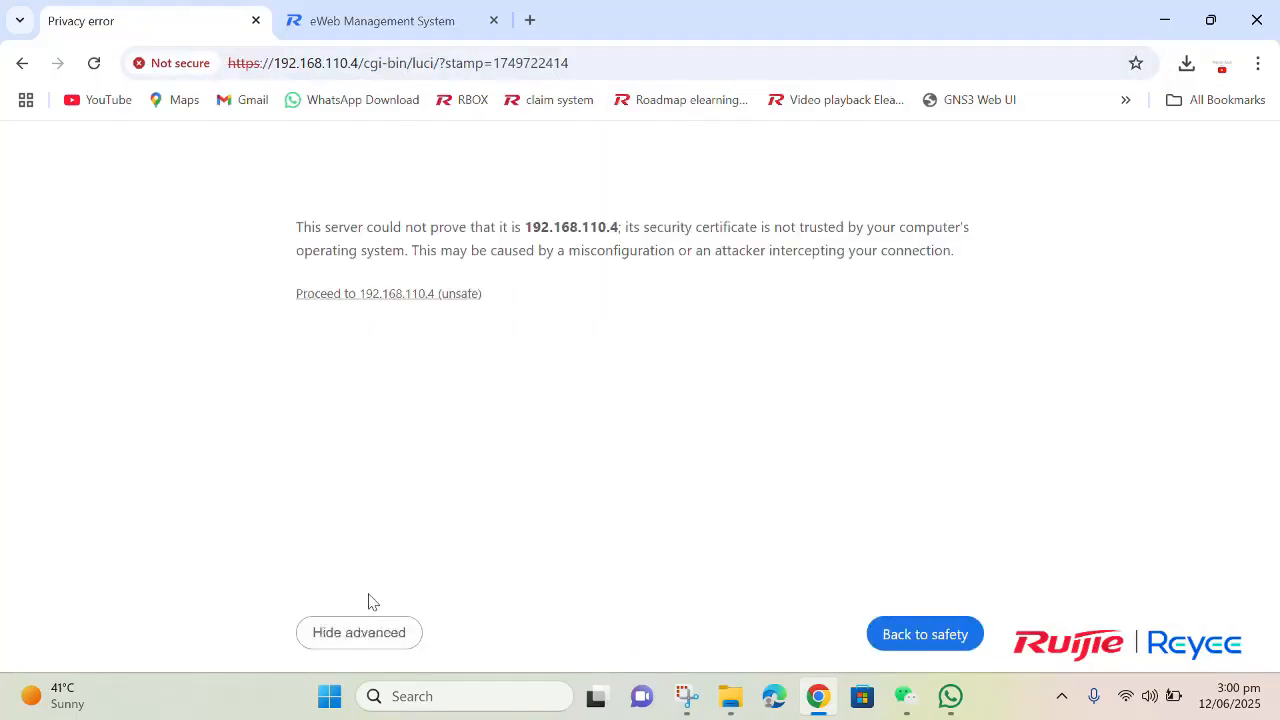
{"action": "left_click", "coordinate": [387, 296]}
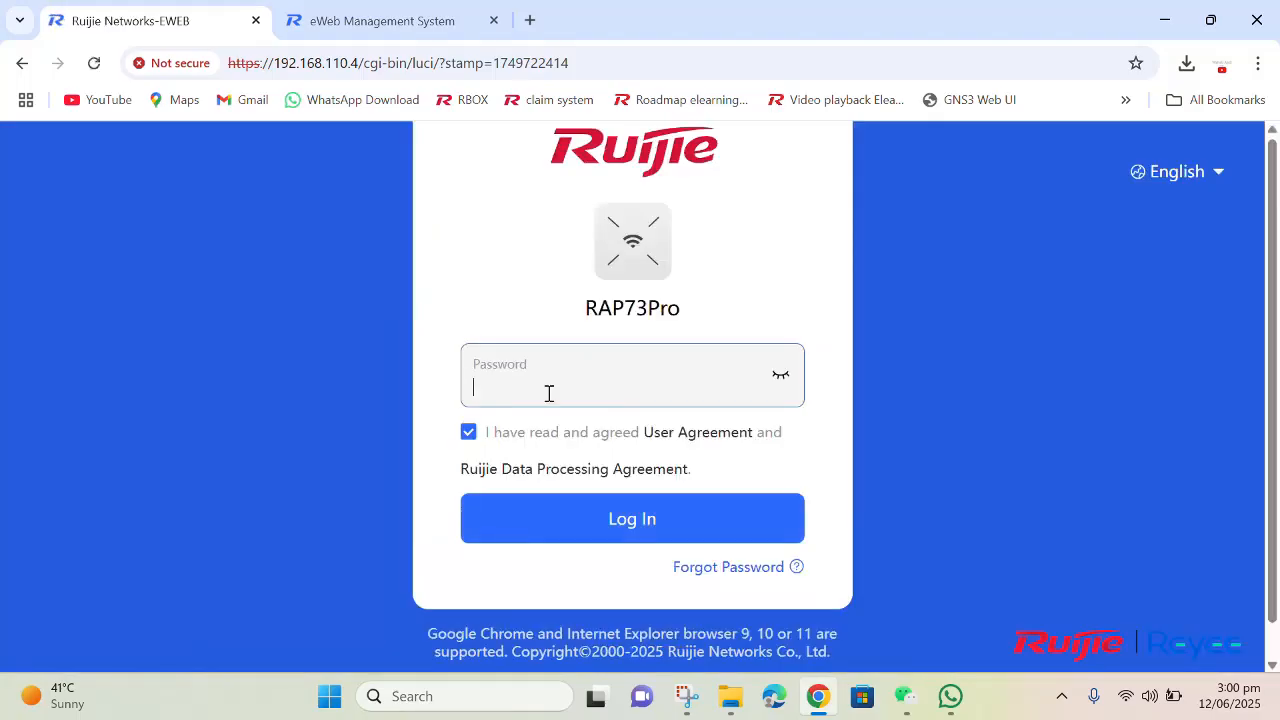
Step: Show the hidden background apps and check the OpenVPN GUI connection status
{"action": "left_click", "coordinate": [1061, 696]}
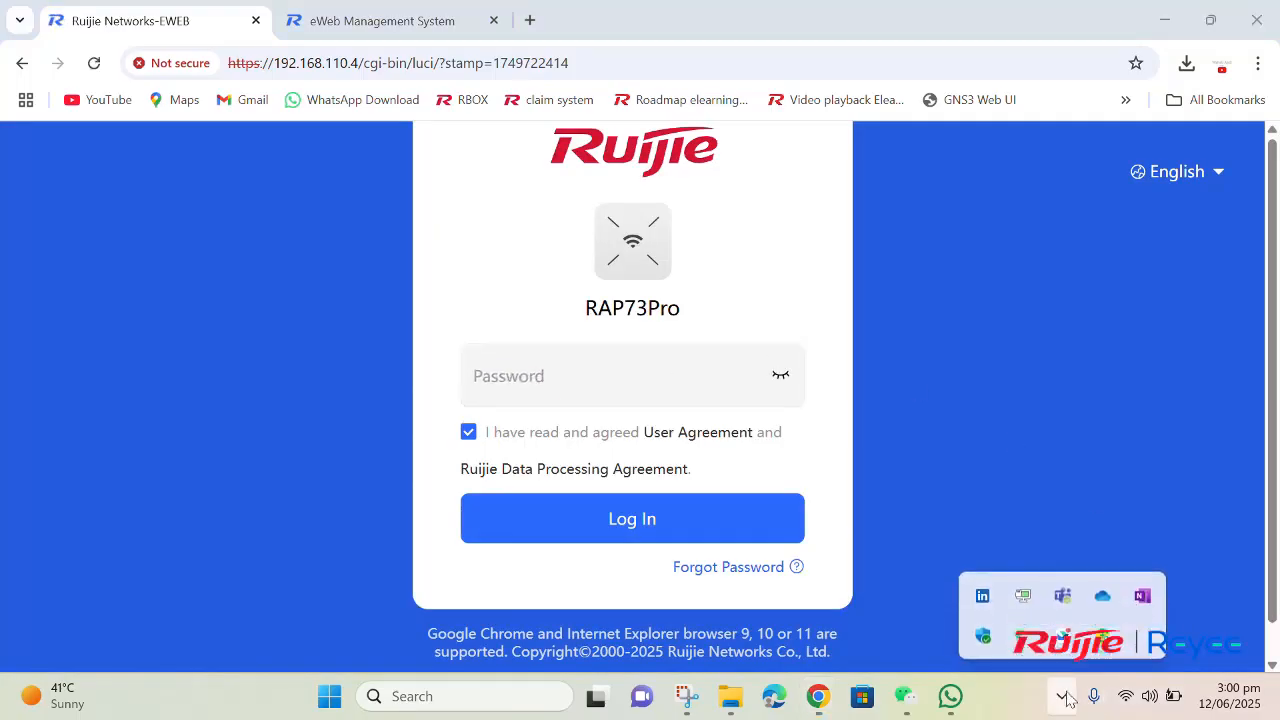
{"action": "mouse_move", "coordinate": [1027, 614]}
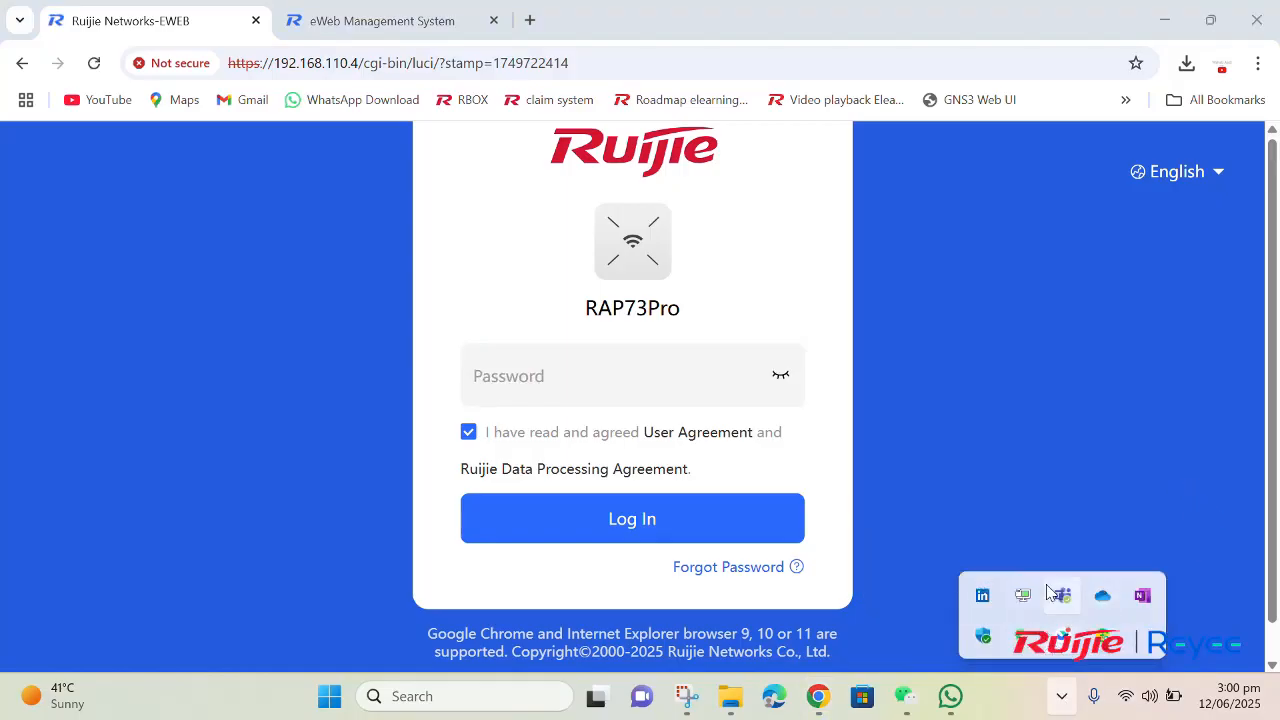